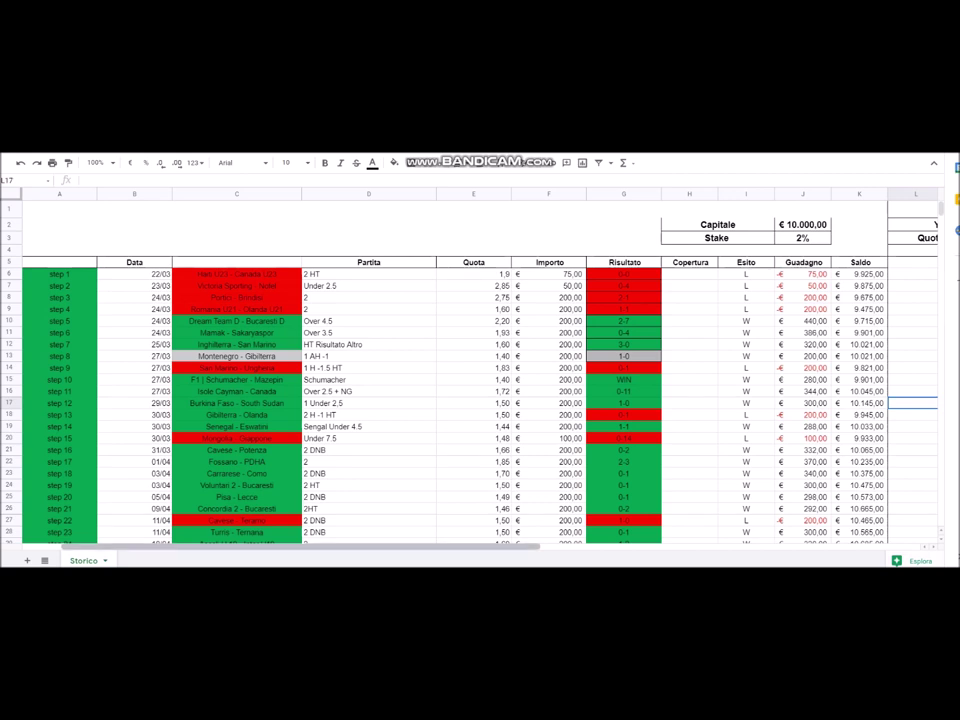
- Look through the bet history in the Storico sheet from step 1 down to the last filled row
scroll(480, 400, "right", 2)
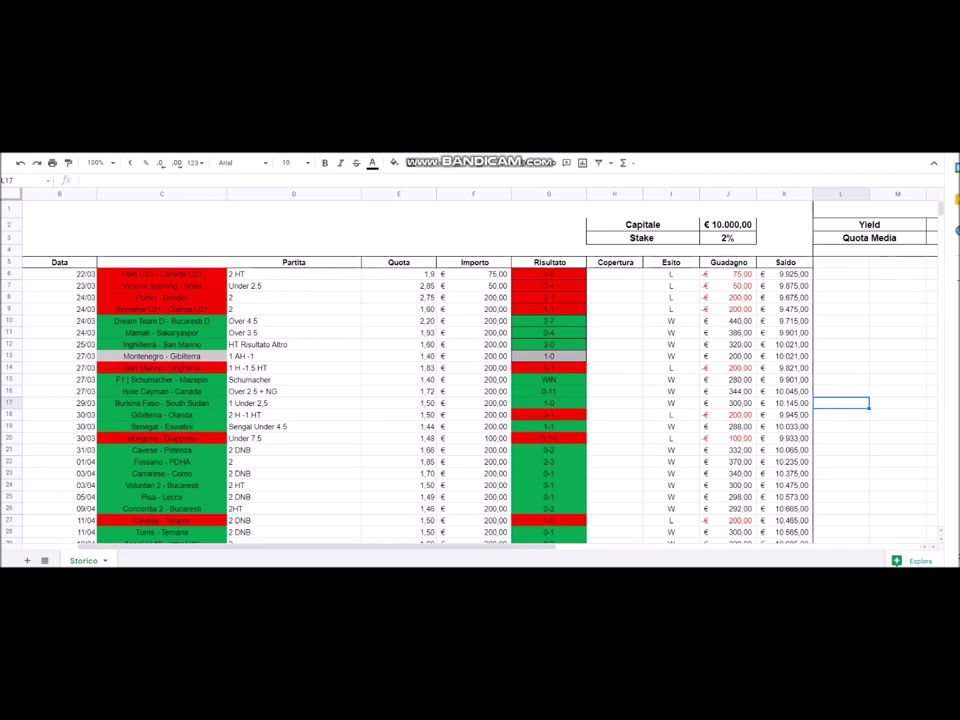
scroll(470, 370, "down", 2)
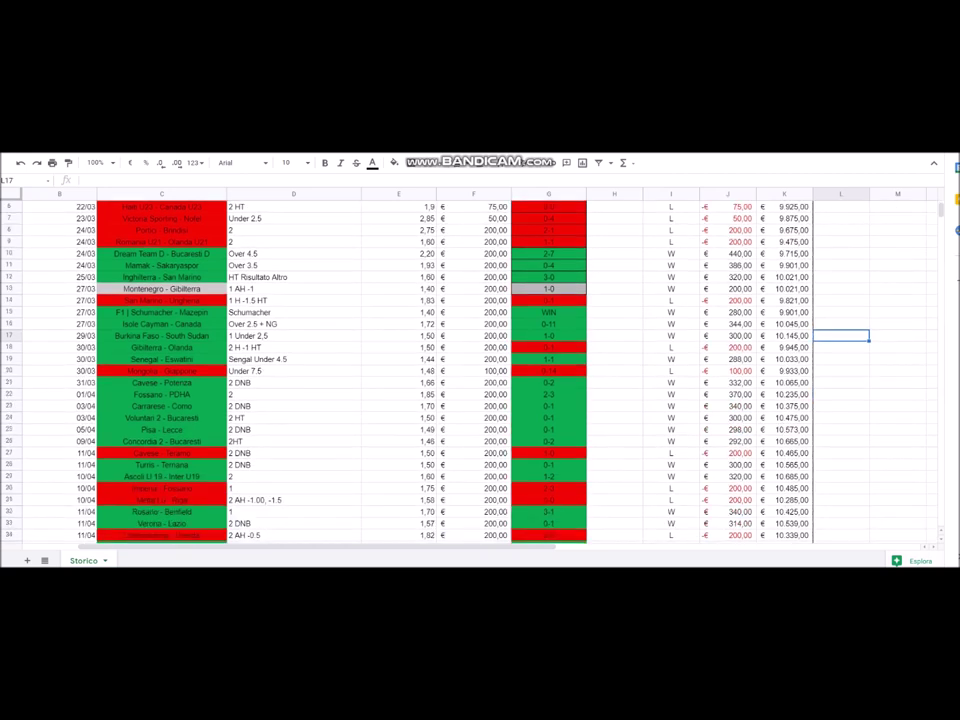
scroll(470, 370, "up", 2)
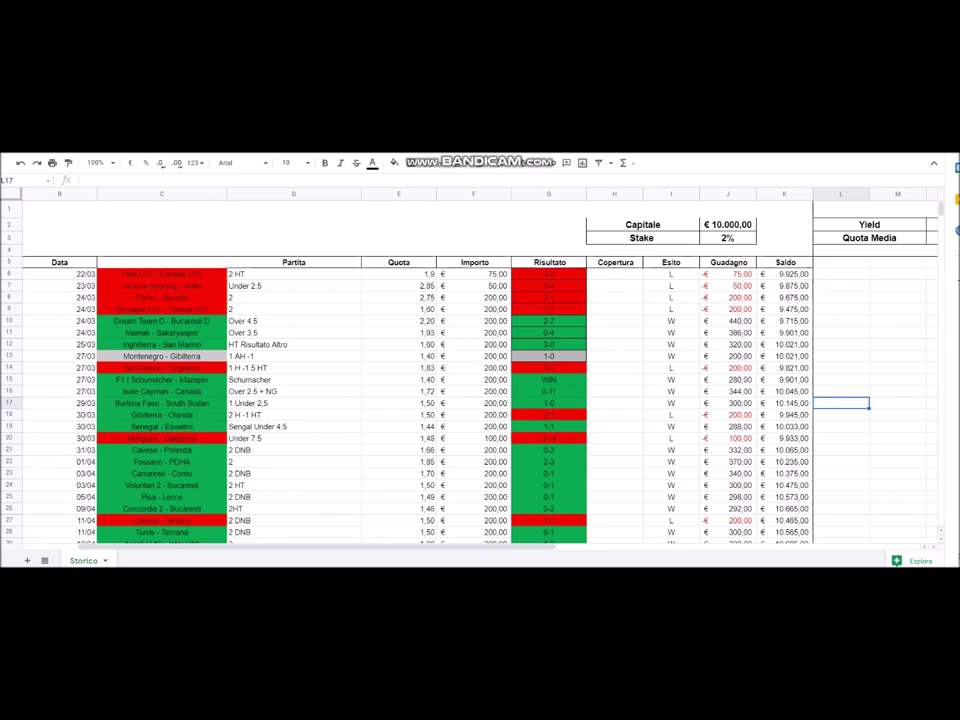
scroll(480, 400, "left", 1)
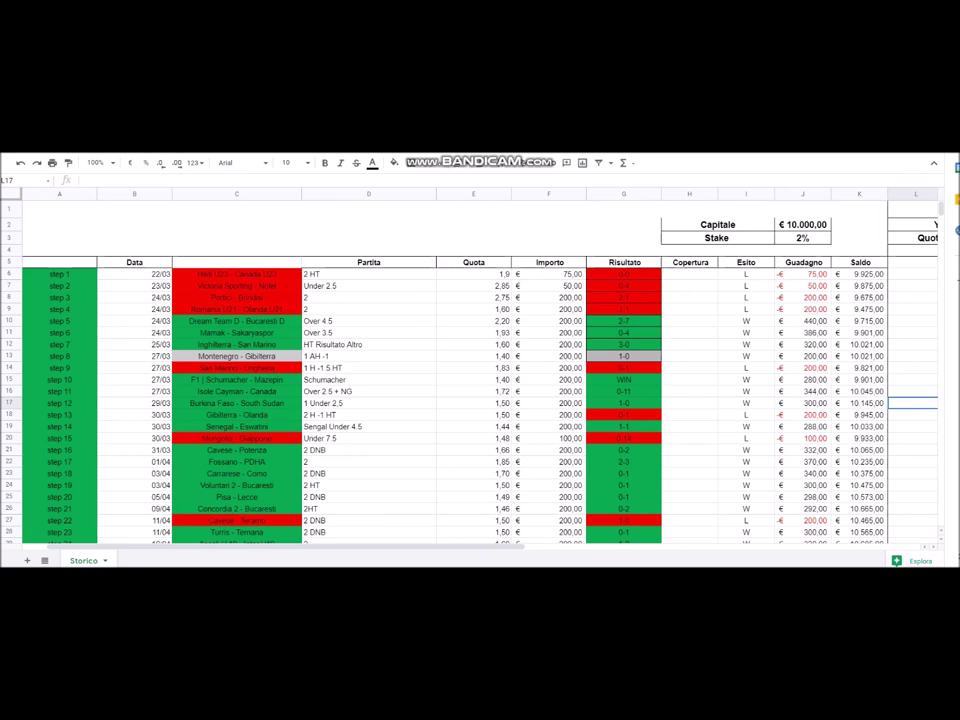
scroll(470, 400, "down", 1)
scroll(470, 400, "down", 3)
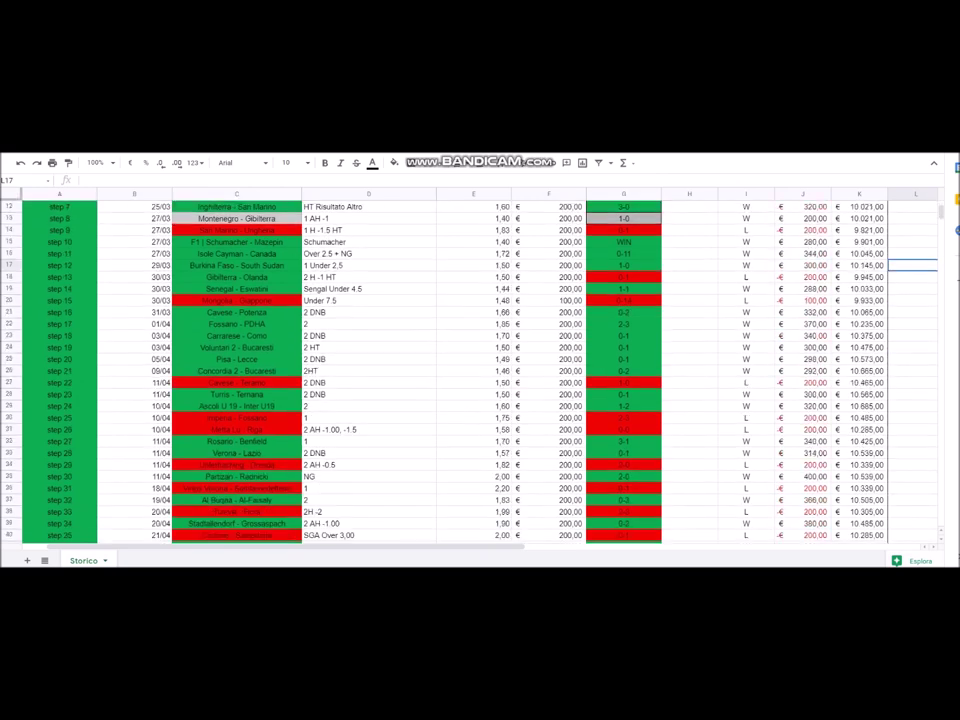
scroll(470, 370, "down", 8)
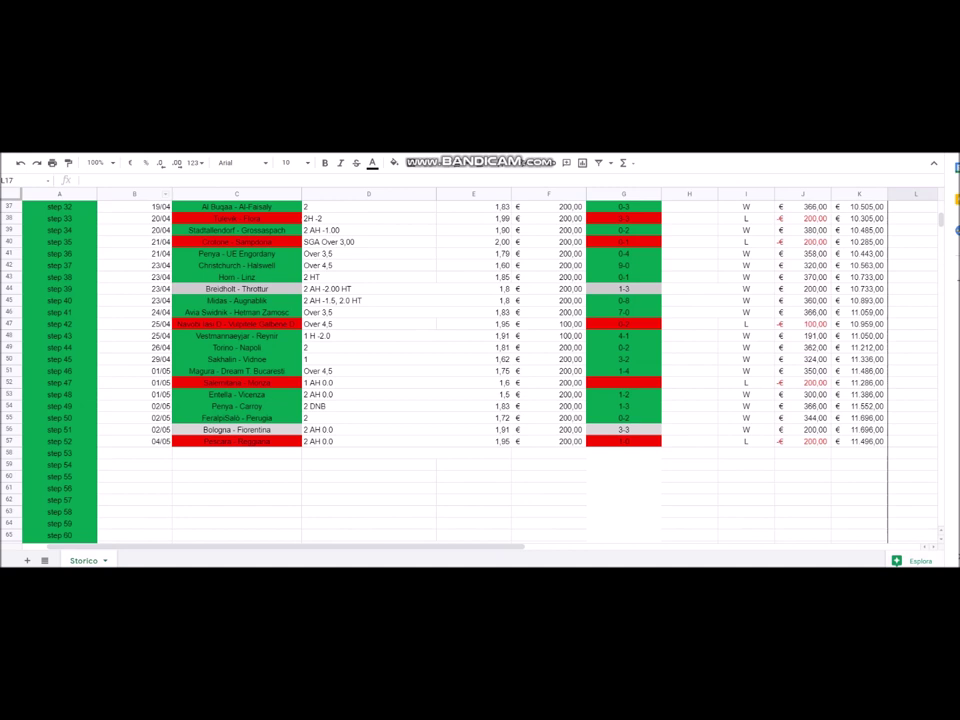
- Inspect the date and Saldo of the step 52 bet in row 57
left_click(59, 441)
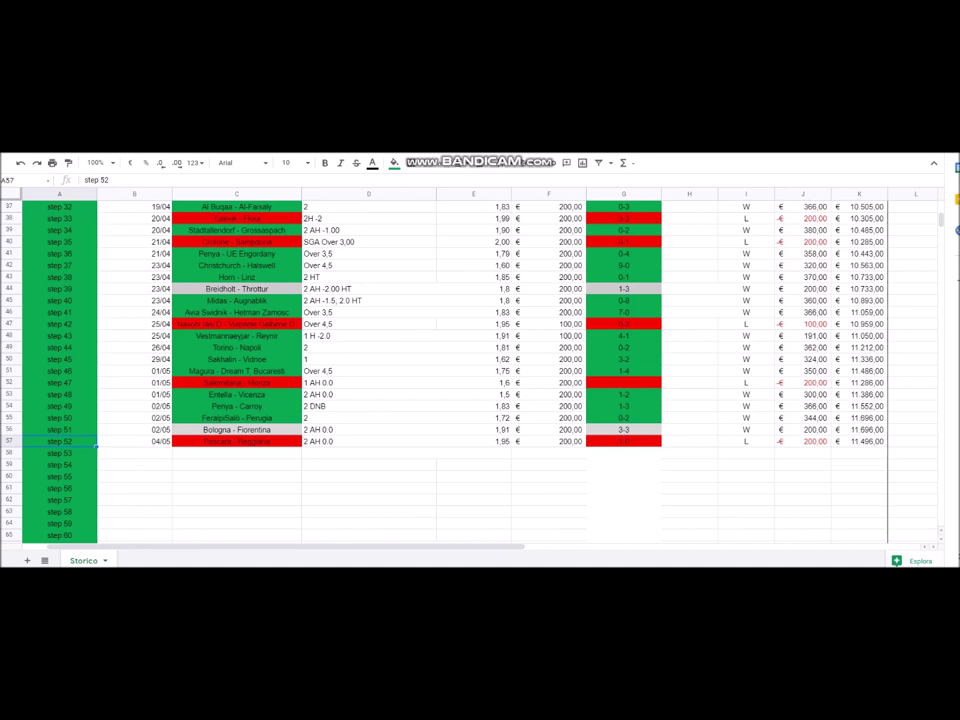
left_click(134, 441)
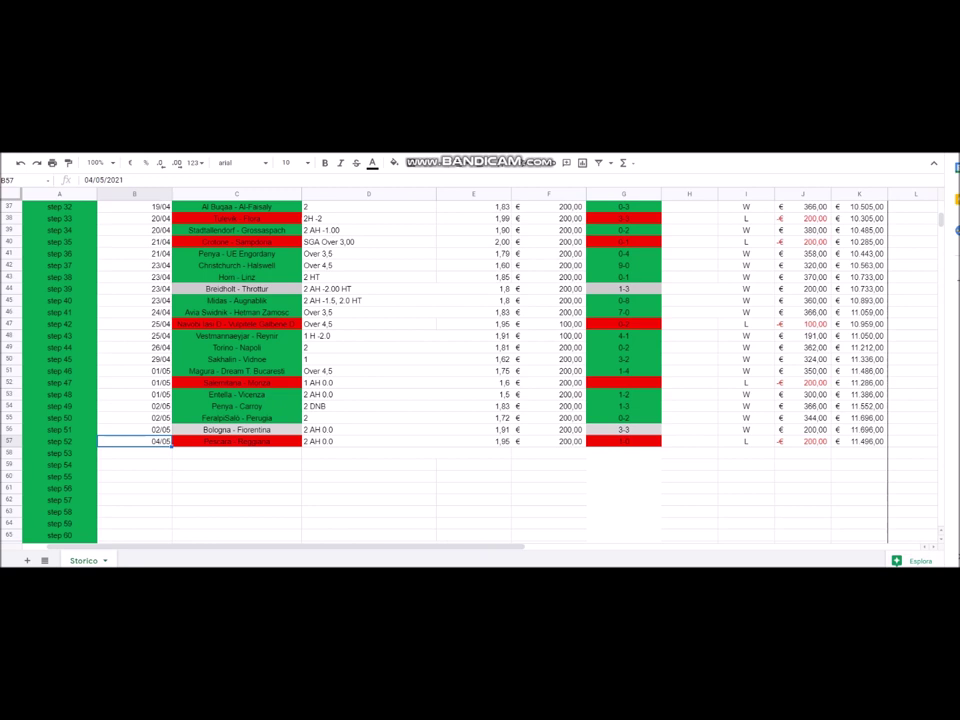
scroll(480, 370, "right", 3)
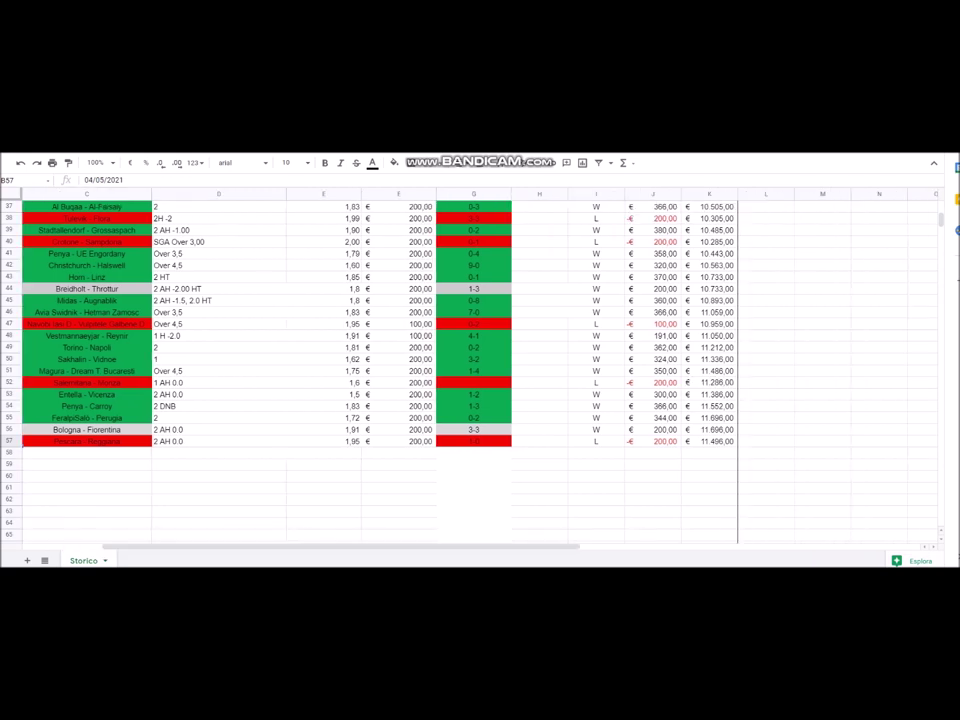
left_click(709, 441)
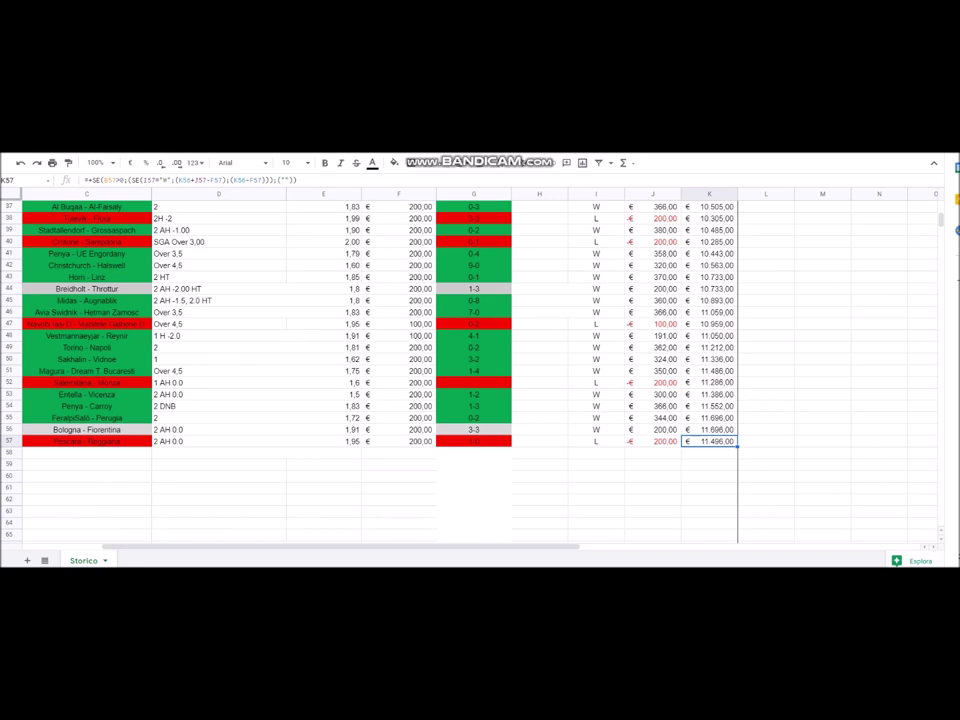
- Examine the Capitale, Stake, Yield and Quota Media cells above the bet table, then look over the bets again
scroll(480, 370, "up", 6)
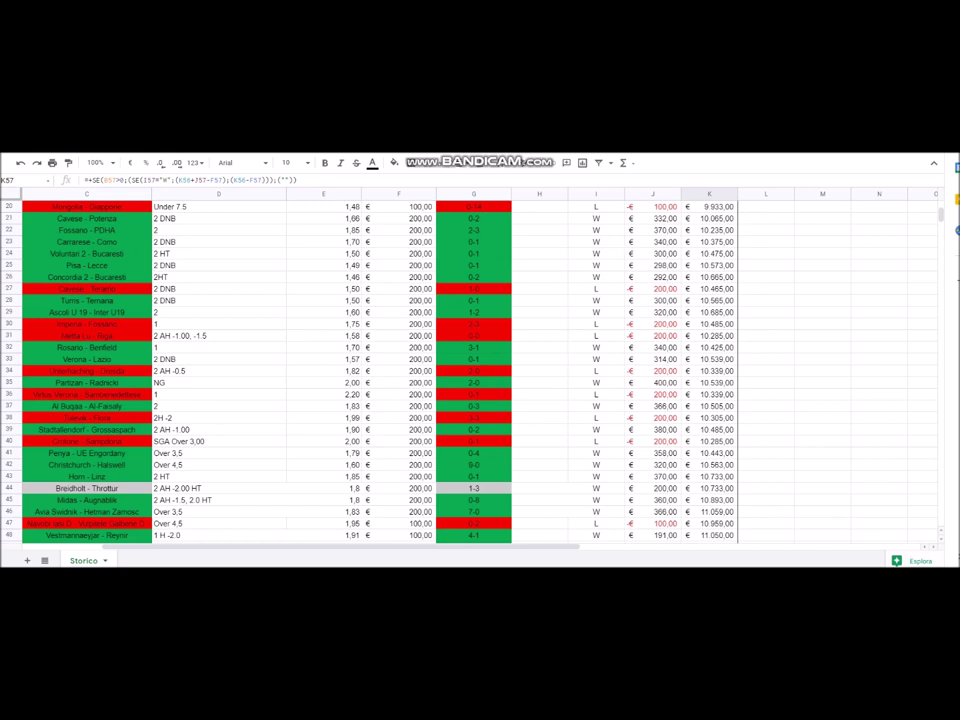
scroll(480, 370, "up", 7)
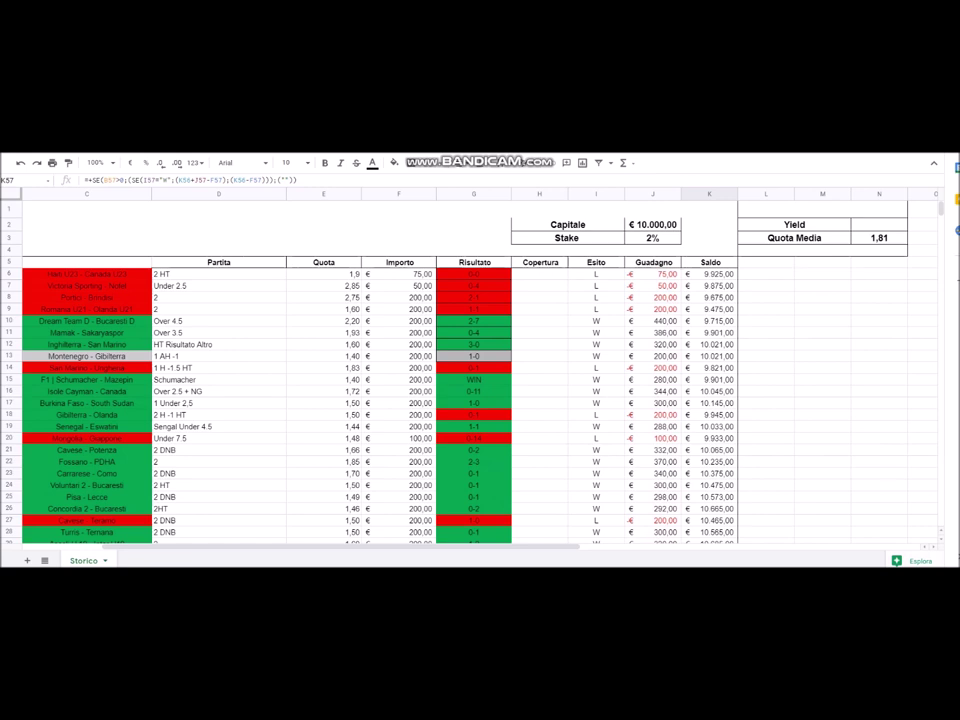
left_click(652, 224)
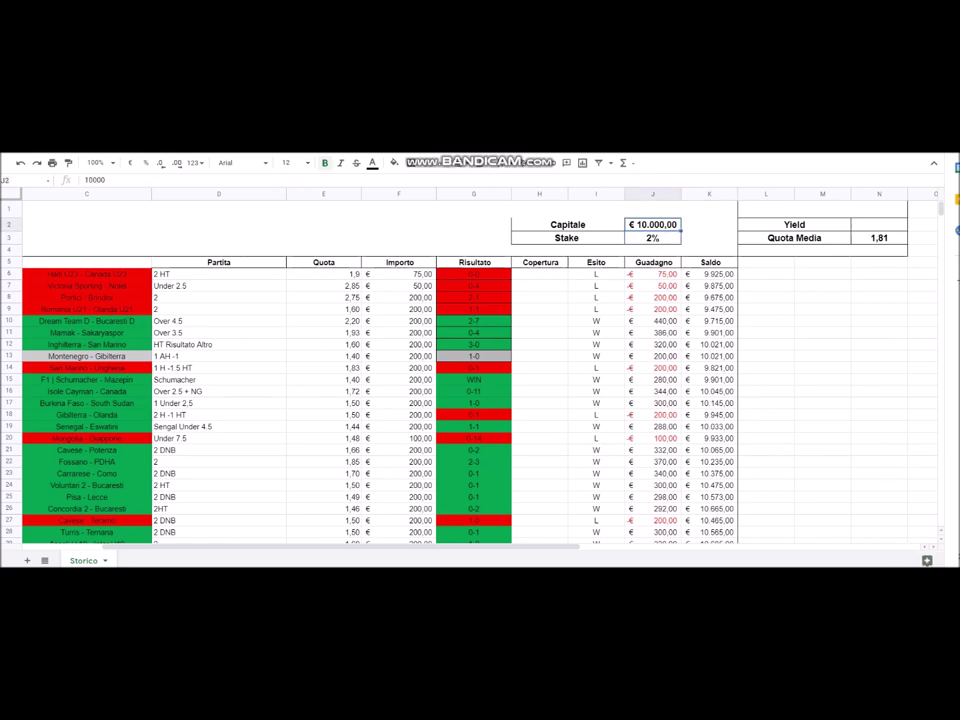
left_click(652, 238)
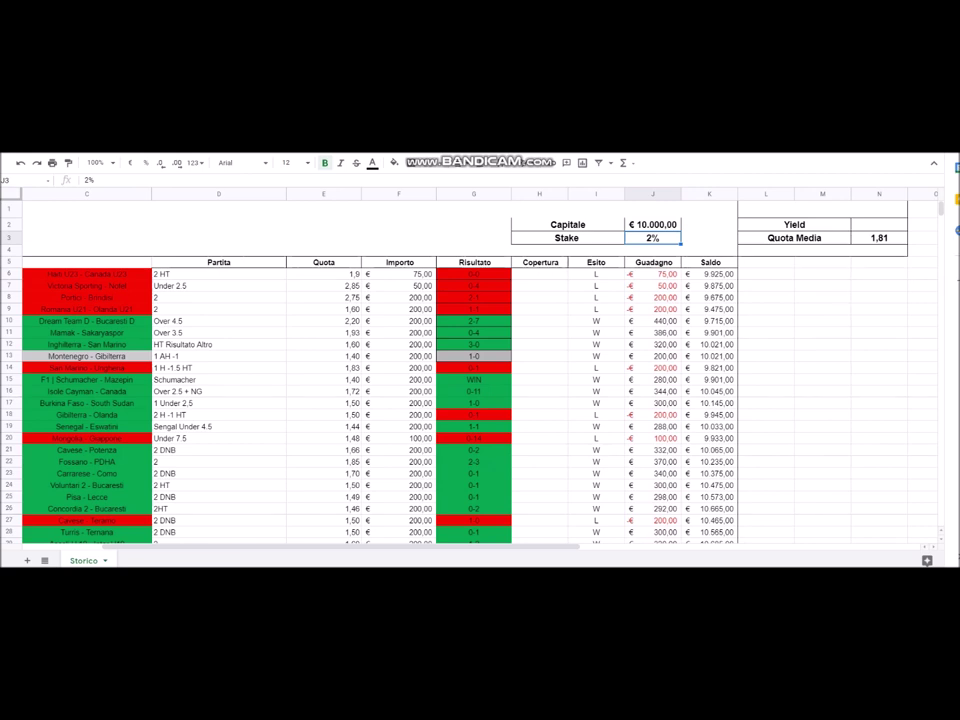
left_click(794, 224)
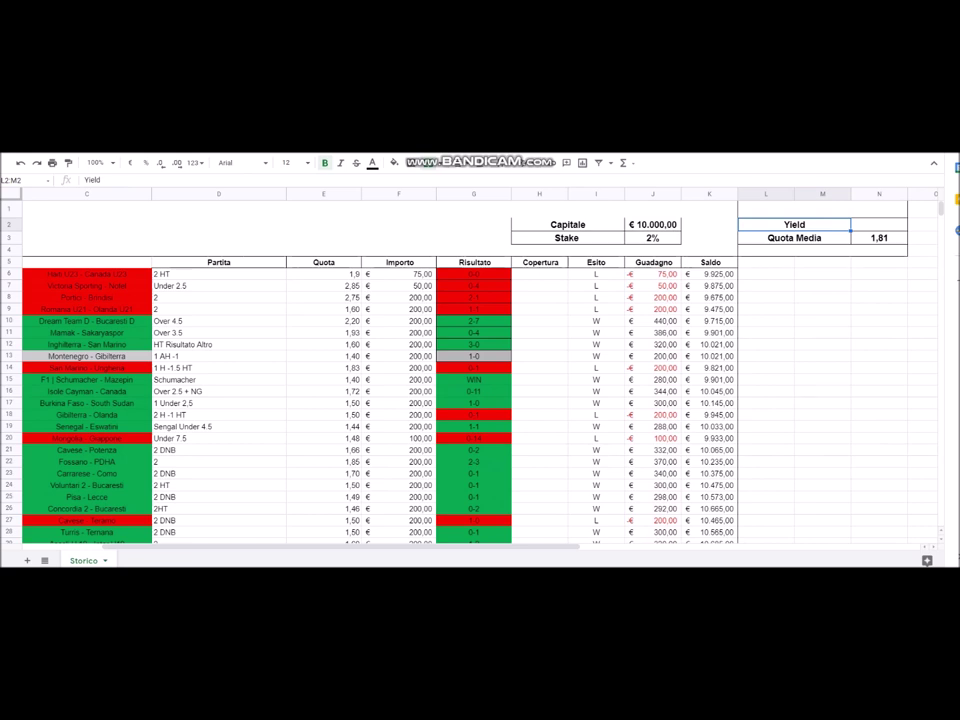
scroll(470, 400, "down", 1)
scroll(470, 400, "up", 1)
left_click(879, 238)
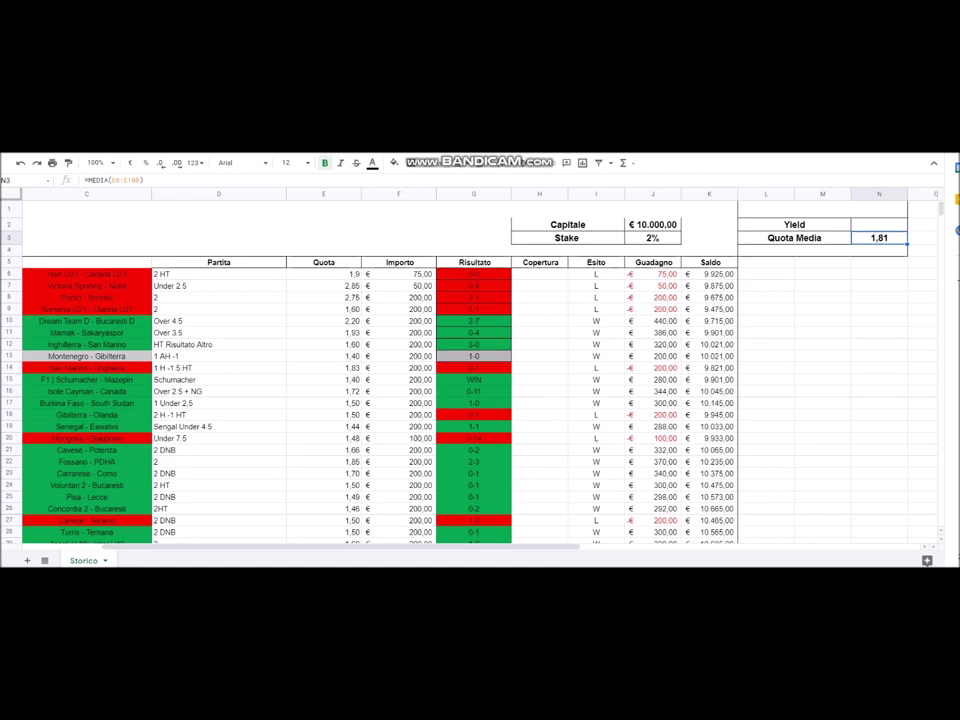
scroll(480, 370, "down", 12)
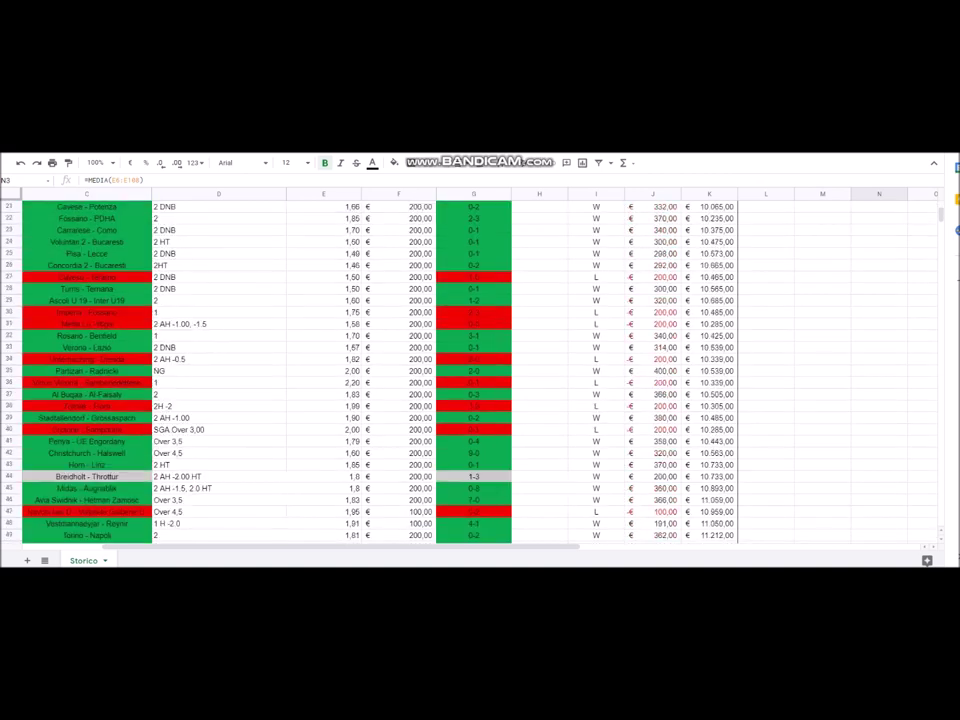
scroll(480, 370, "up", 4)
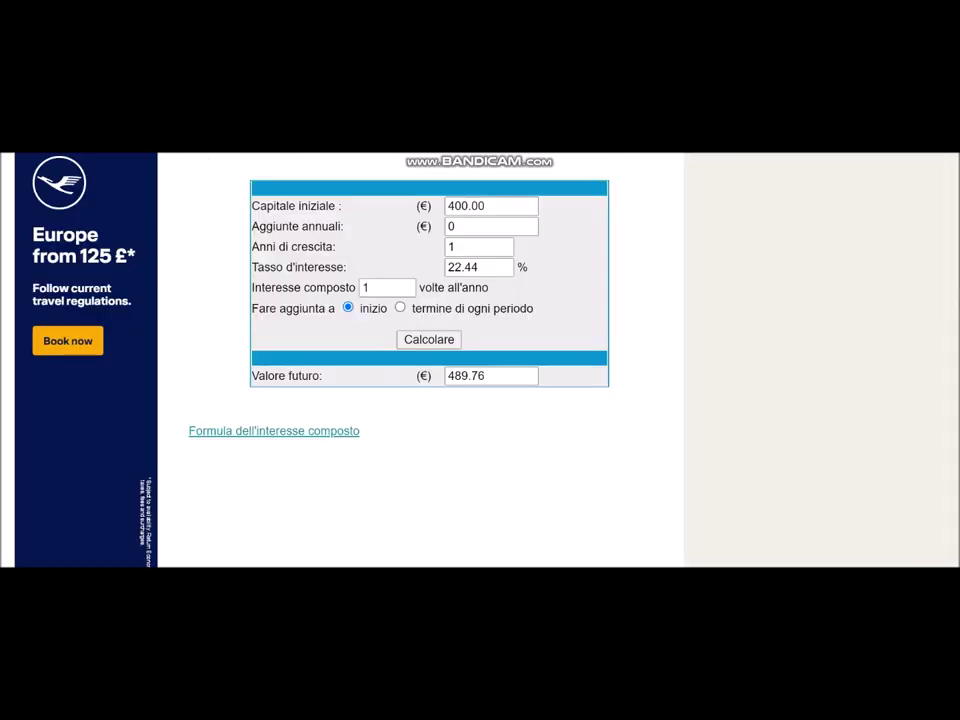
- In the moneychimp compound interest calculator, set Capitale iniziale to 0.00 and Tasso d'interesse to 0
scroll(430, 350, "up", 1)
left_click_drag(461, 308, 486, 308)
key("BackSpace")
key("BackSpace")
key("BackSpace")
double_click(462, 369)
key("BackSpace")
type("0")
left_click(490, 477)
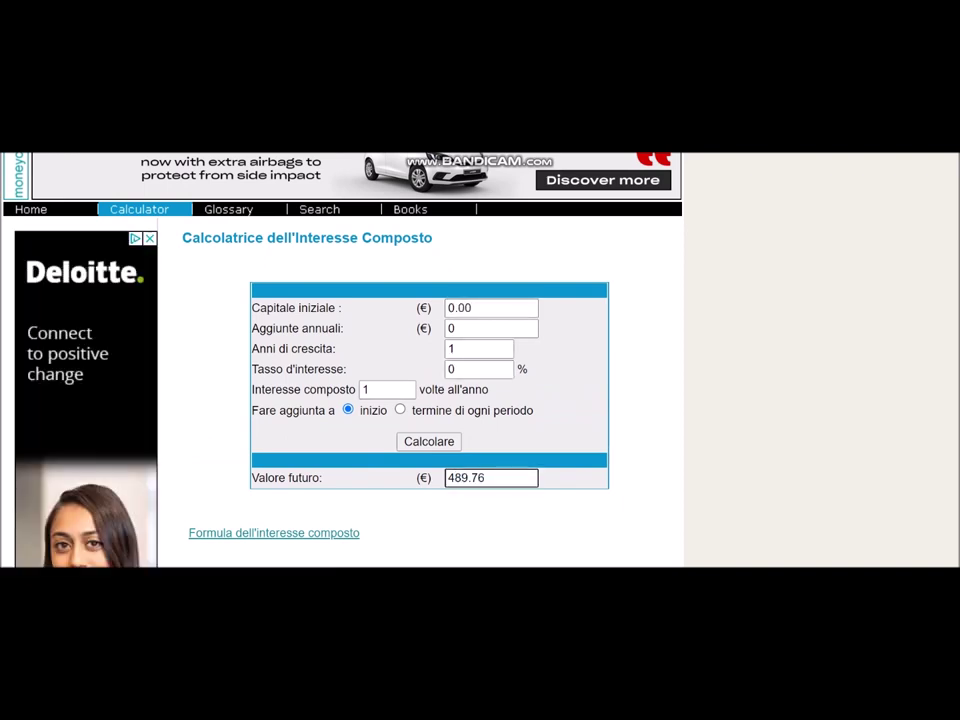
key("shift+Left")
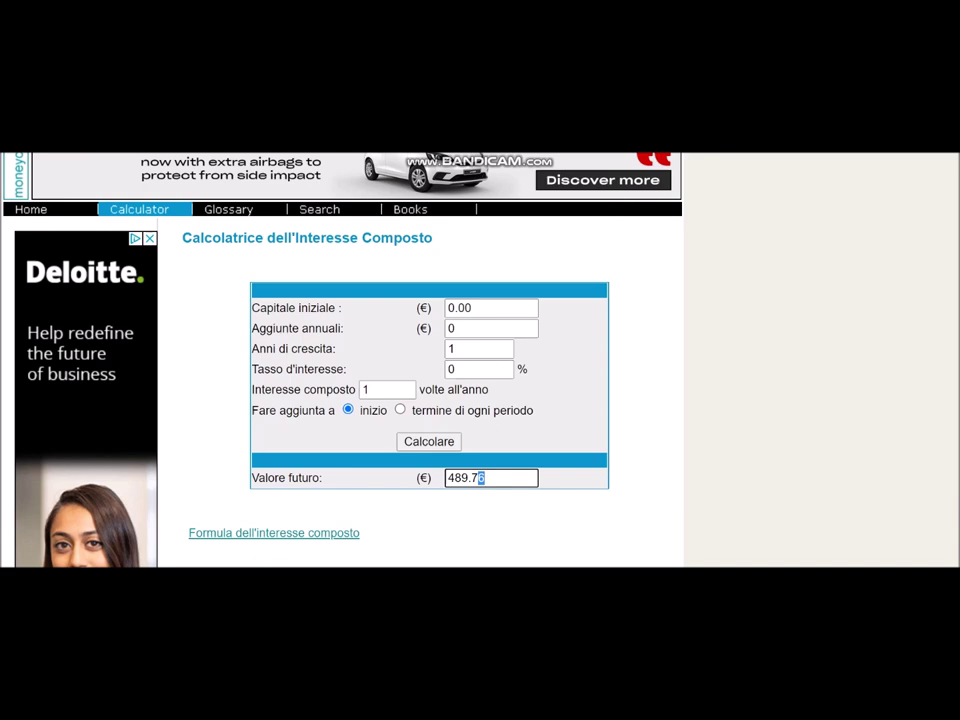
- Clear the Capitale iniziale field completely
left_click(472, 307)
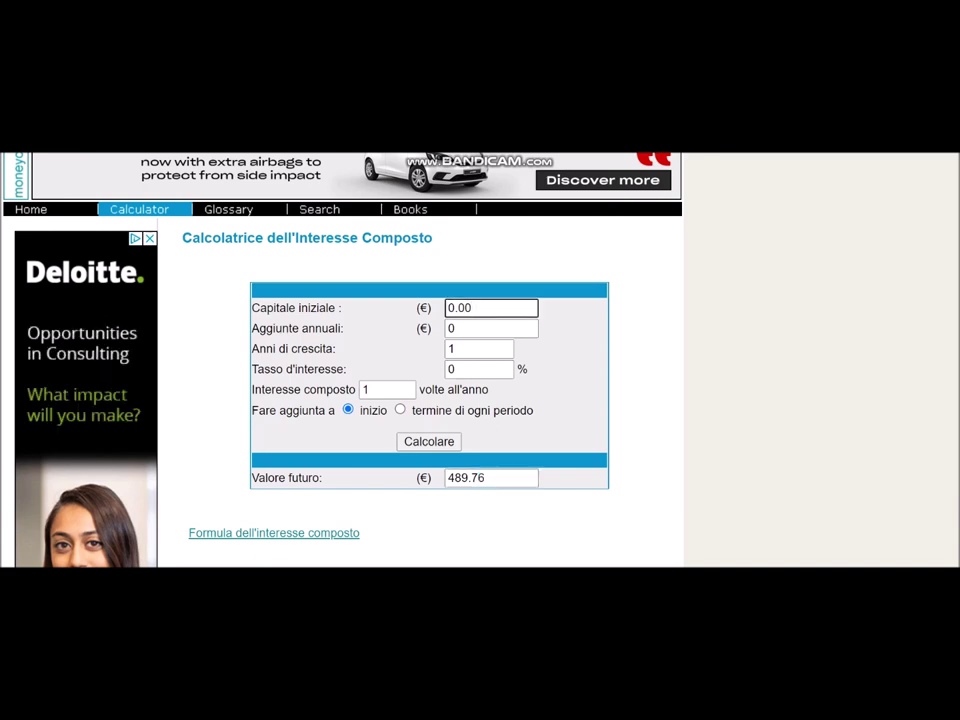
key("BackSpace")
key("BackSpace")
key("BackSpace")
key("BackSpace")
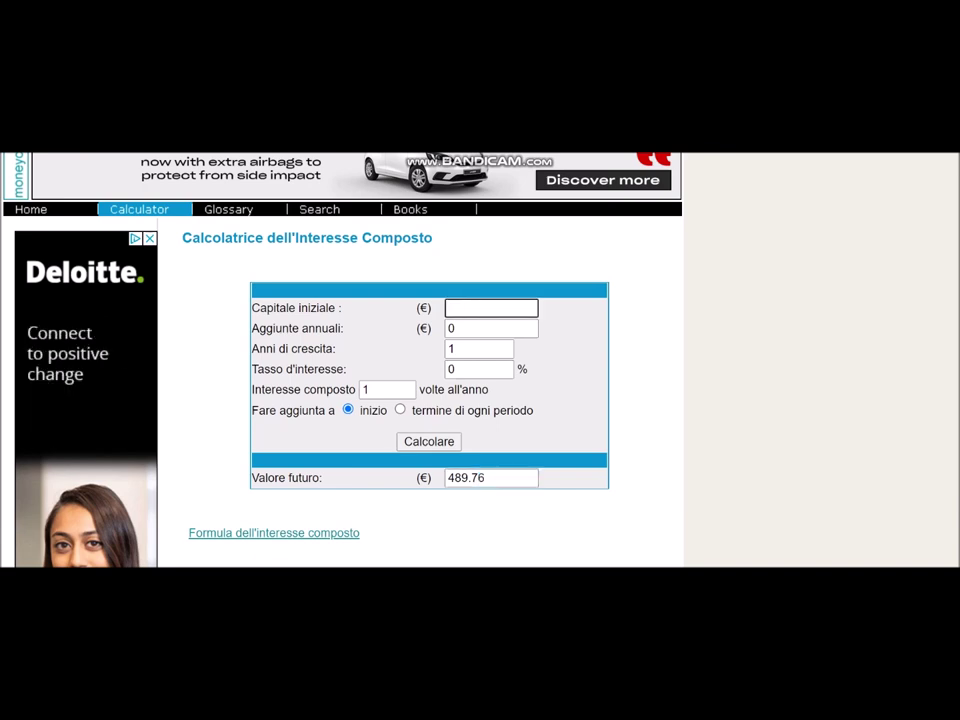
- Switch to the Calcolatrice app, narrow its window and reposition it over the page
key("alt+Tab")
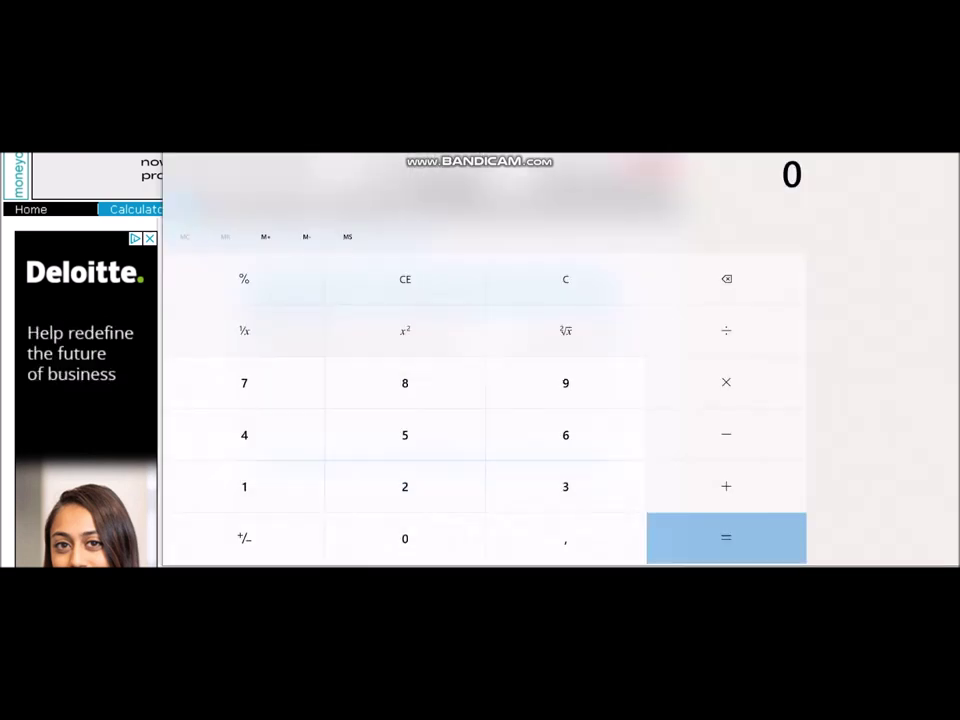
left_click_drag(660, 155, 617, 188)
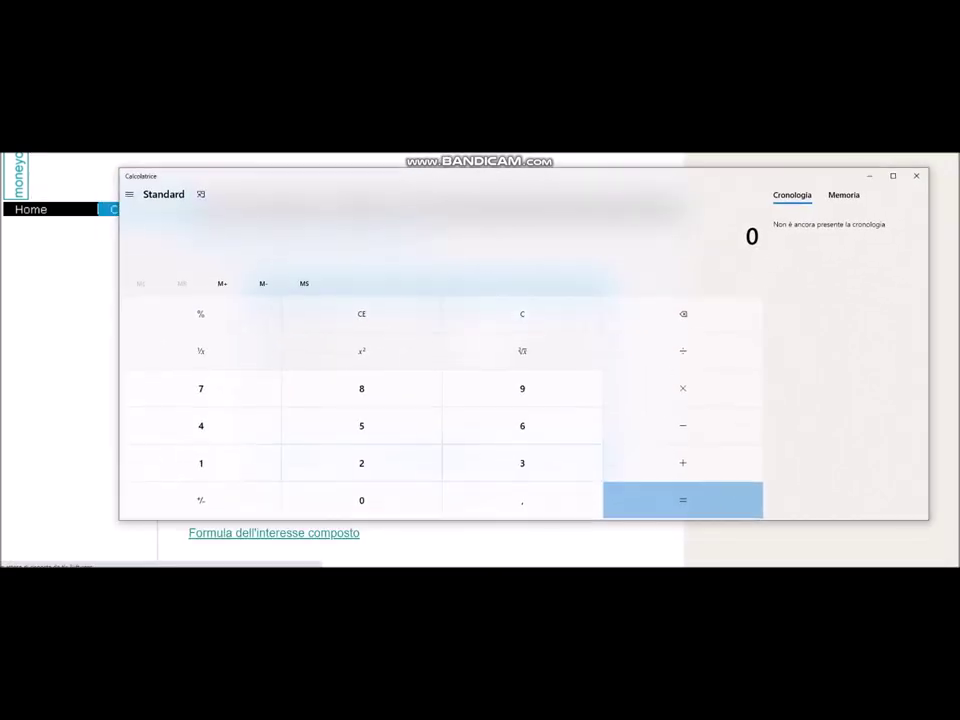
scroll(380, 545, "up", 2)
left_click_drag(929, 358, 716, 390)
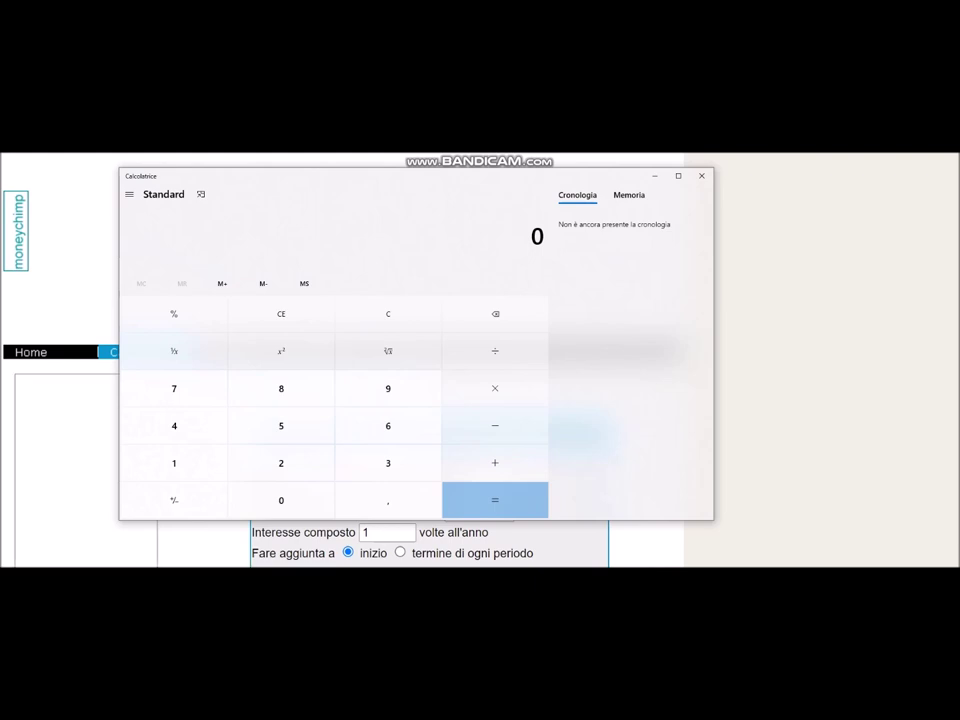
left_click_drag(372, 181, 452, 214)
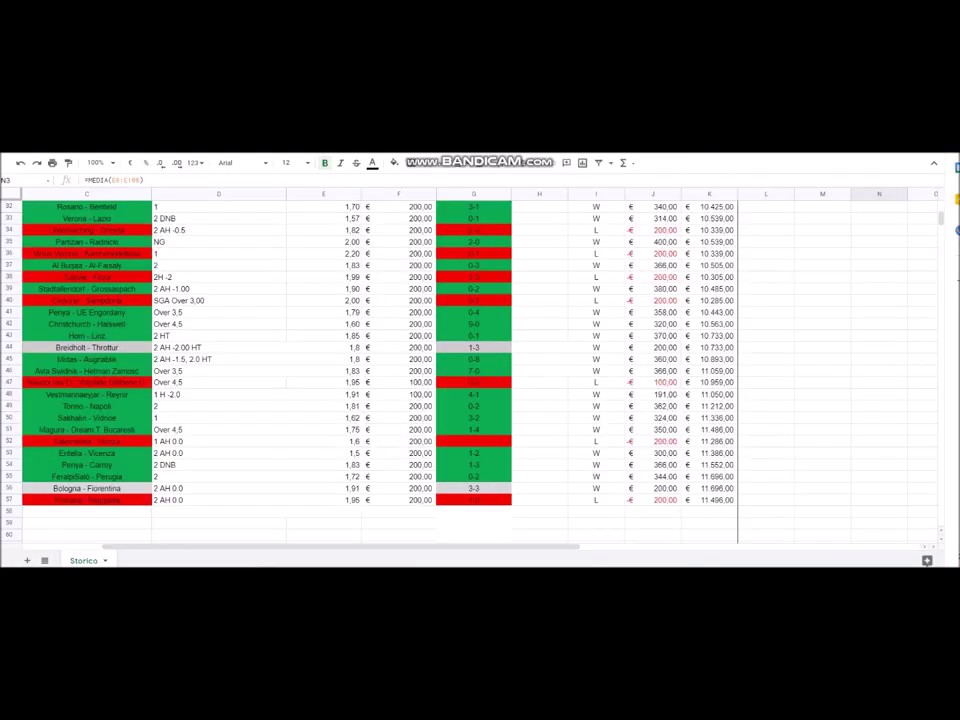
- Select the Saldo cell in row 57 of the Storico sheet and divide 14,96 by 2 in Calcolatrice
left_click(709, 500)
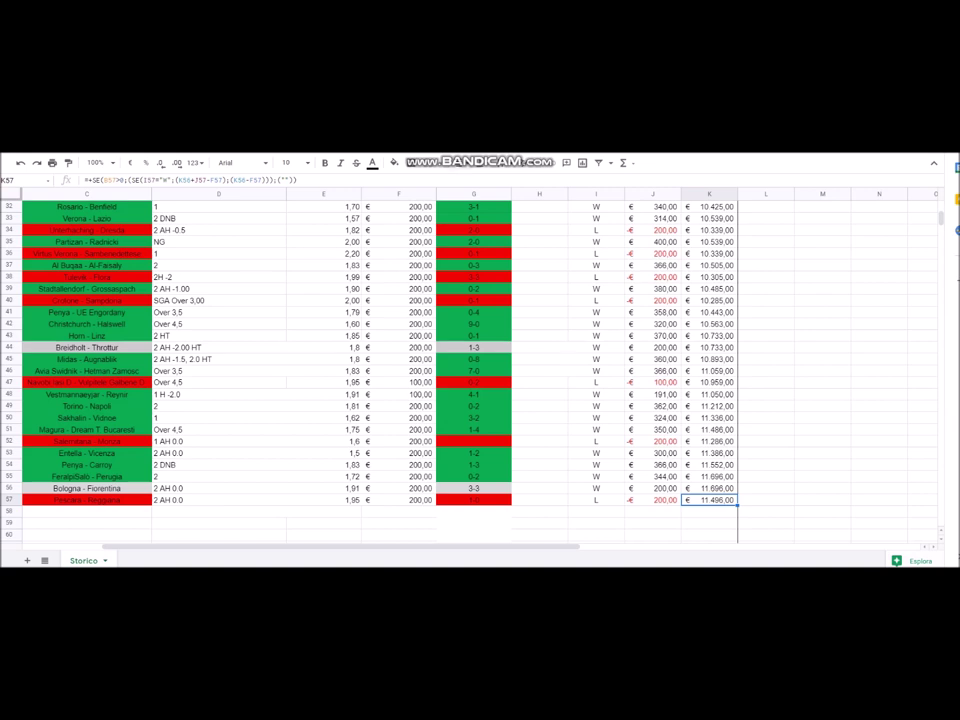
key("alt+Tab")
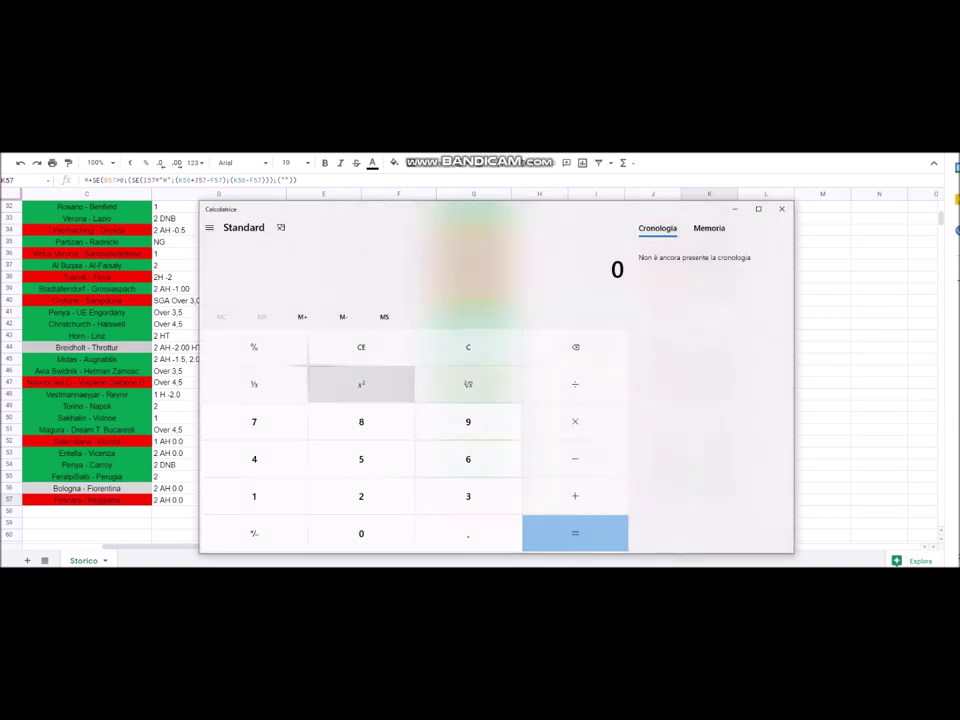
left_click(254, 496)
left_click(254, 459)
left_click(468, 533)
left_click(468, 421)
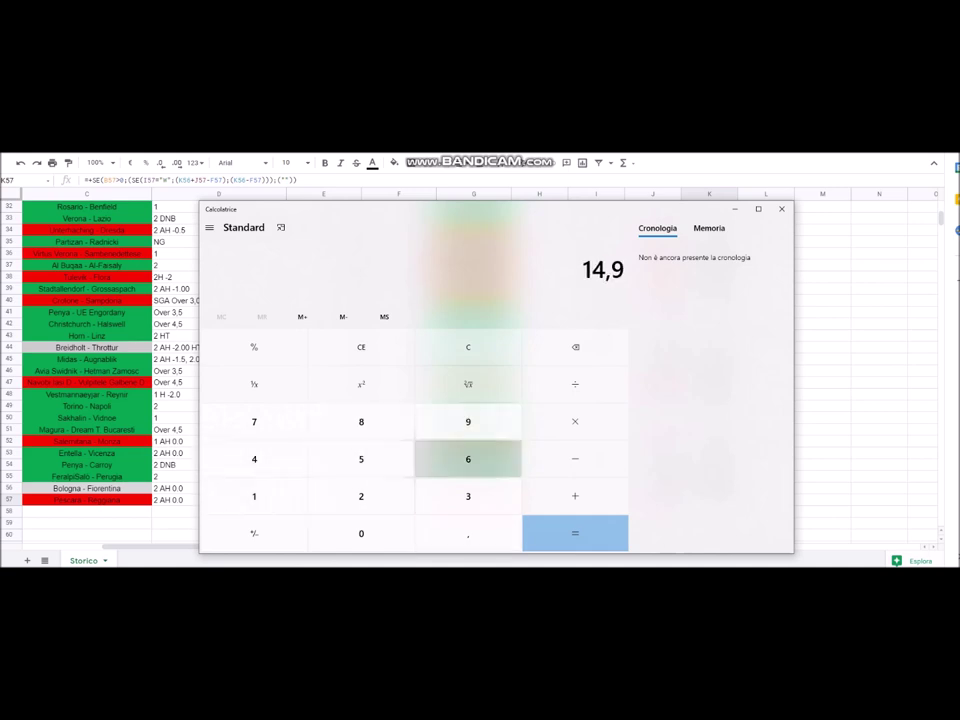
left_click(468, 459)
left_click(575, 421)
left_click(361, 496)
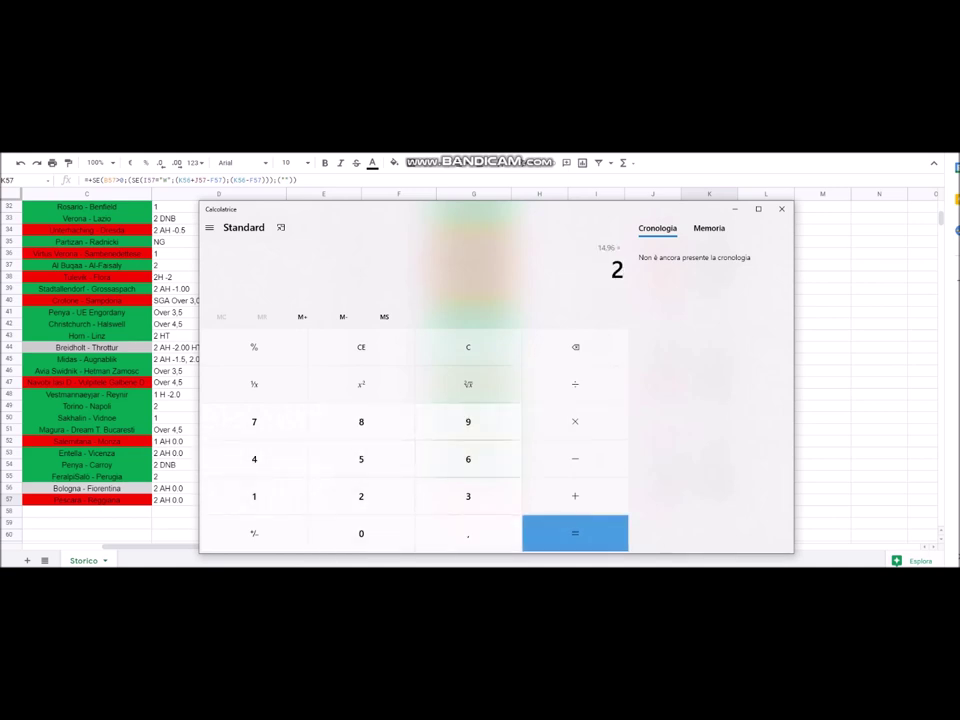
left_click(575, 533)
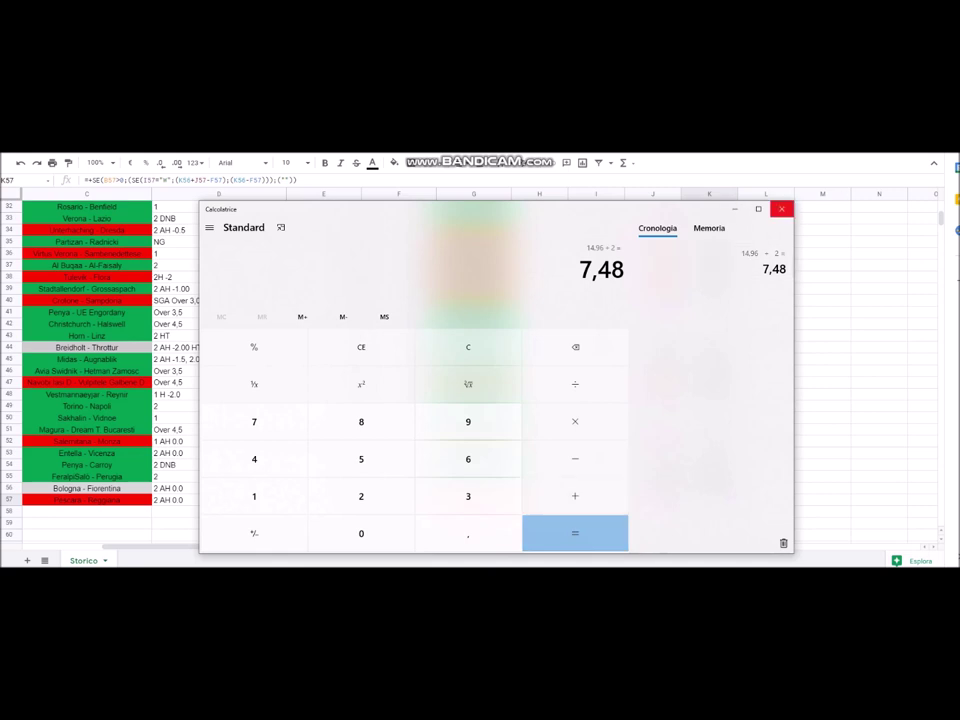
- Close and reopen the Calcolatrice app, and reposition its window over the spreadsheet
left_click(781, 209)
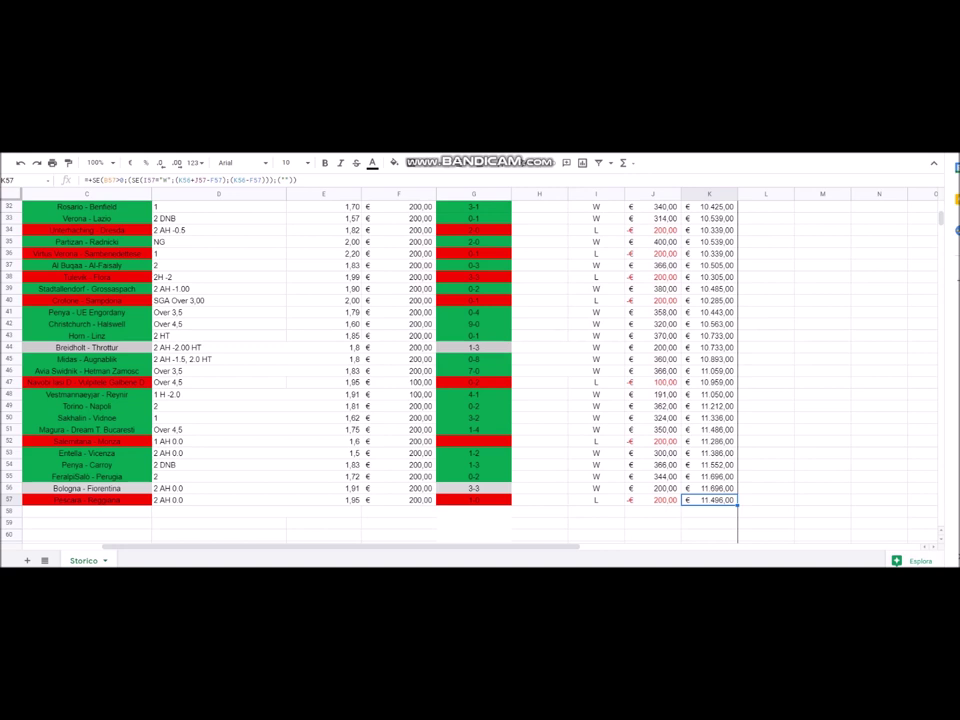
key("super")
type("calco")
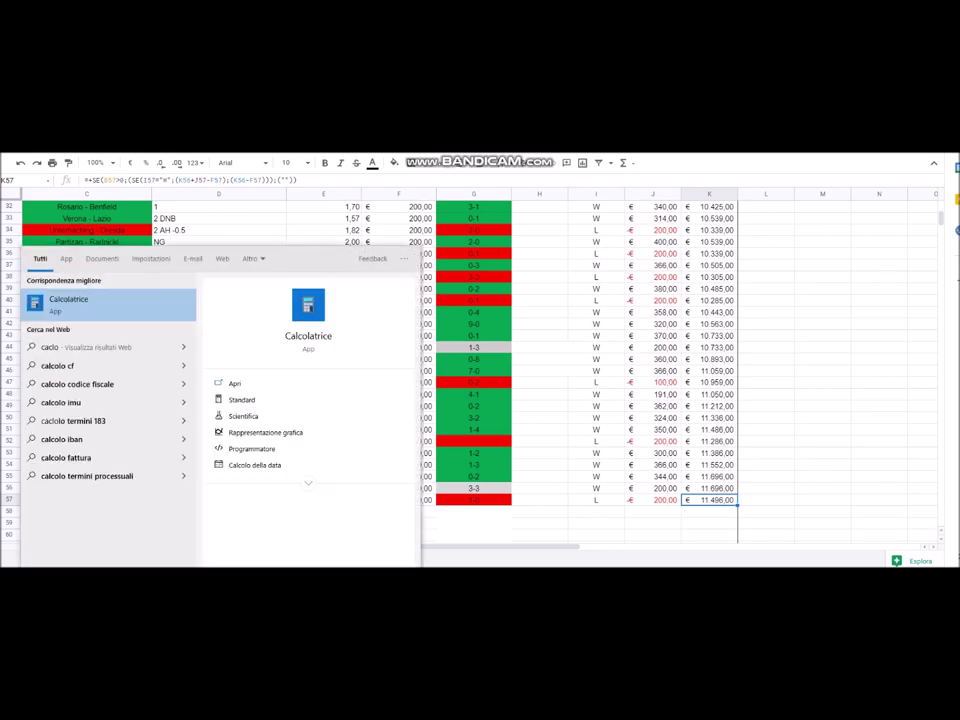
key("Return")
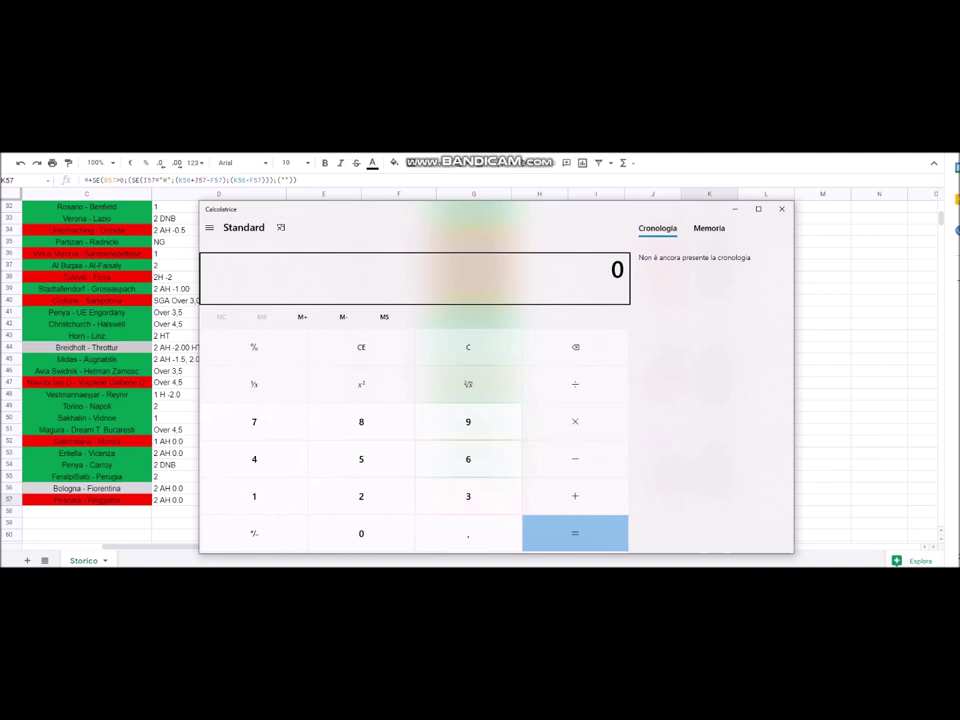
left_click_drag(400, 209, 448, 187)
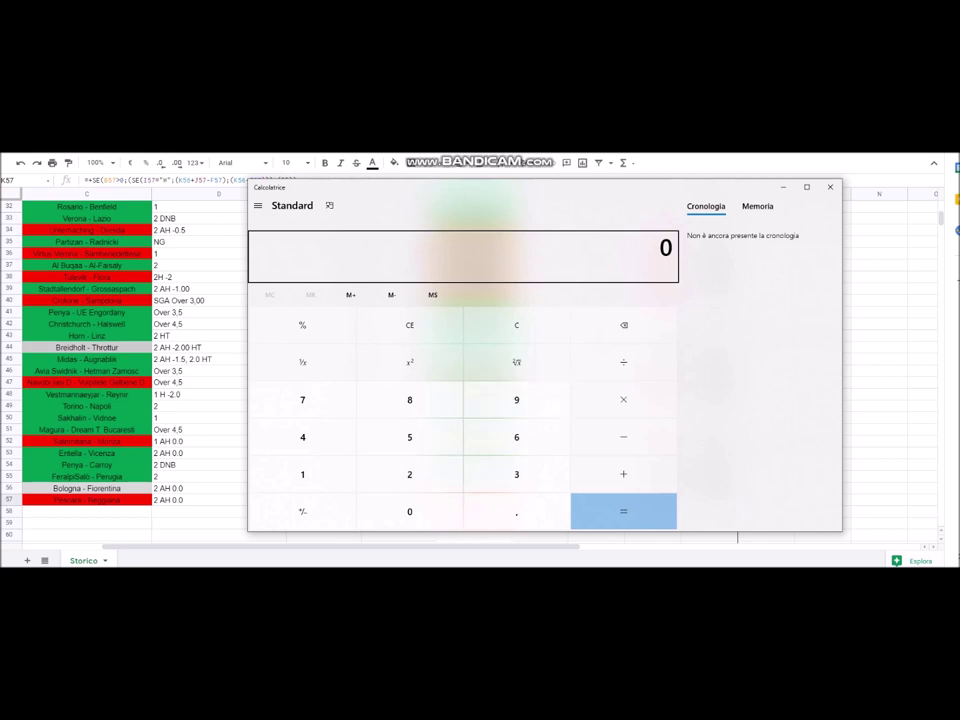
- Return to the Calcolatrice app from the spreadsheet and divide 14,96 by 2
left_click(879, 382)
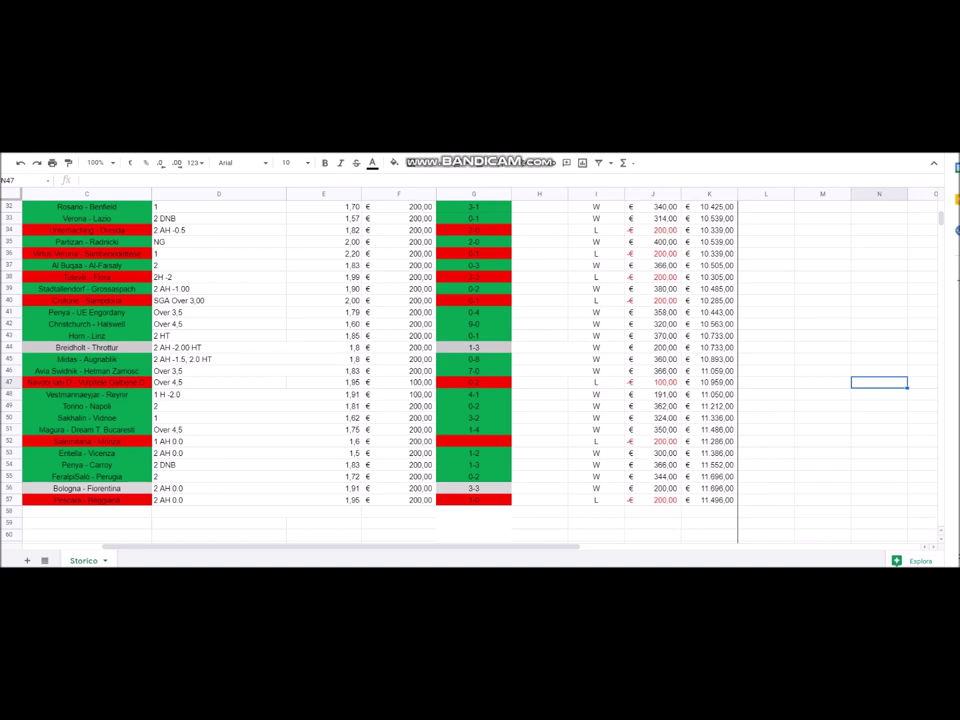
key("alt+Tab")
type("1")
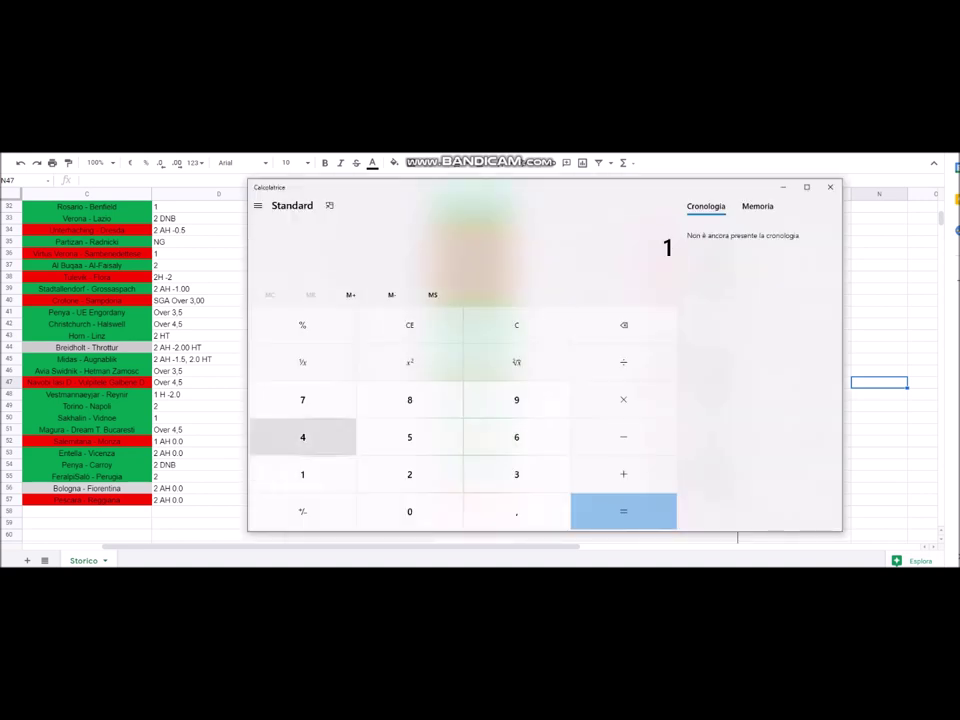
left_click(302, 437)
left_click(516, 511)
left_click(516, 399)
left_click(516, 437)
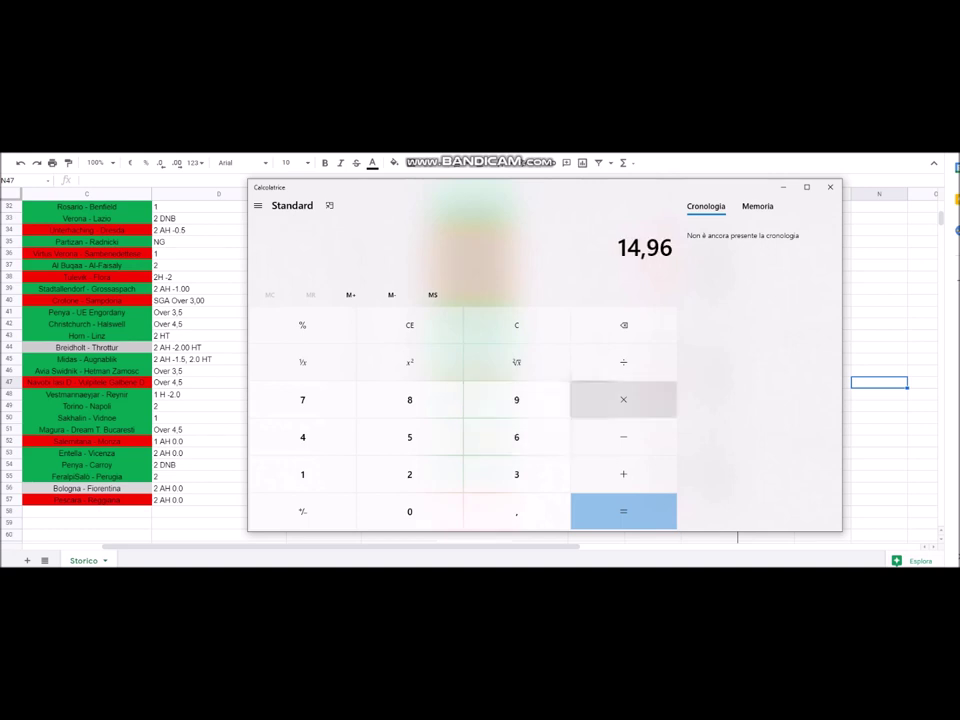
left_click(623, 399)
left_click(409, 474)
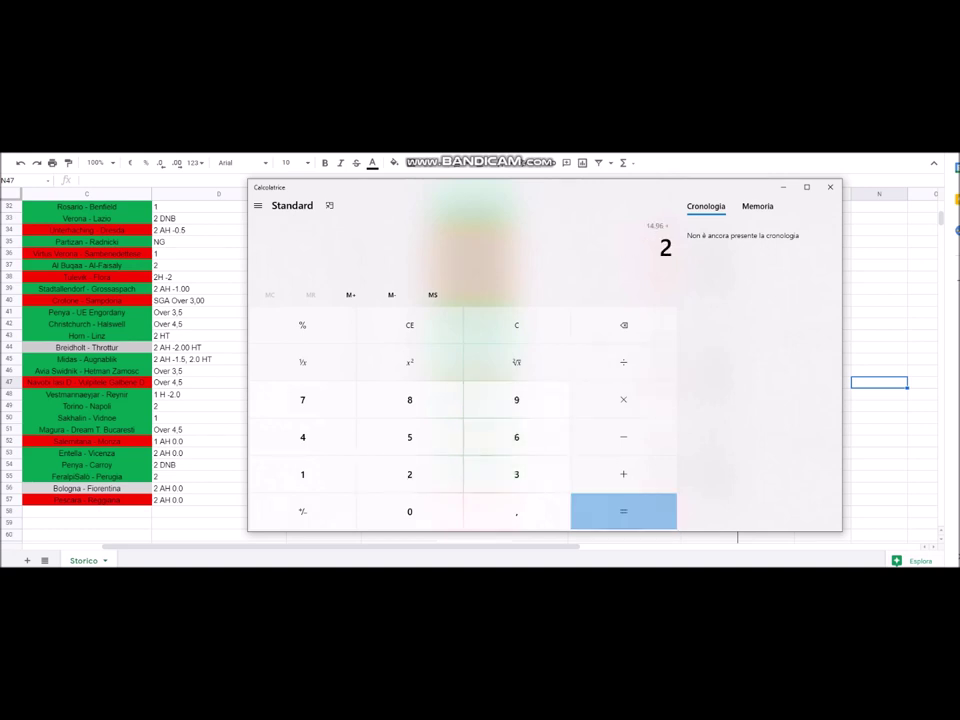
key("Return")
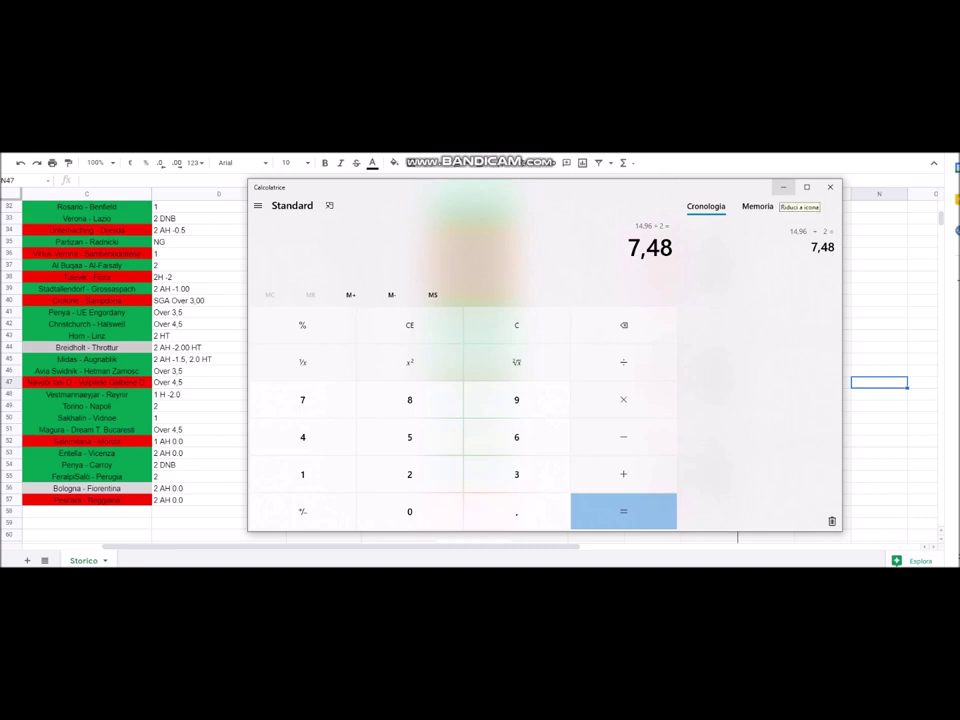
- Minimize Calcolatrice, select the Saldo cell in row 57 of the Storico sheet and switch to the compound interest calculator page
left_click(783, 187)
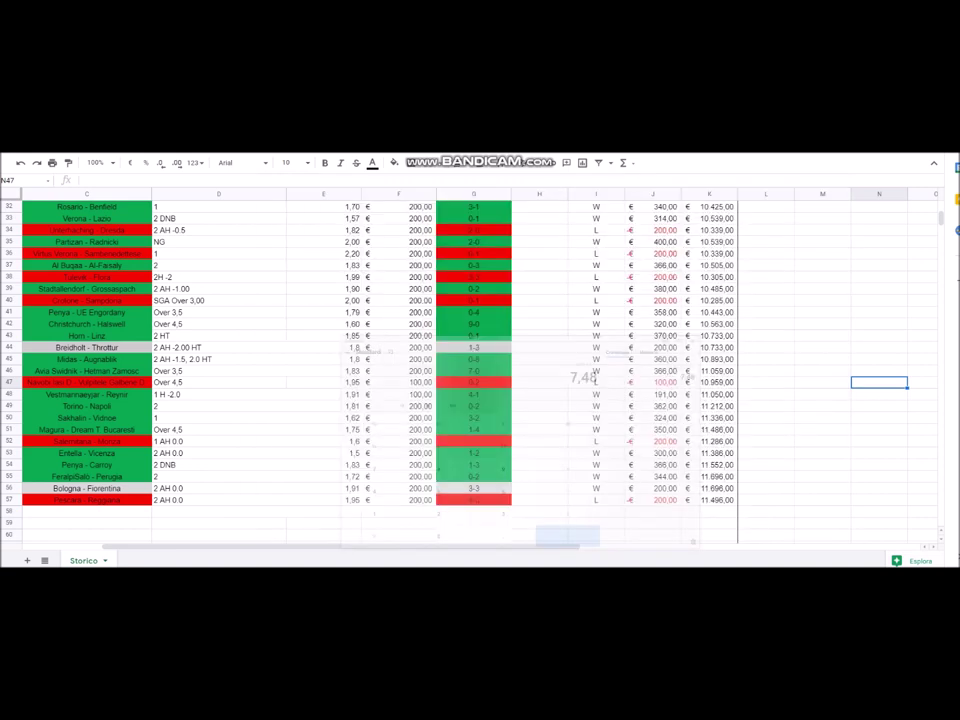
scroll(480, 350, "down", 3)
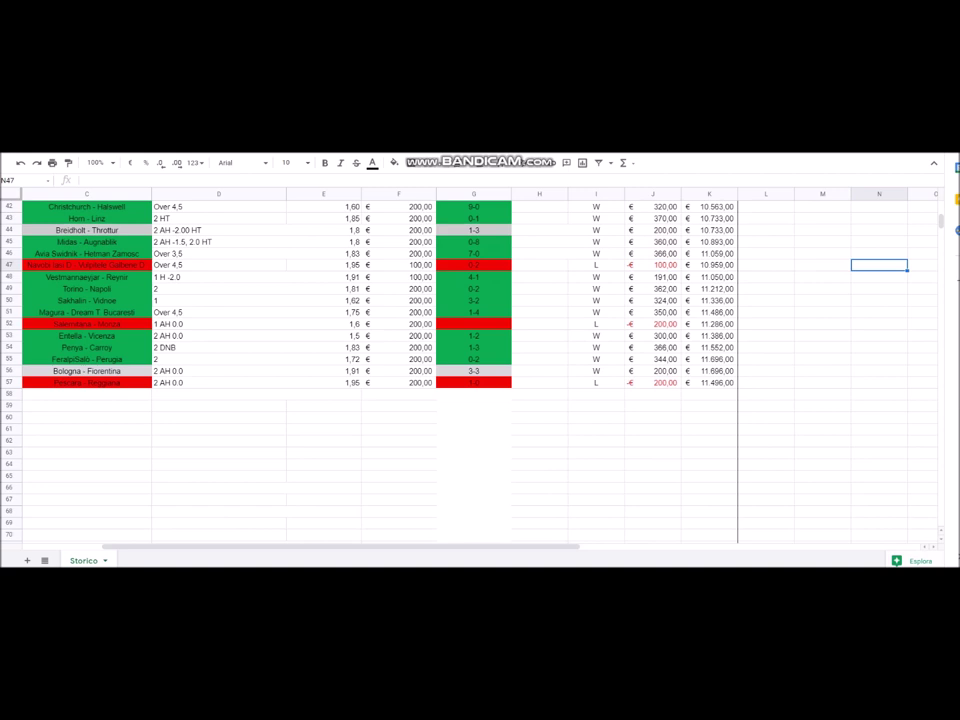
left_click(709, 382)
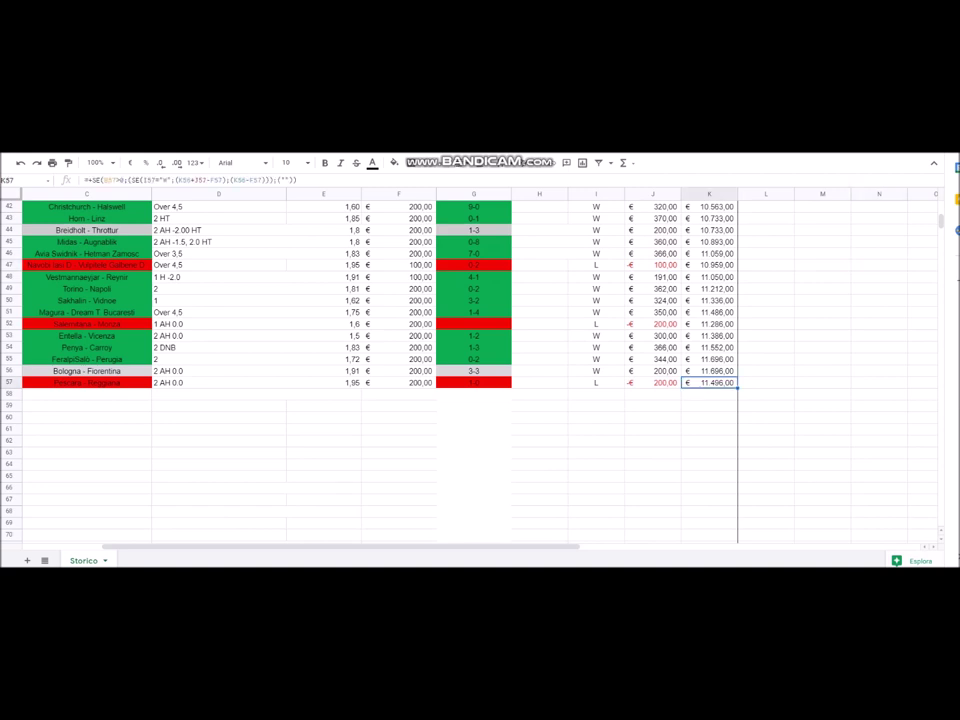
key("alt+Tab")
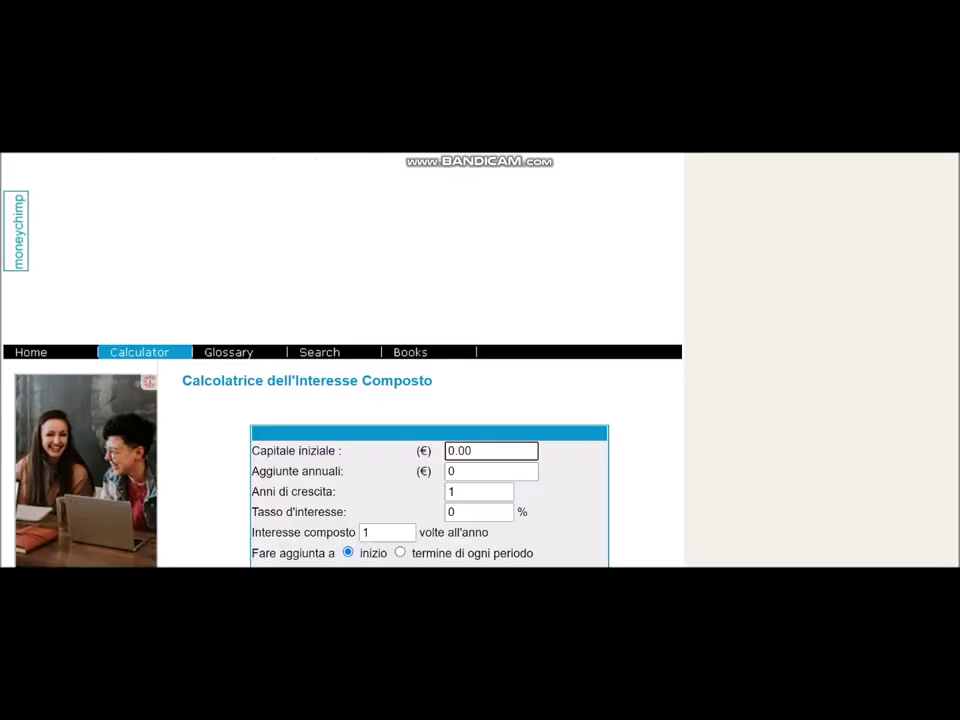
scroll(480, 360, "down", 2)
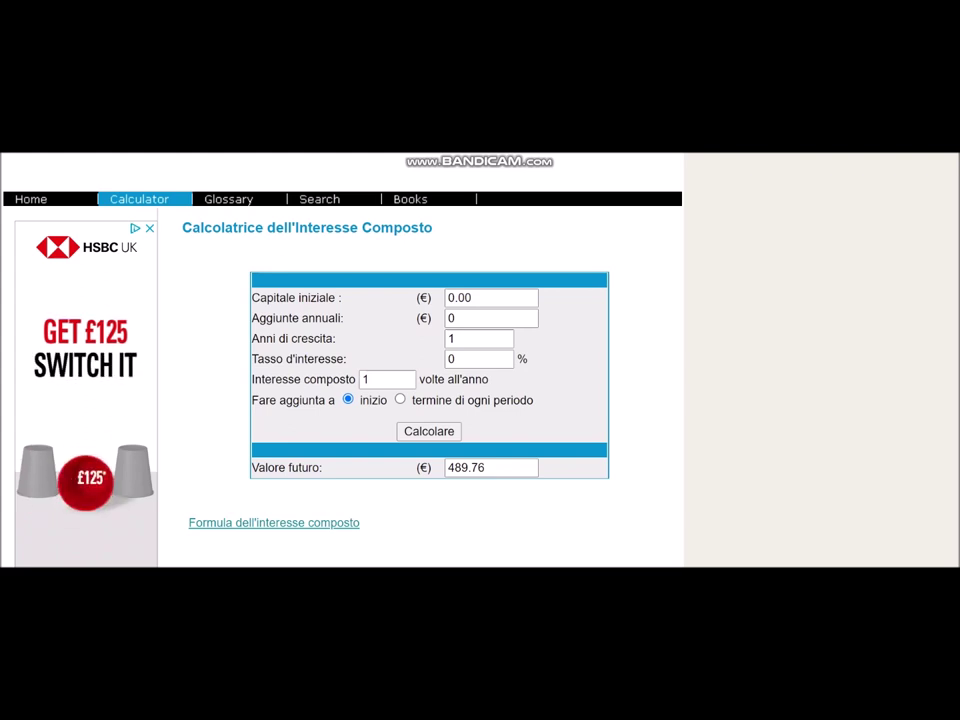
- Bring back Calcolatrice, multiply the 7,48 result by 10 and minimize its window
key("alt+Tab")
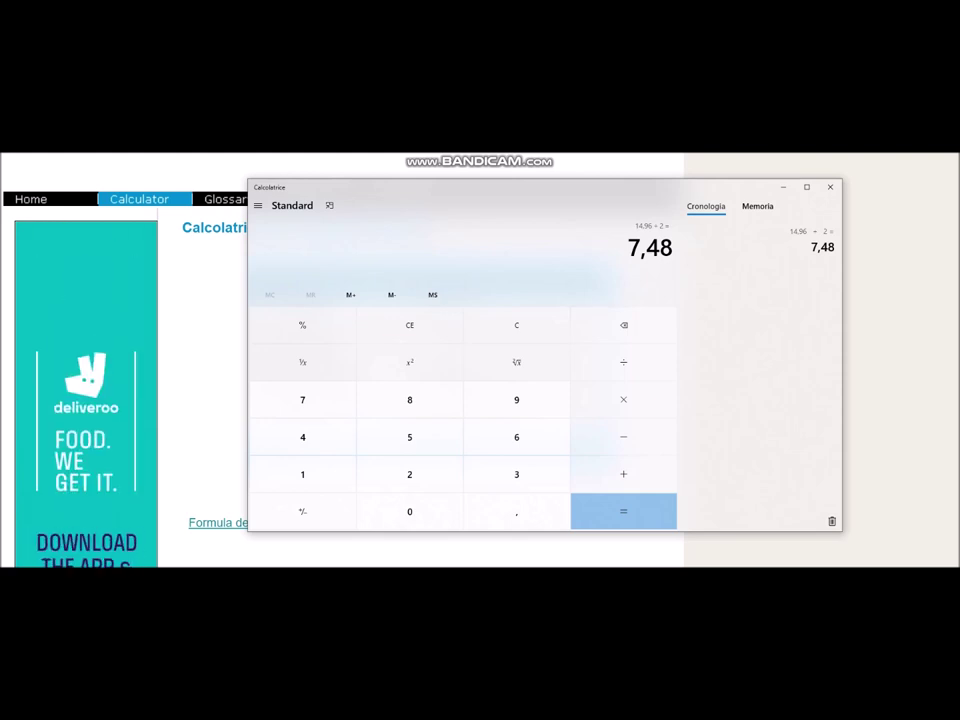
key("asterisk")
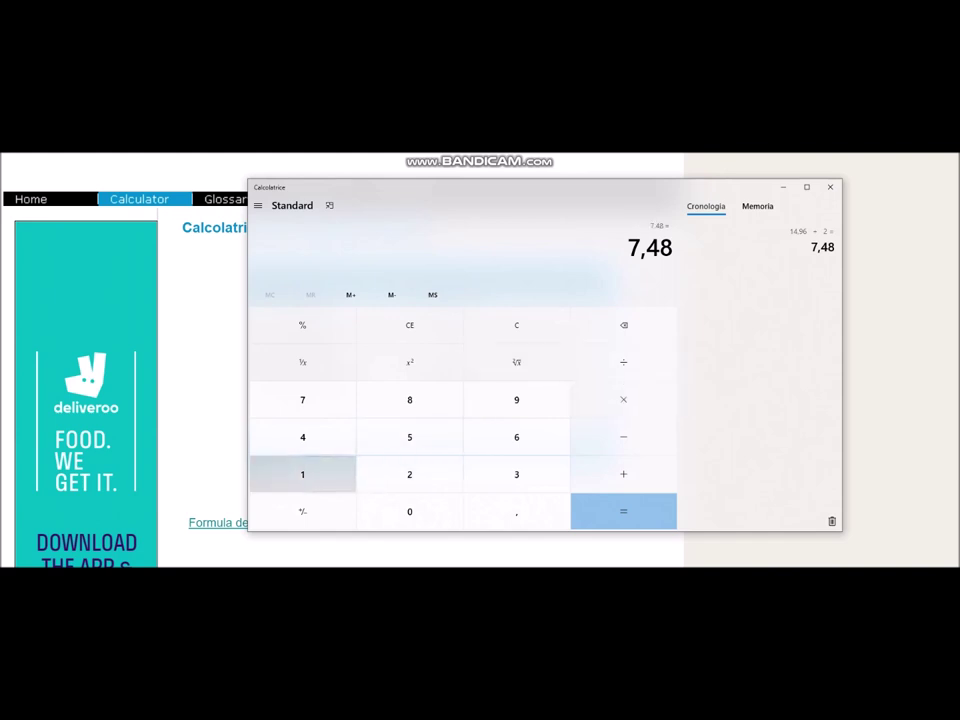
type("10")
key("Return")
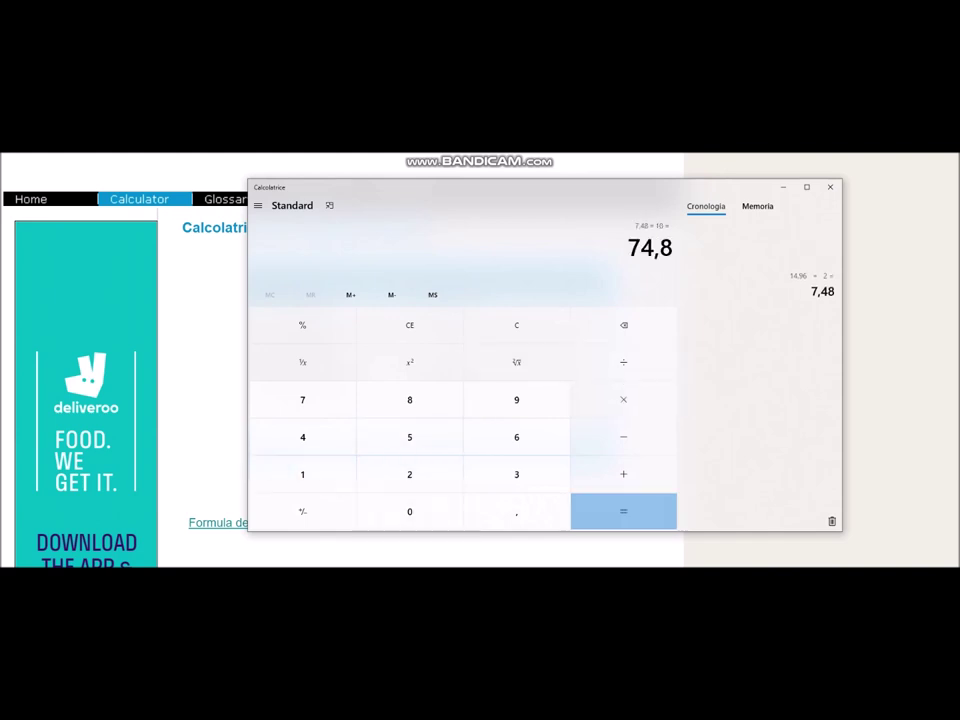
left_click(782, 187)
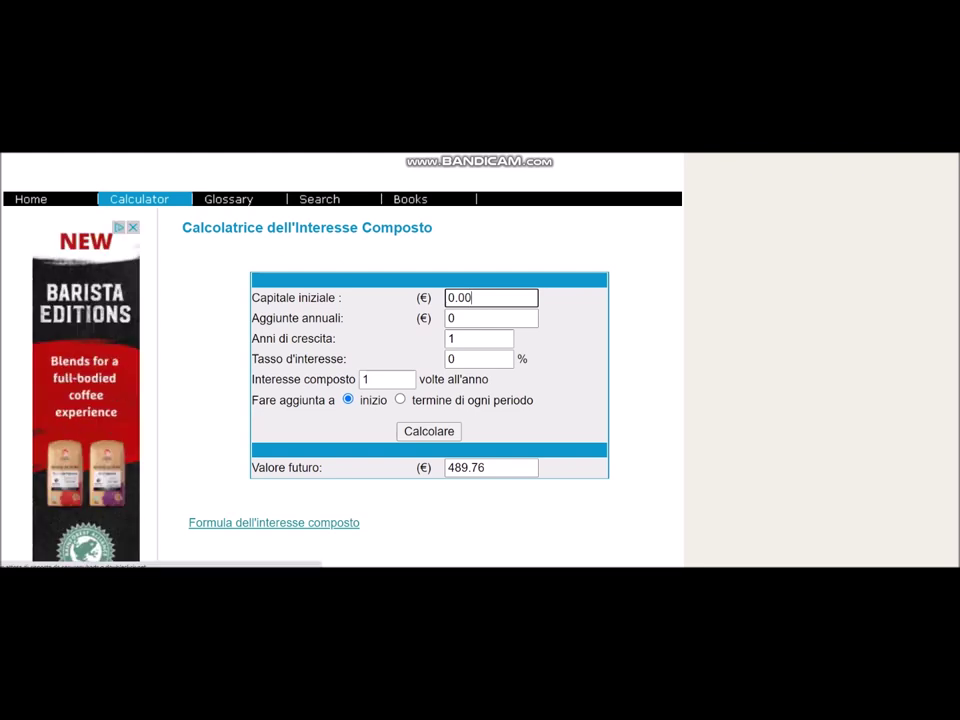
- Reopen Calcolatrice, multiply 74,8 by 500 and clear the display
key("alt+Tab")
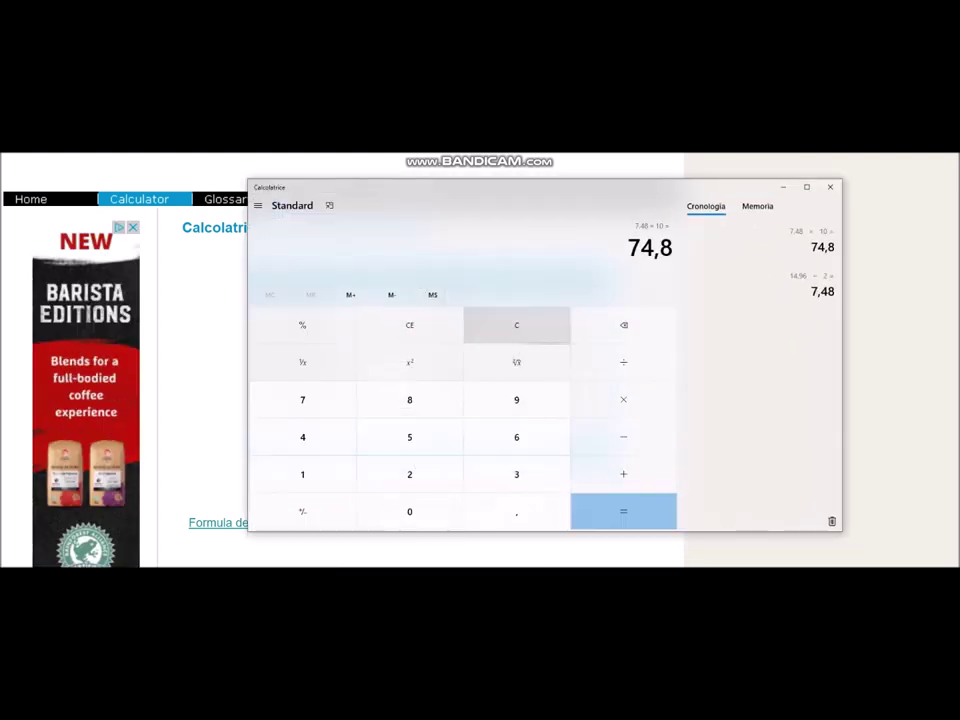
left_click(623, 362)
left_click(409, 437)
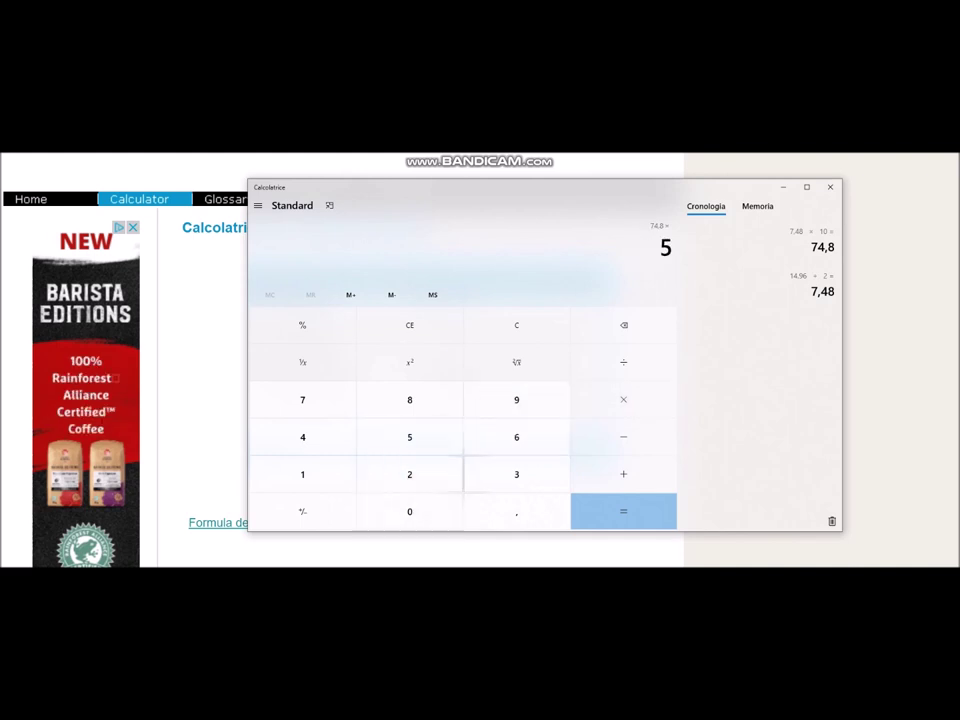
left_click(409, 511)
left_click(409, 511)
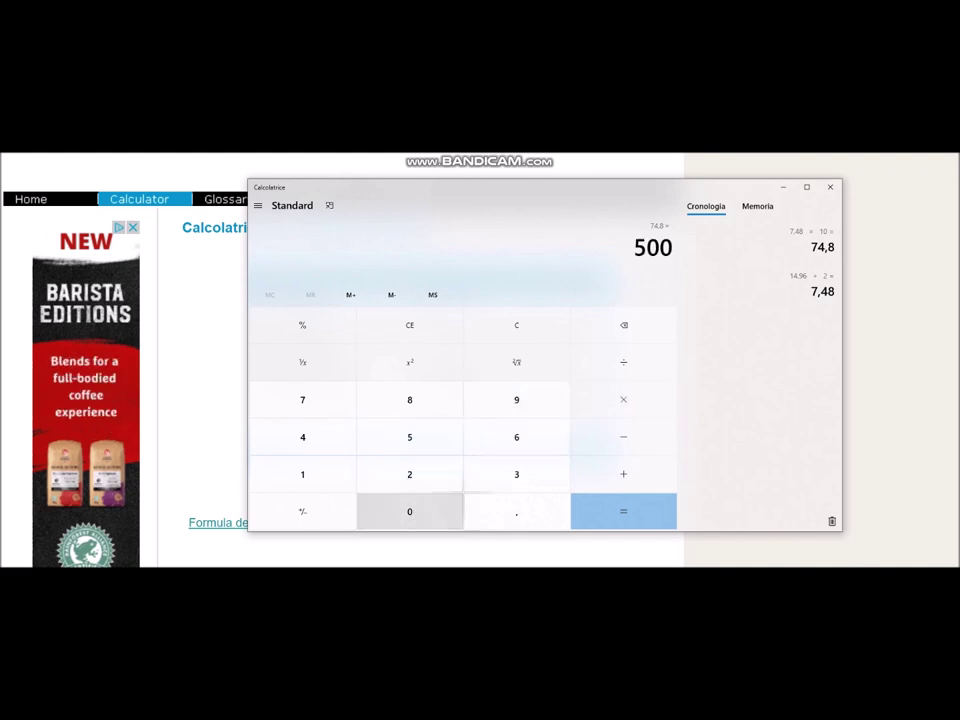
left_click(623, 511)
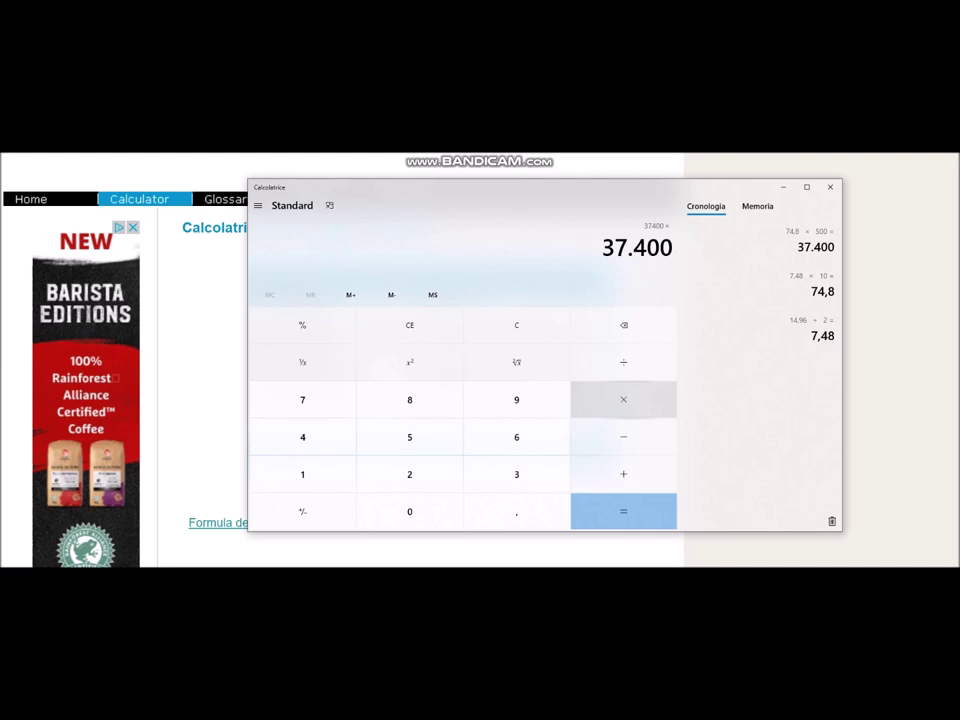
left_click(516, 325)
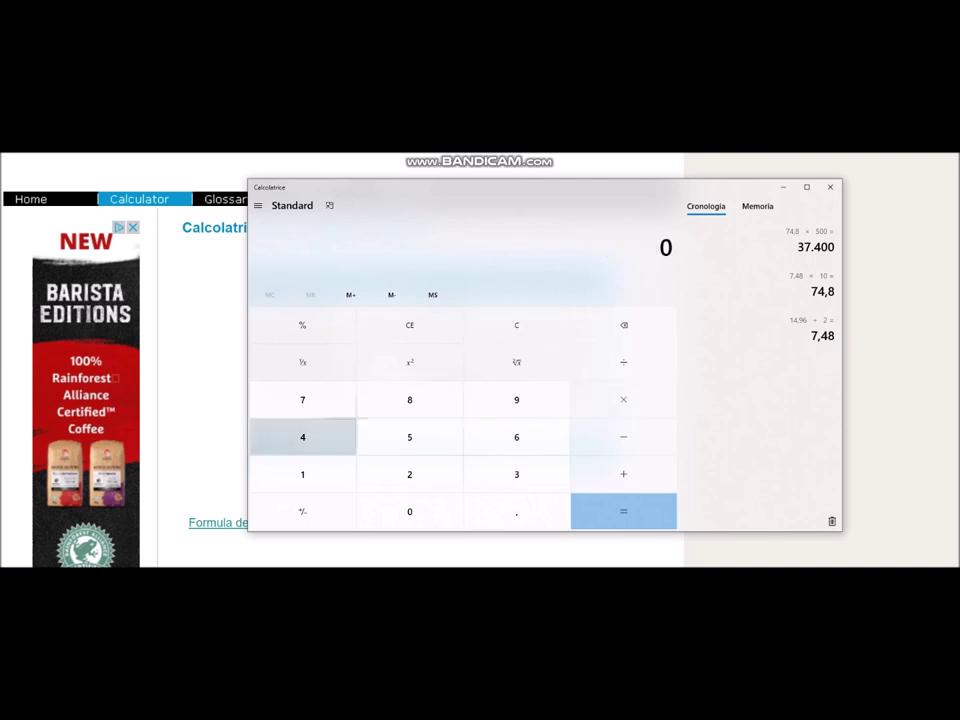
- Enter 74,8 in Calcolatrice and multiply it by 500
left_click(302, 399)
left_click(302, 437)
key("comma")
left_click(409, 399)
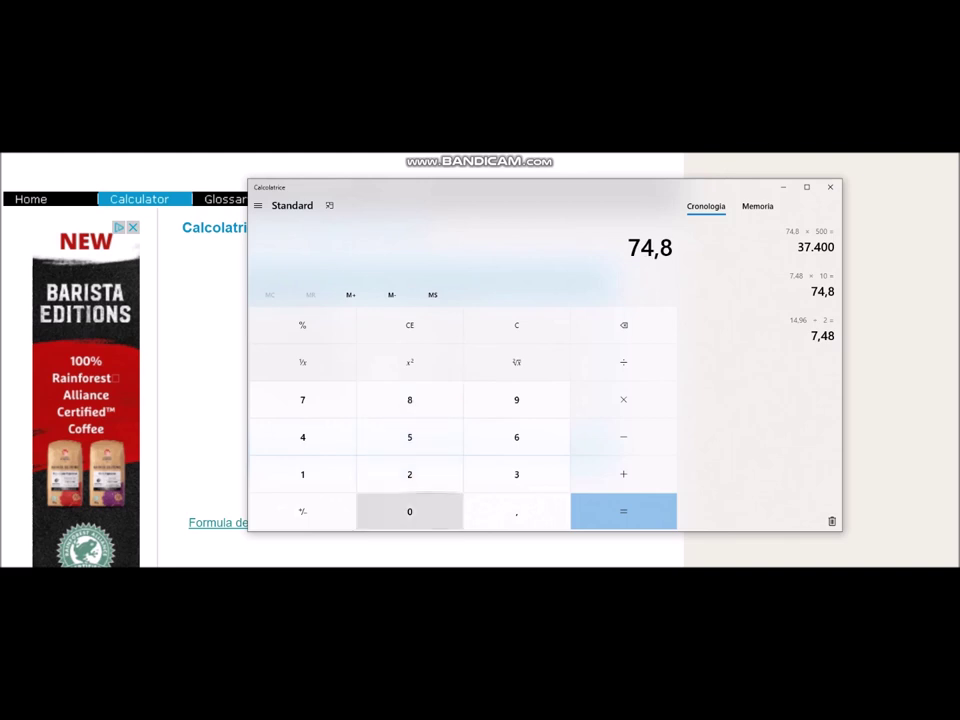
left_click(623, 399)
left_click(409, 437)
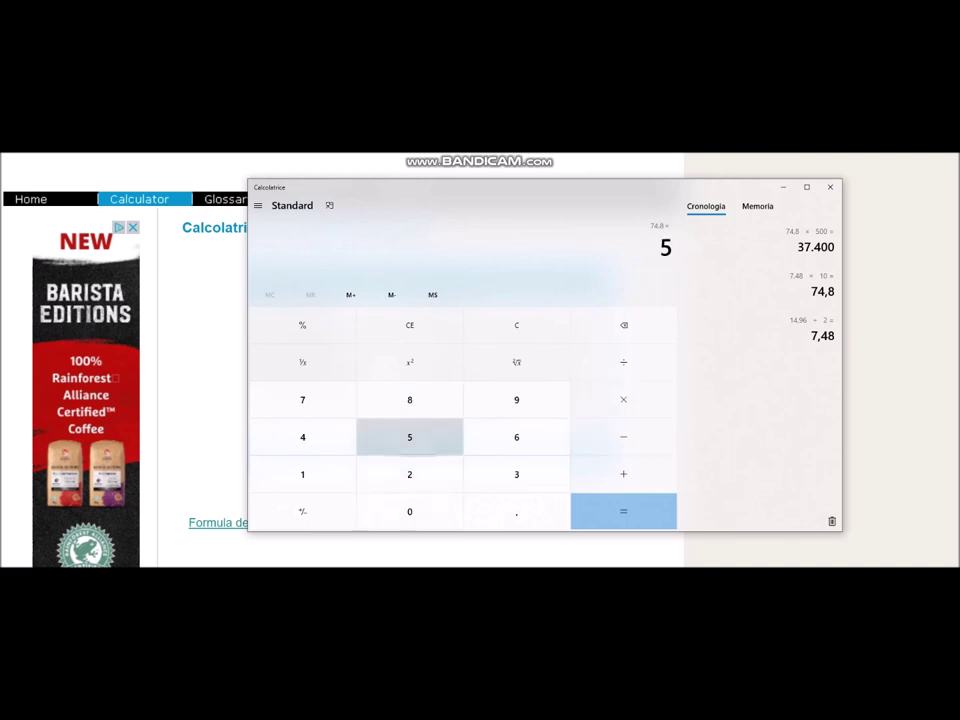
double_click(409, 511)
left_click(623, 511)
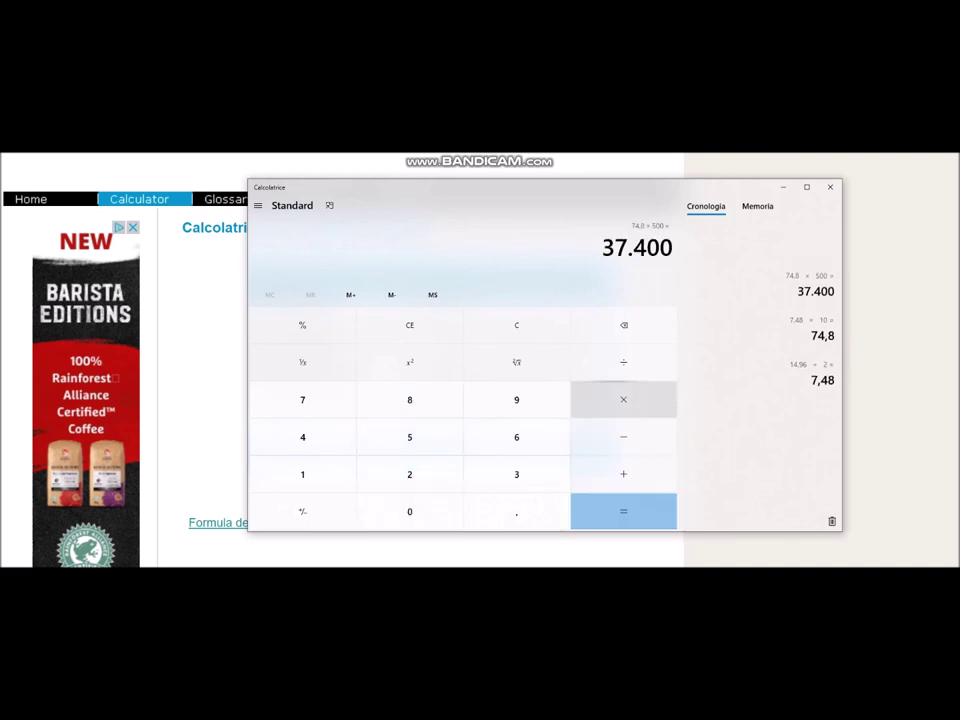
- Divide the product by 100 in Calcolatrice and minimize its window
left_click(623, 362)
left_click(302, 474)
left_click(409, 511)
left_click(409, 511)
left_click(623, 511)
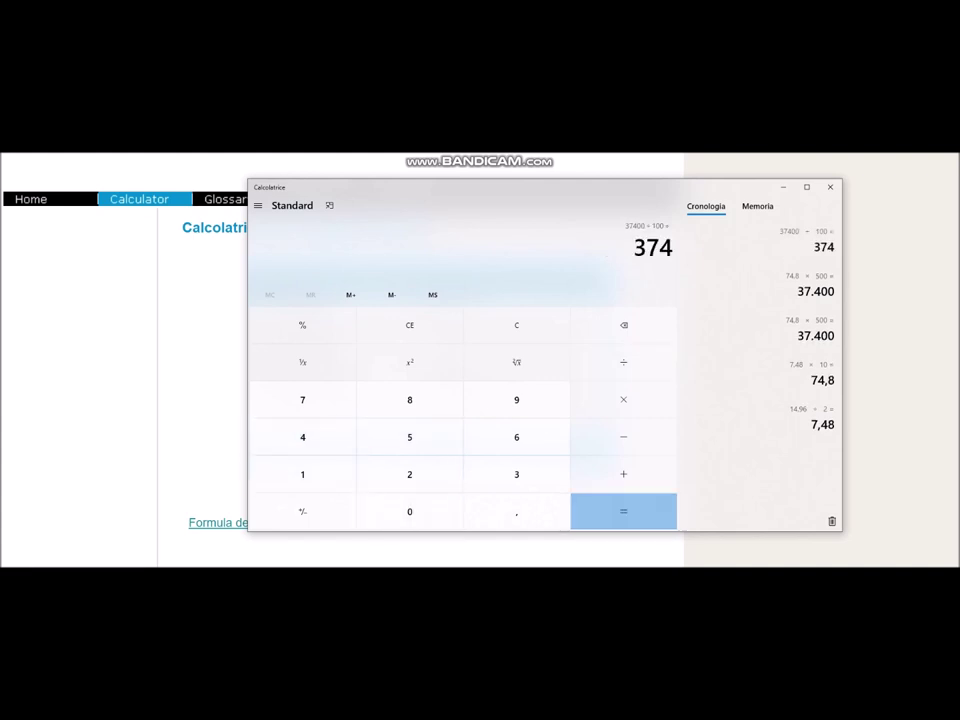
left_click_drag(633, 248, 673, 248)
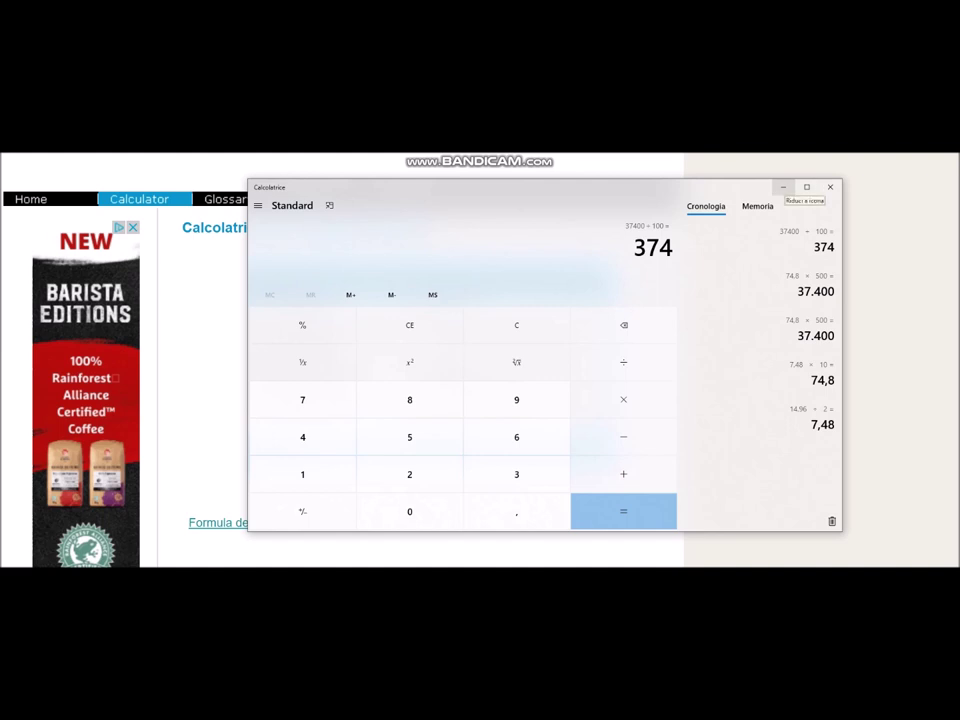
left_click(783, 188)
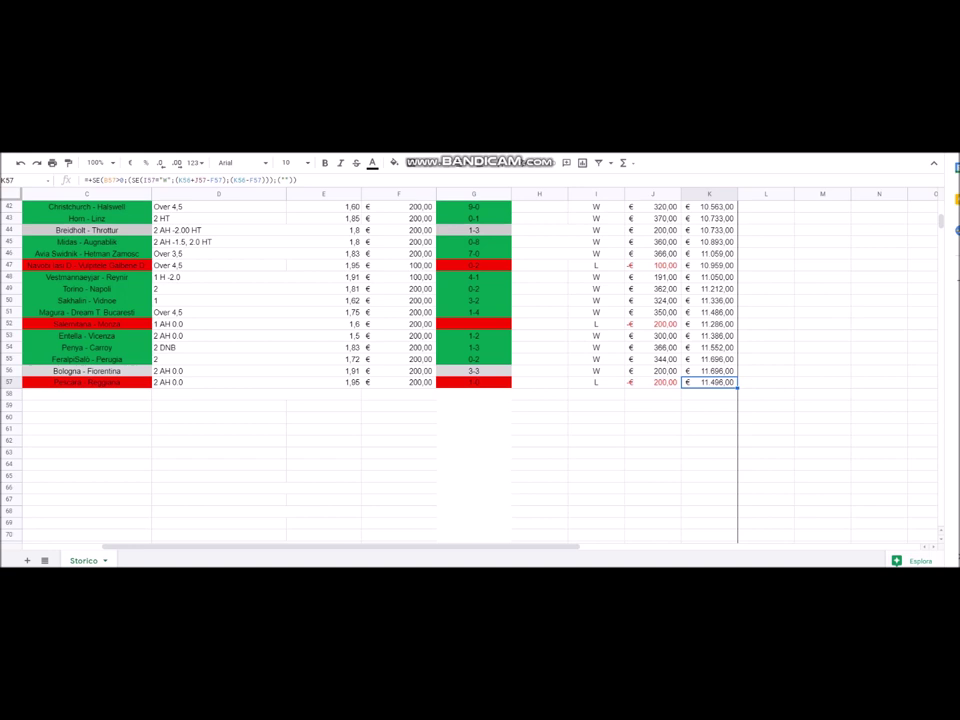
- Switch to the compound interest calculator page and set Capitale iniziale to 500
key("alt+Tab")
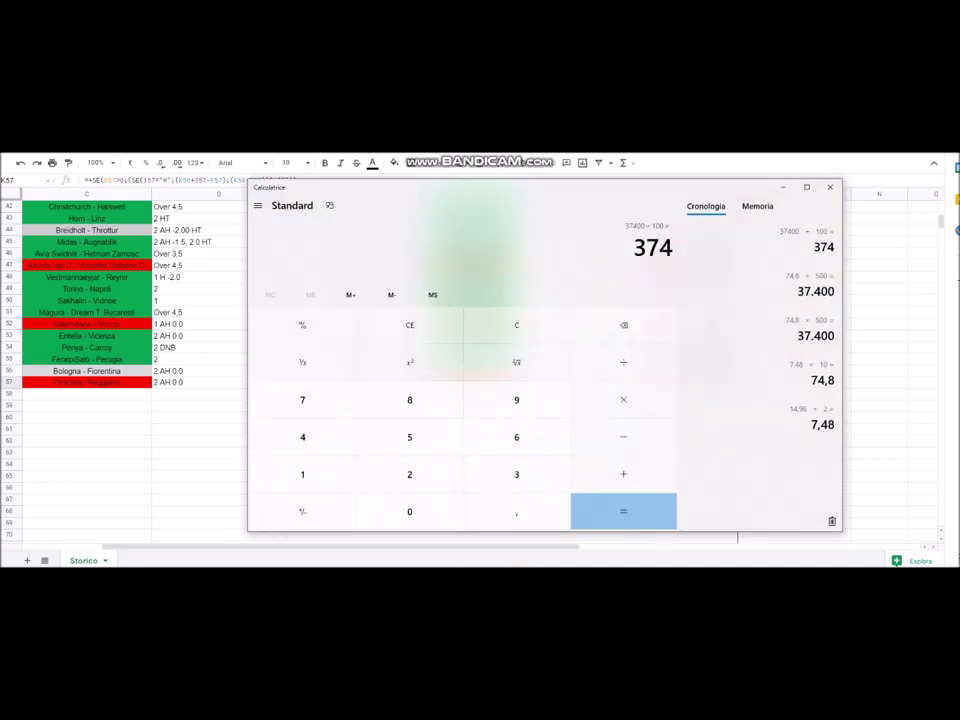
key("alt+Tab")
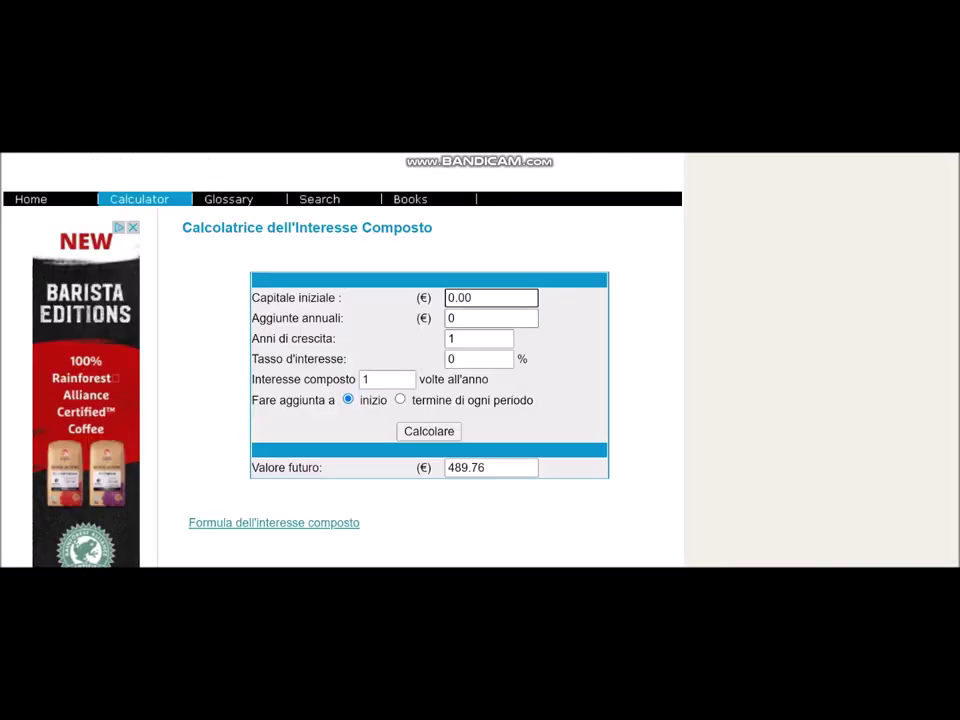
key("BackSpace")
key("BackSpace")
key("BackSpace")
key("BackSpace")
type("500")
- Set Tasso d'interesse to 74.8 percent in the compound interest form
left_click(453, 358)
left_click(456, 338)
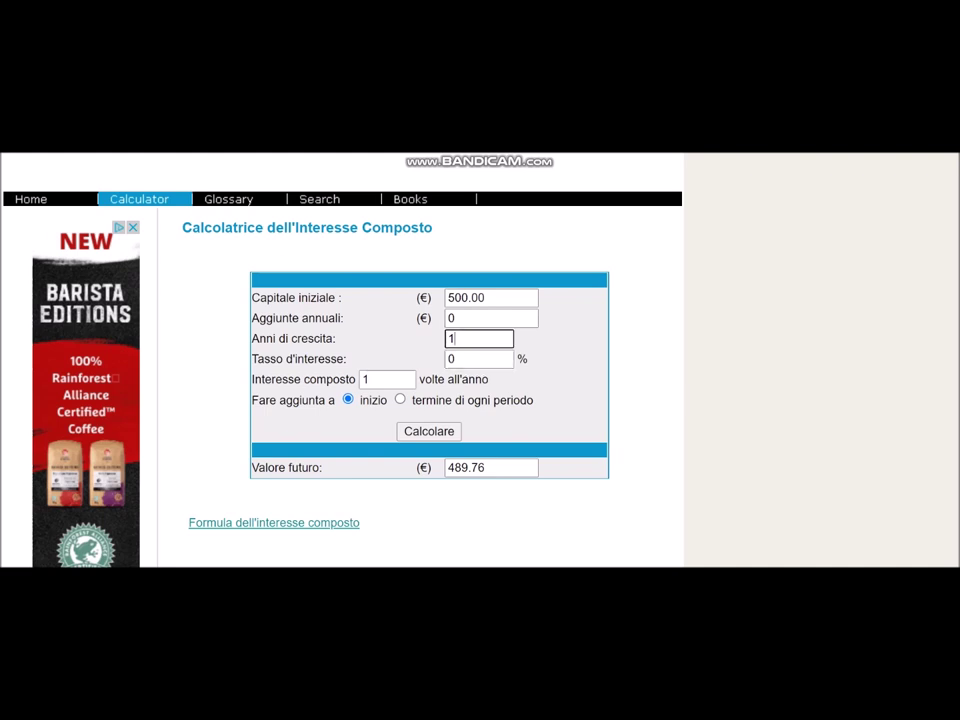
left_click(453, 358)
key("BackSpace")
type("74.80")
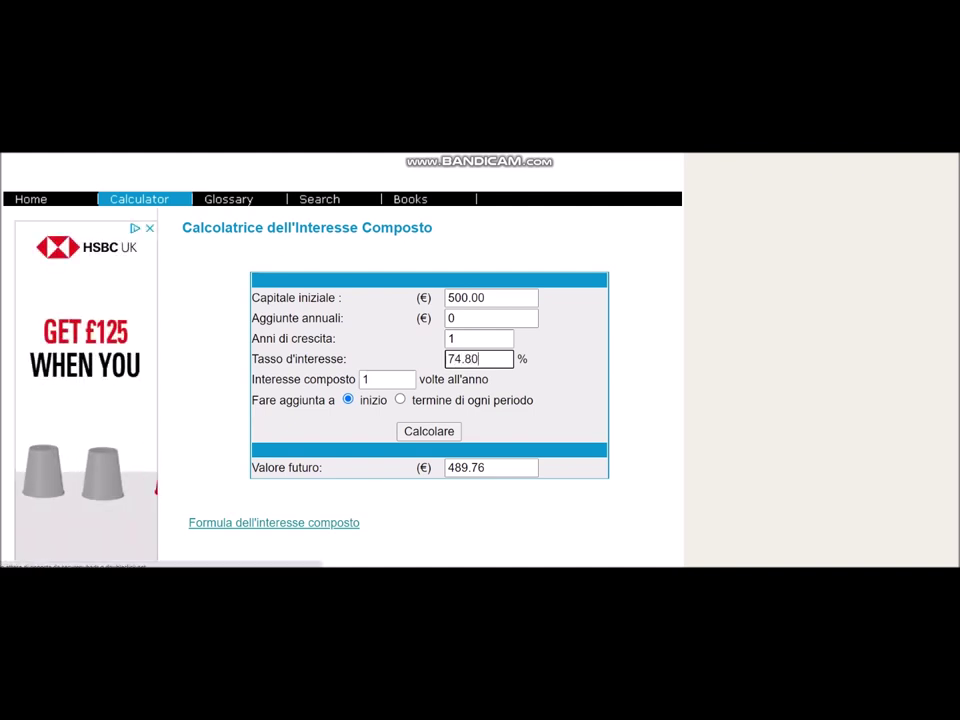
key("BackSpace")
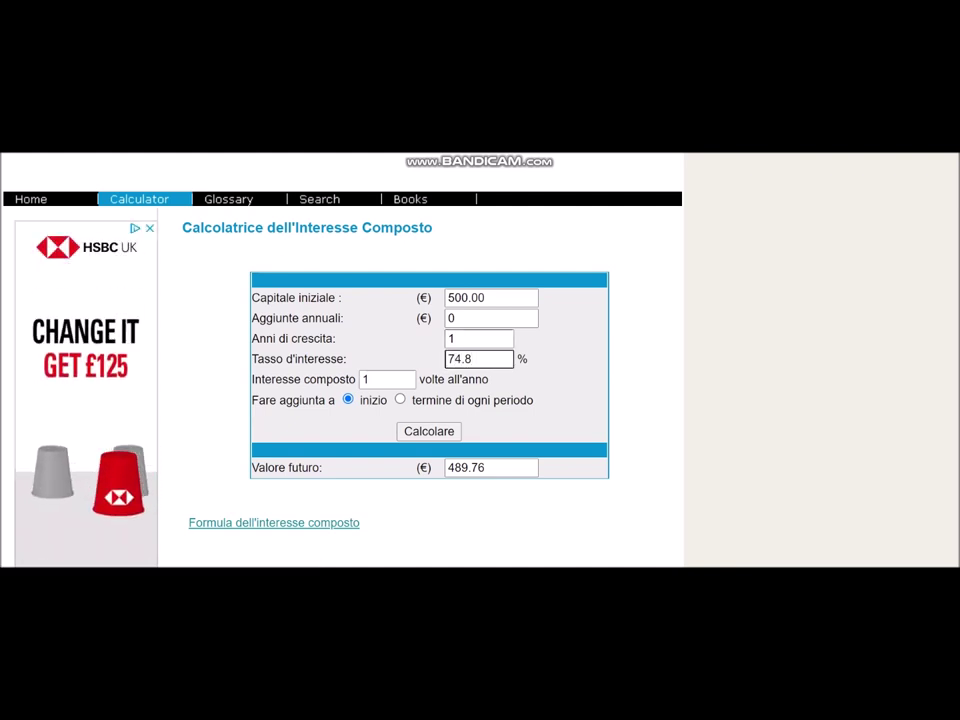
- Set Anni di crescita to 12 and calculate the future value, highlighting the result and the initial capital
left_click(478, 338)
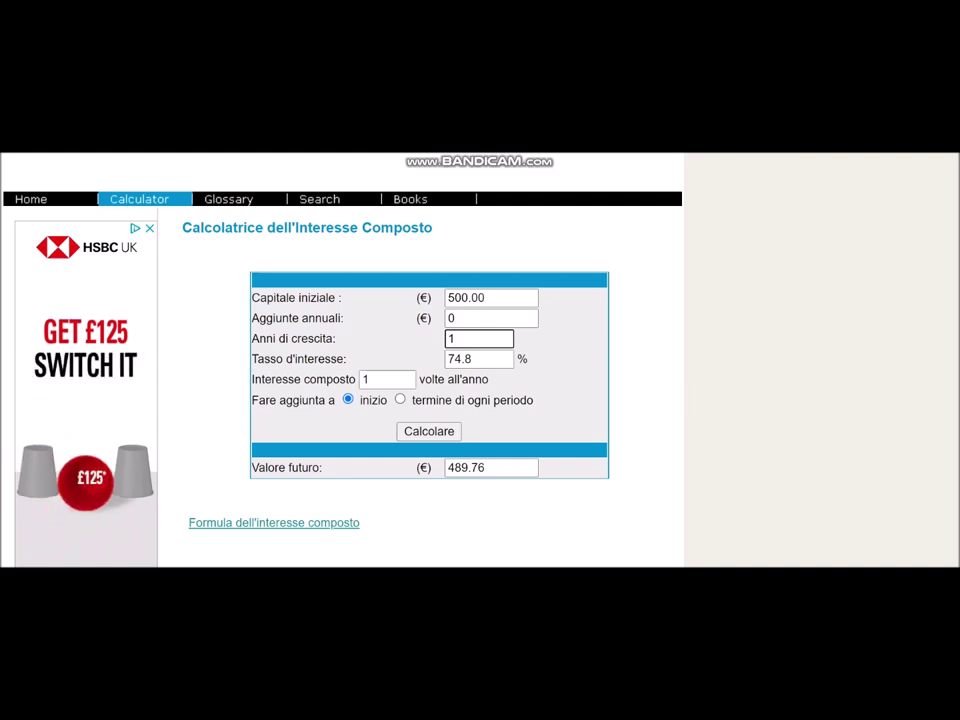
type("2")
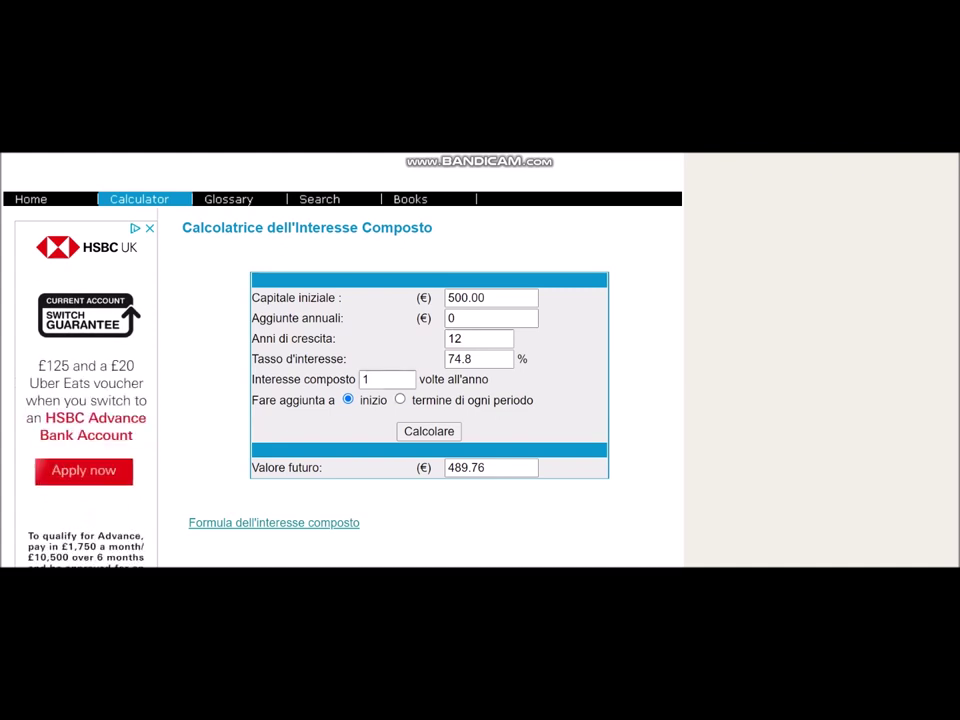
key("Return")
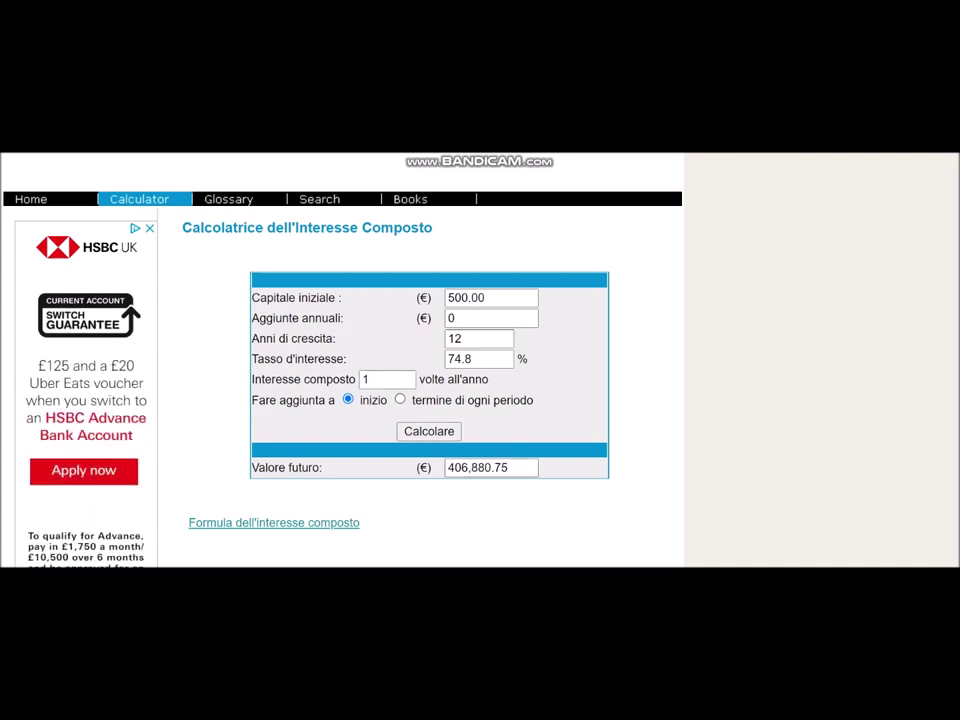
left_click_drag(446, 467, 510, 467)
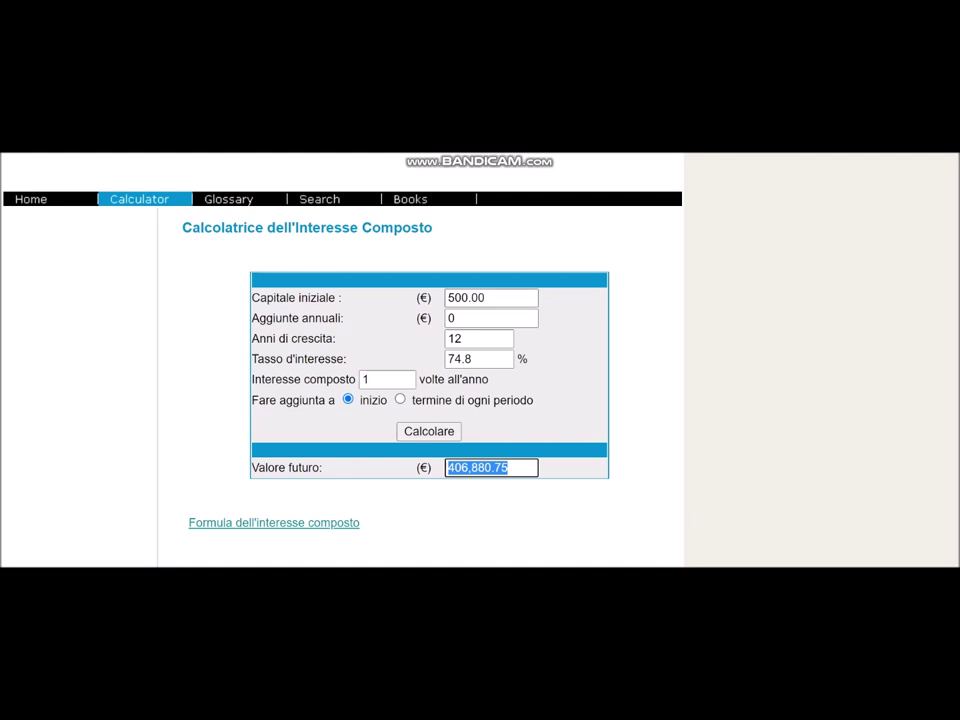
left_click(491, 297)
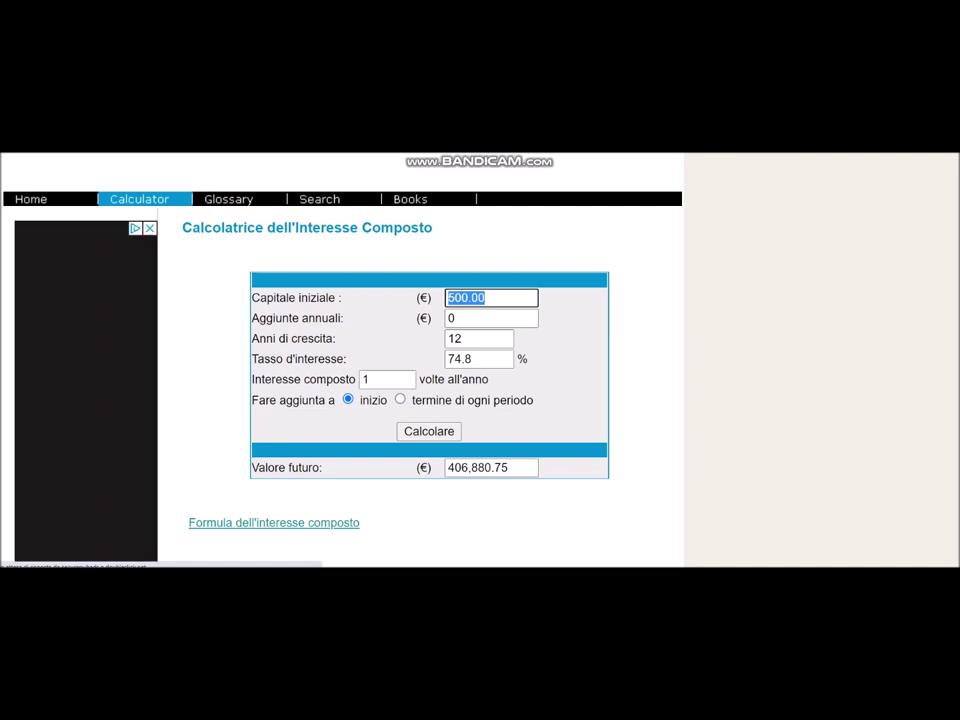
- Highlight the Tasso d'interesse value in the compound interest form, and clear the highlight again
left_click(472, 358)
key("ctrl+a")
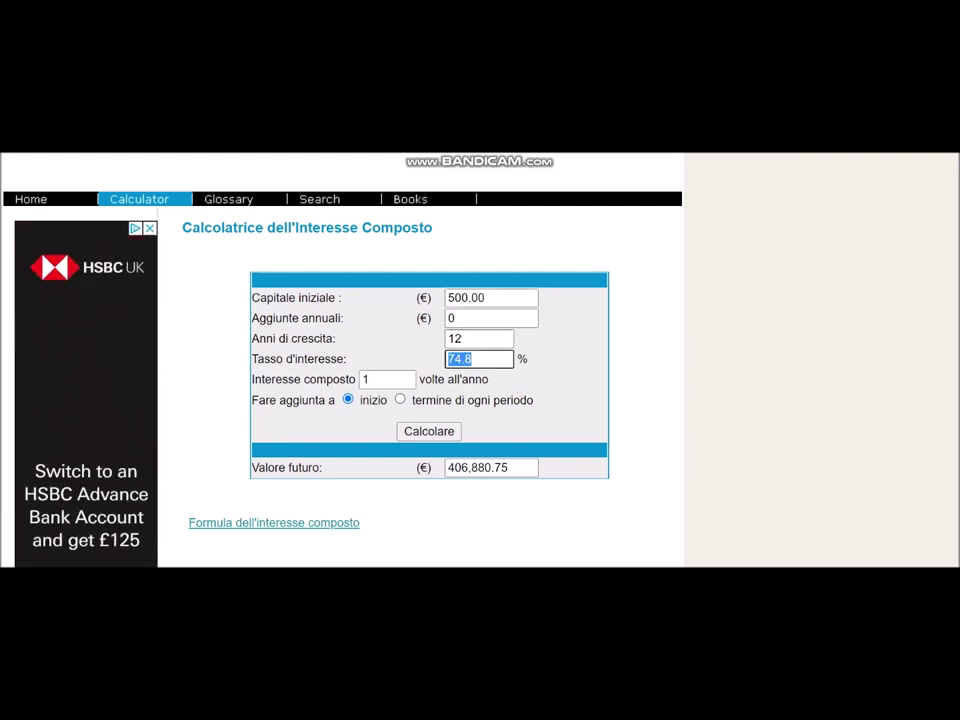
key("Right")
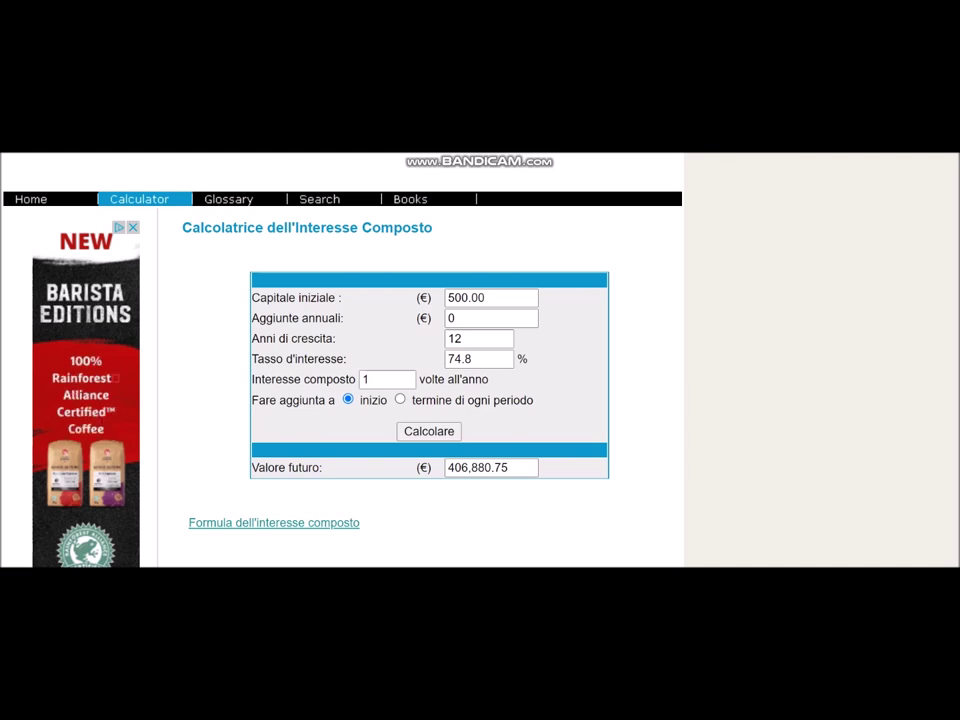
- Switch to Calcolatrice, clear the previous result and add 0,748 to 1
key("alt+Tab")
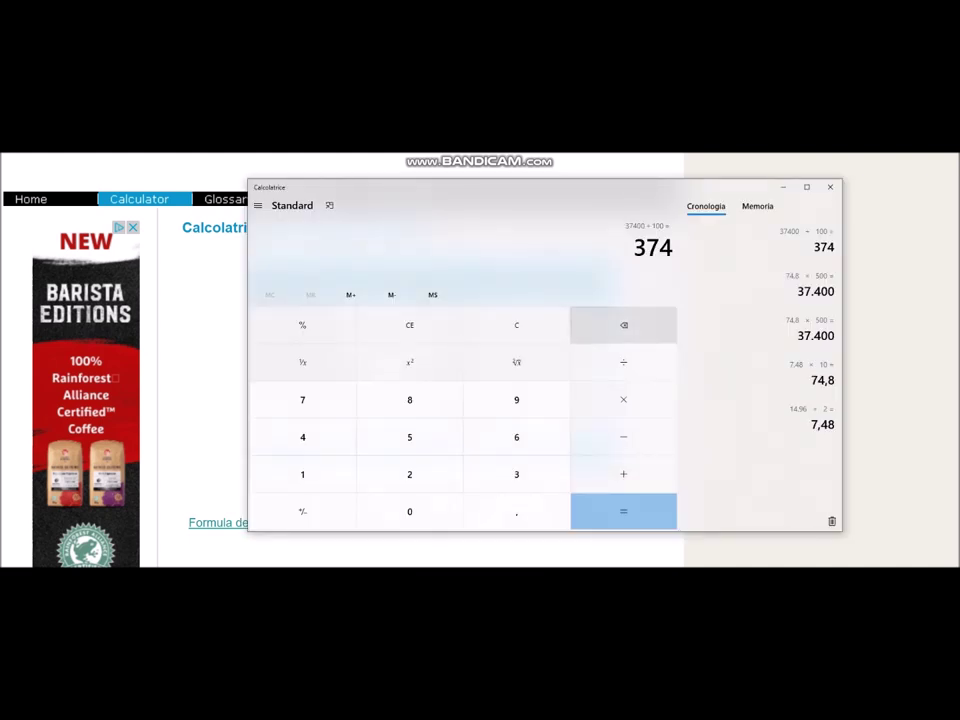
left_click(516, 325)
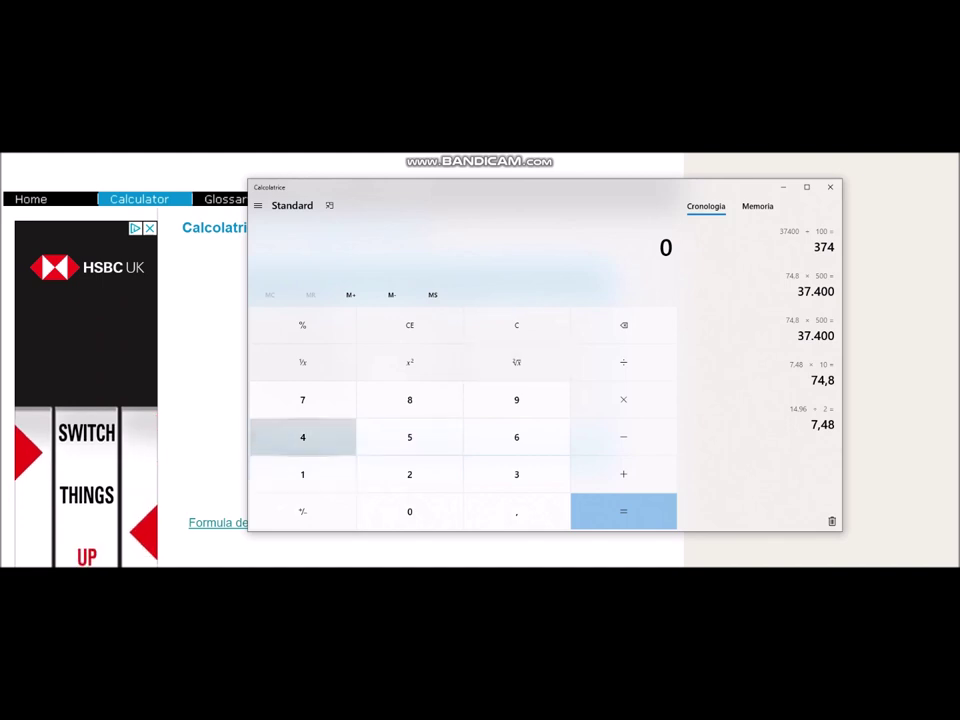
left_click(302, 474)
left_click(623, 474)
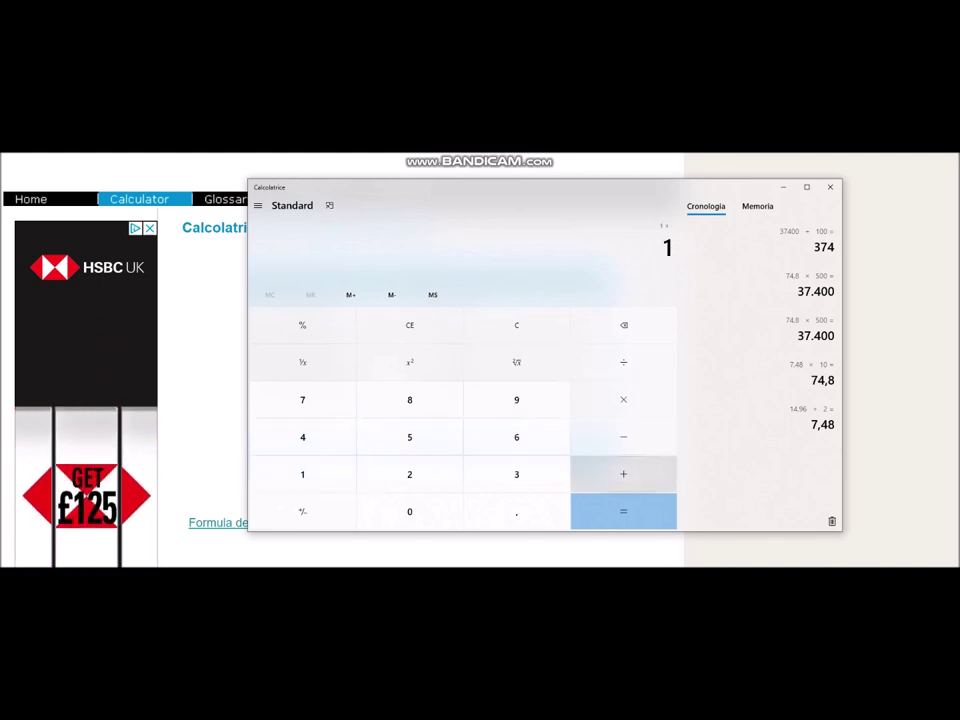
left_click(409, 511)
left_click(516, 511)
left_click(302, 399)
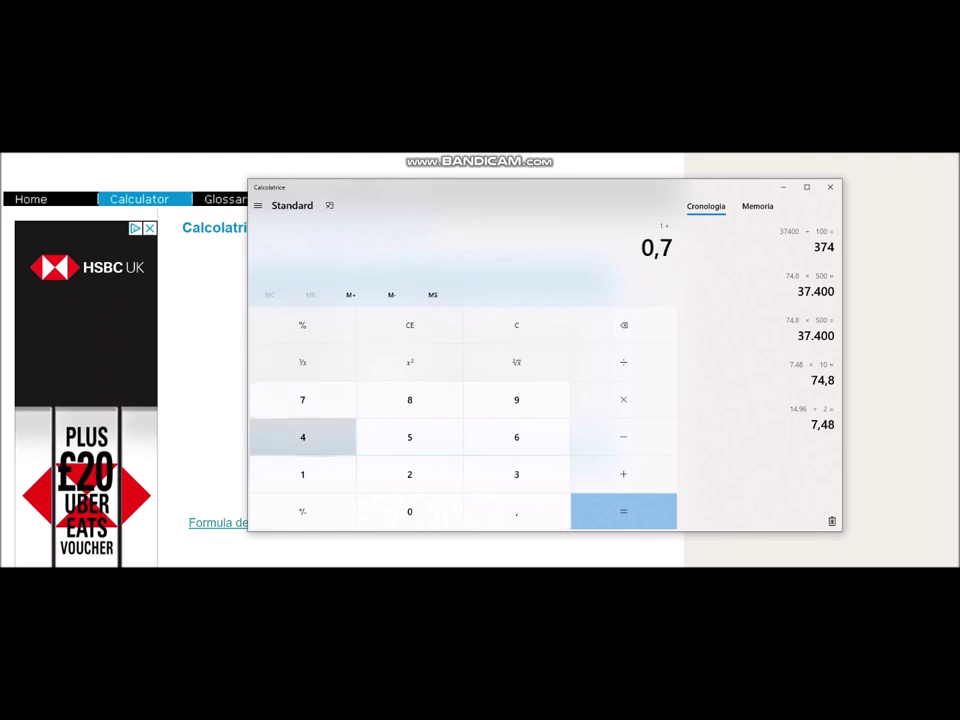
left_click(302, 437)
left_click(409, 399)
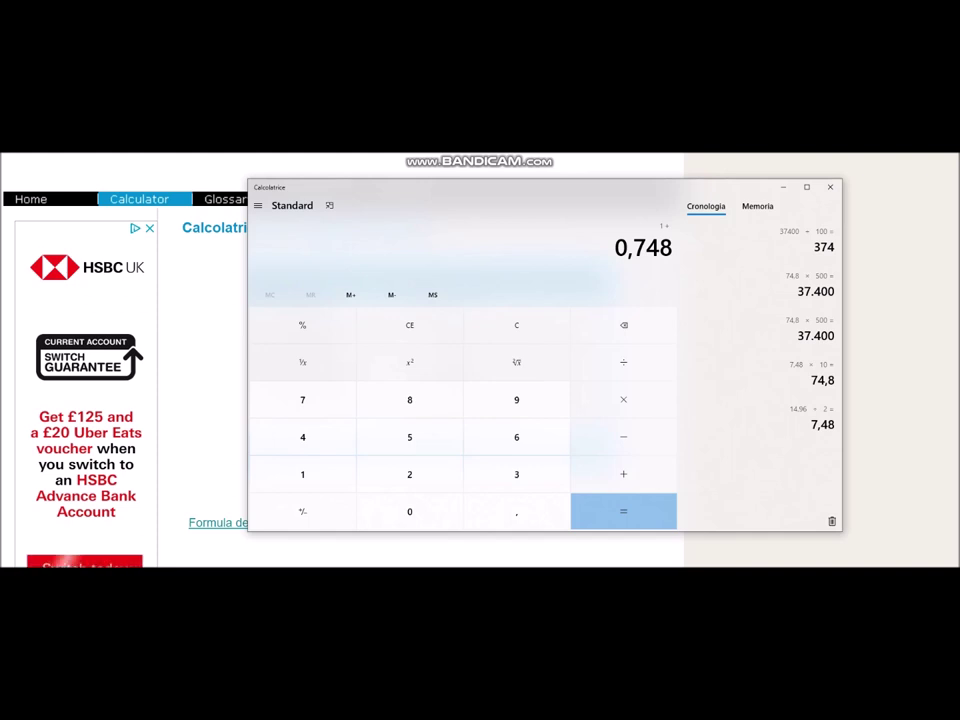
left_click(623, 511)
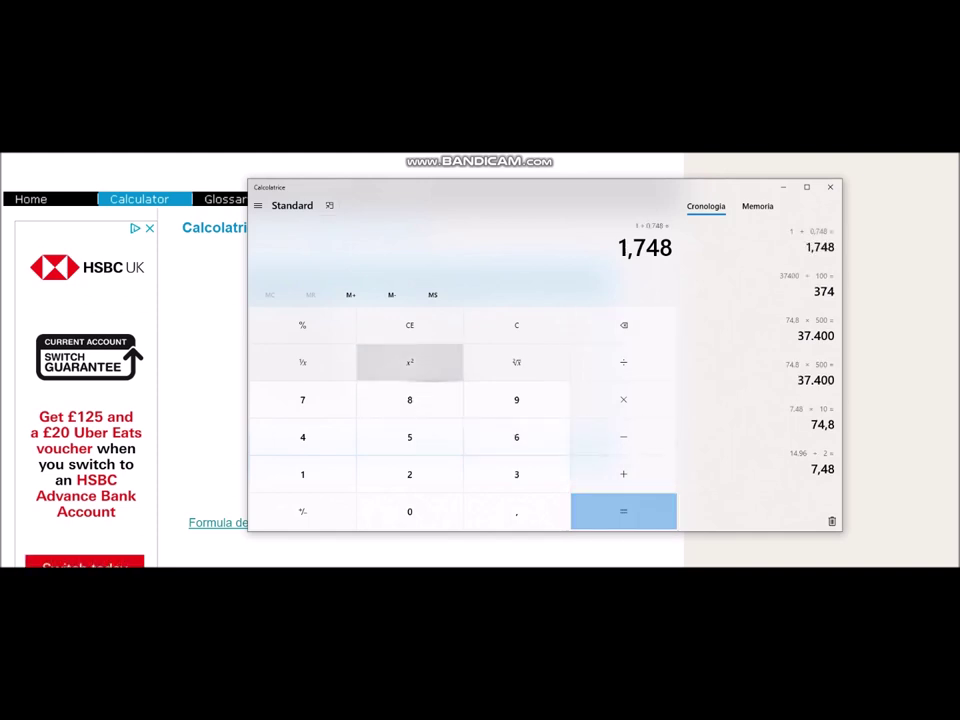
- Change Calcolatrice to Scientifica mode and calculate 1 + 0,748 there
left_click(257, 205)
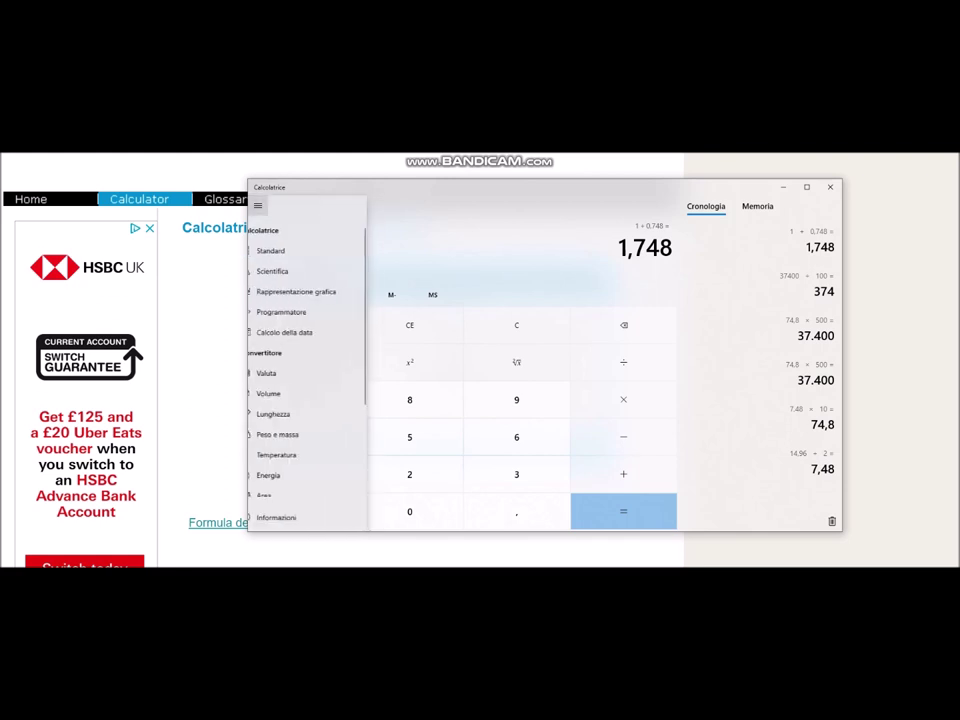
left_click(284, 271)
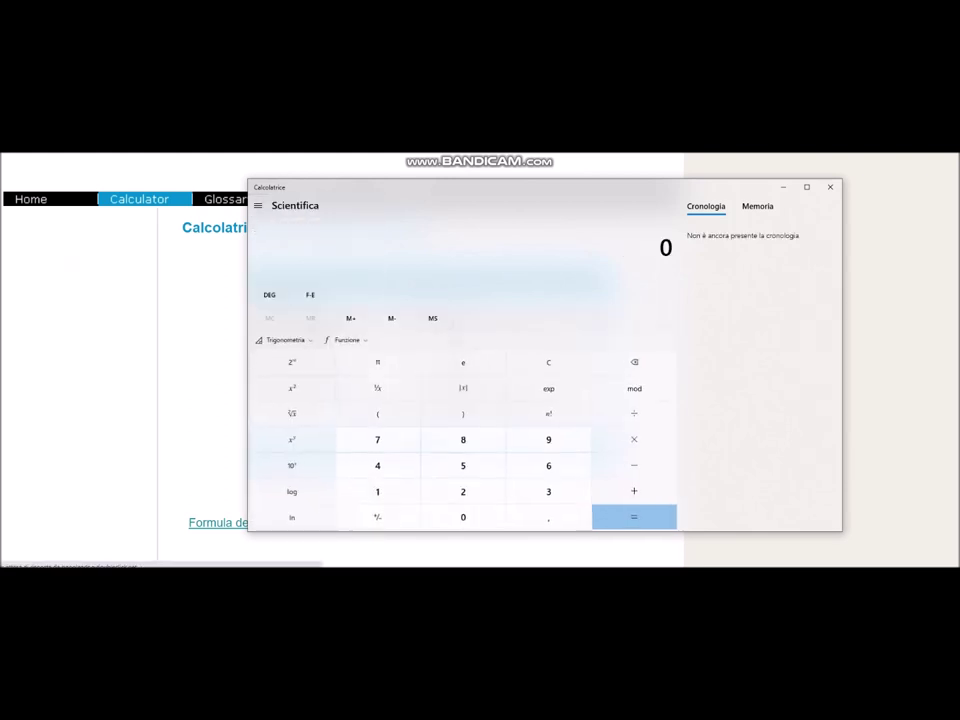
left_click(377, 491)
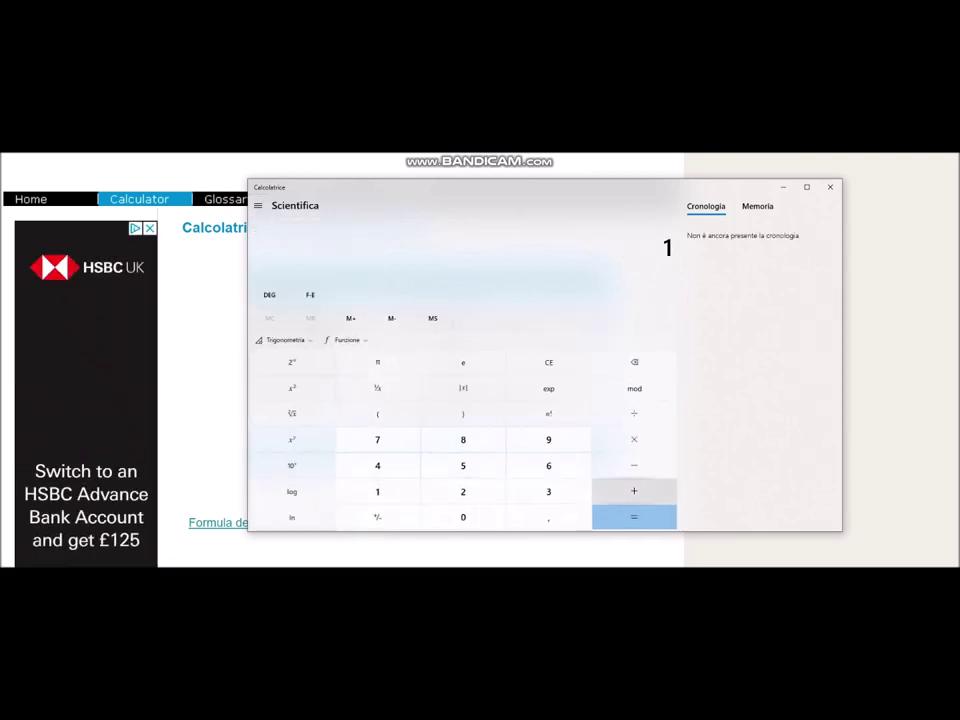
key("BackSpace")
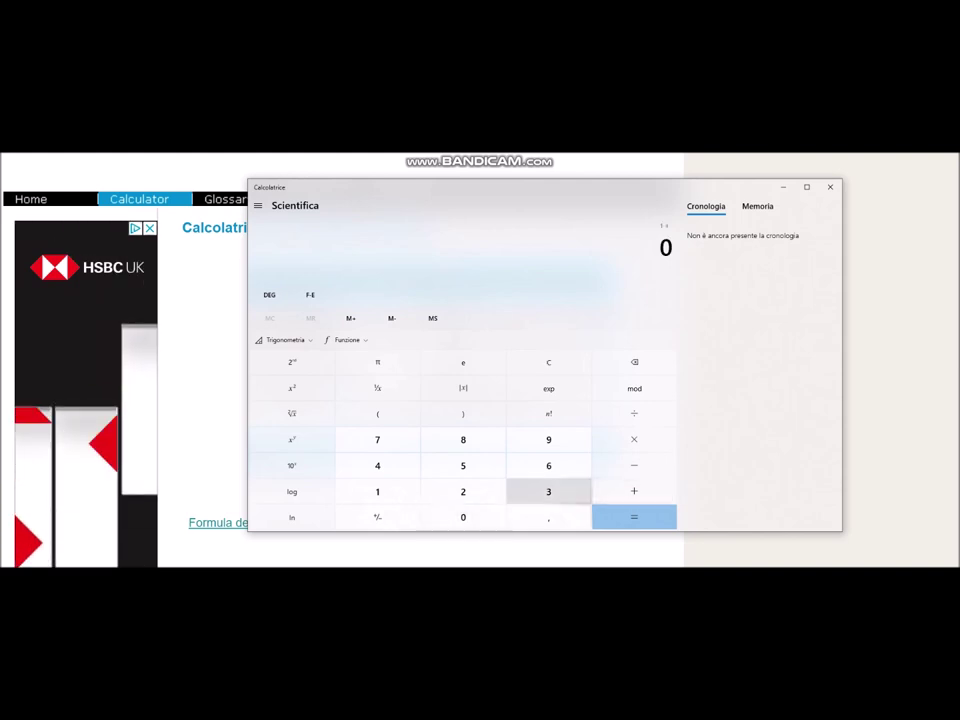
left_click(548, 517)
left_click(377, 439)
left_click(377, 465)
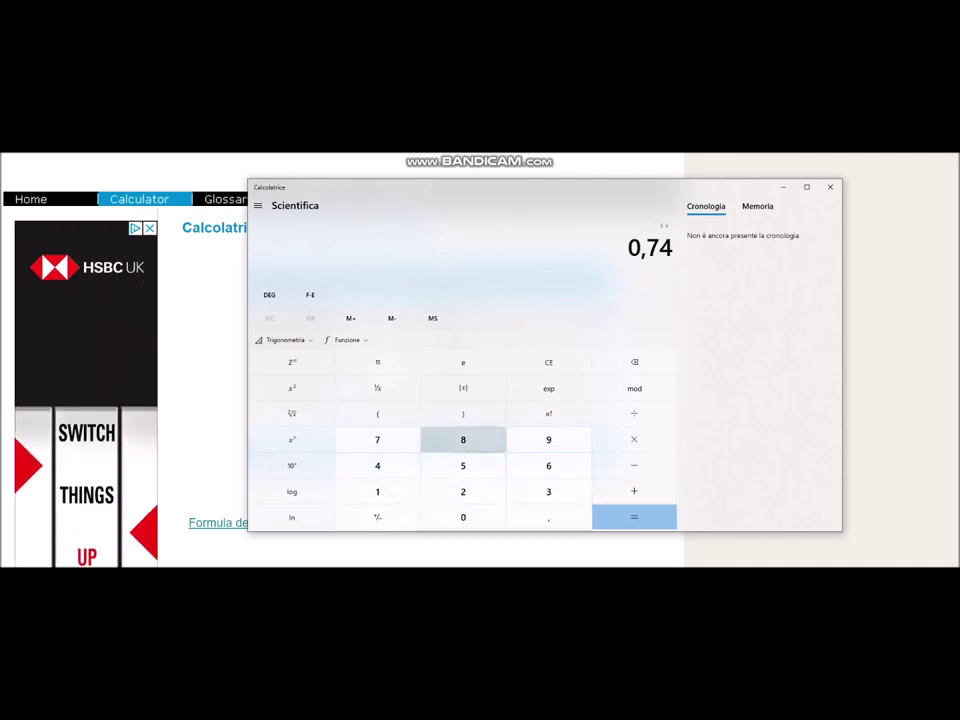
left_click(463, 439)
key("Return")
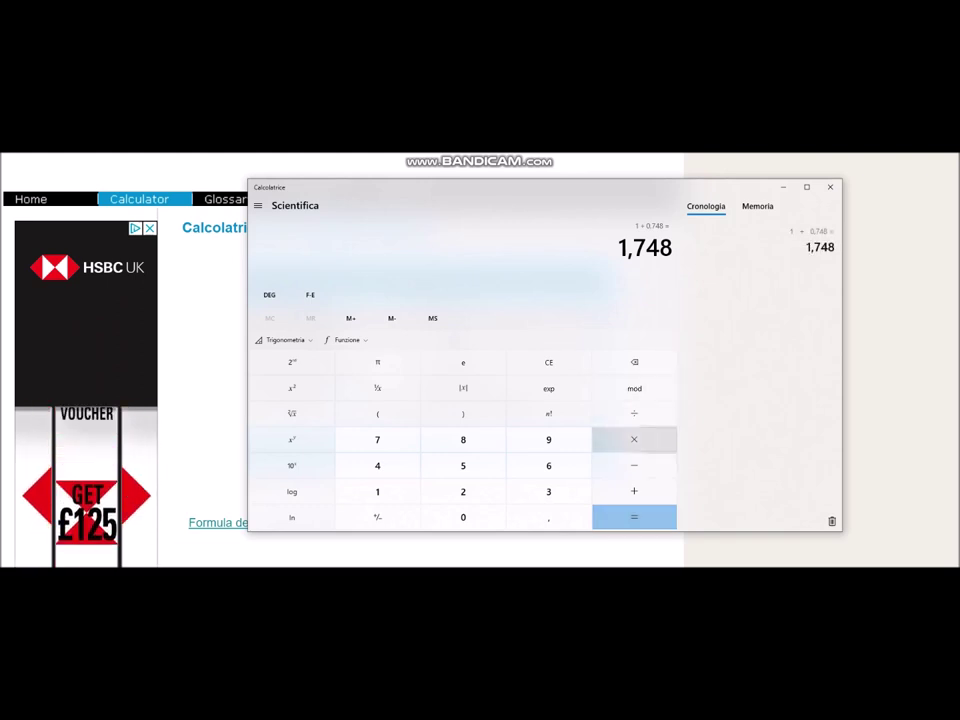
- Raise the sum to the power of 12 and multiply it by 500, returning to the compound interest page
key("Return")
type("^12")
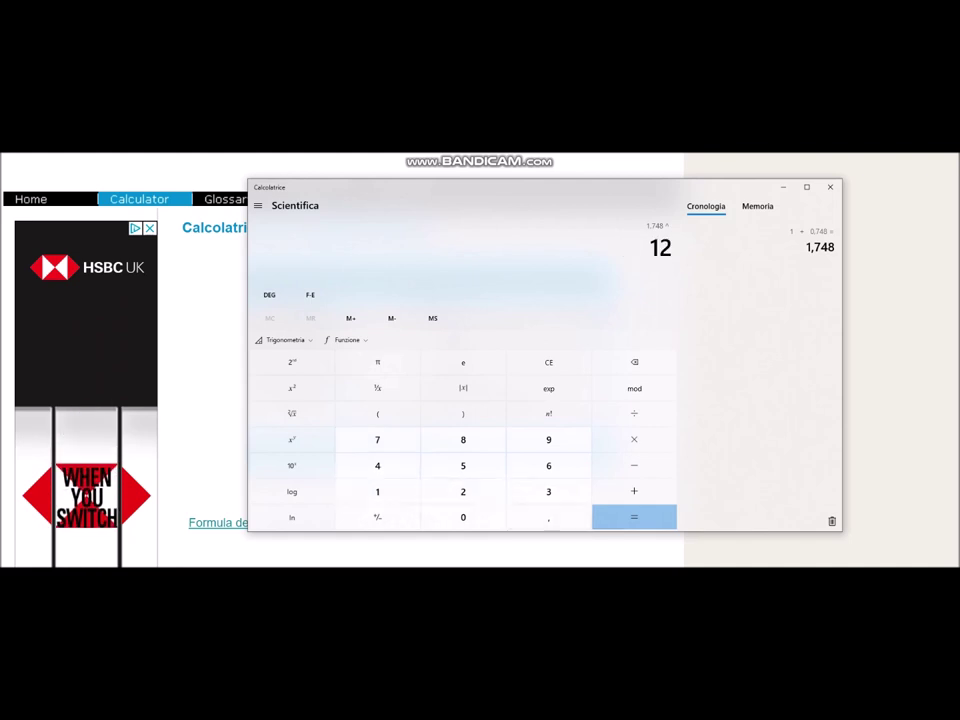
key("Return")
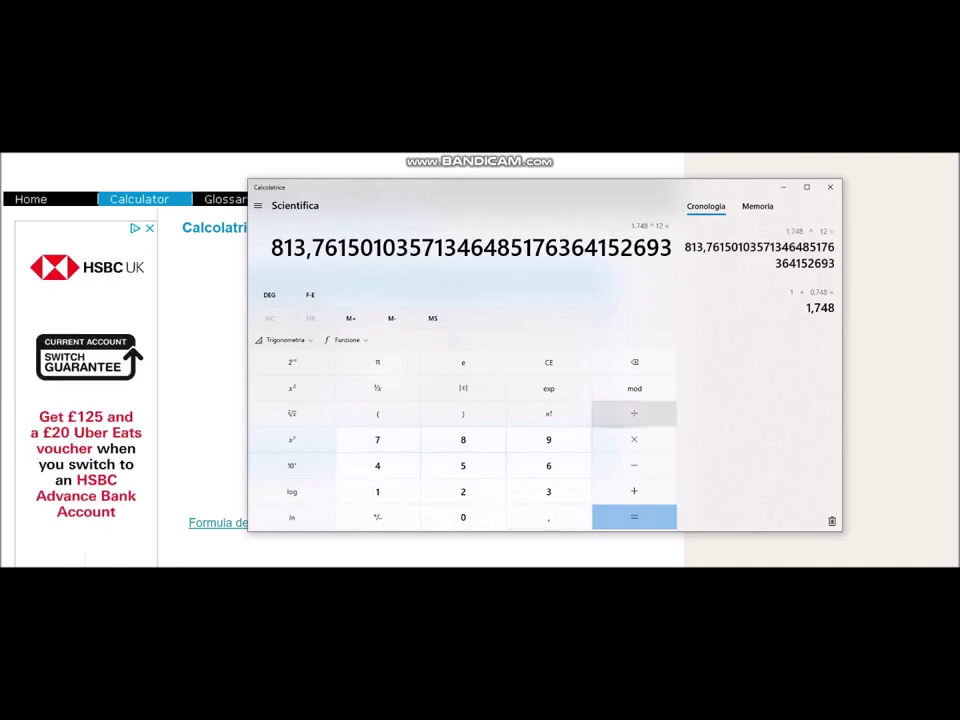
type("500")
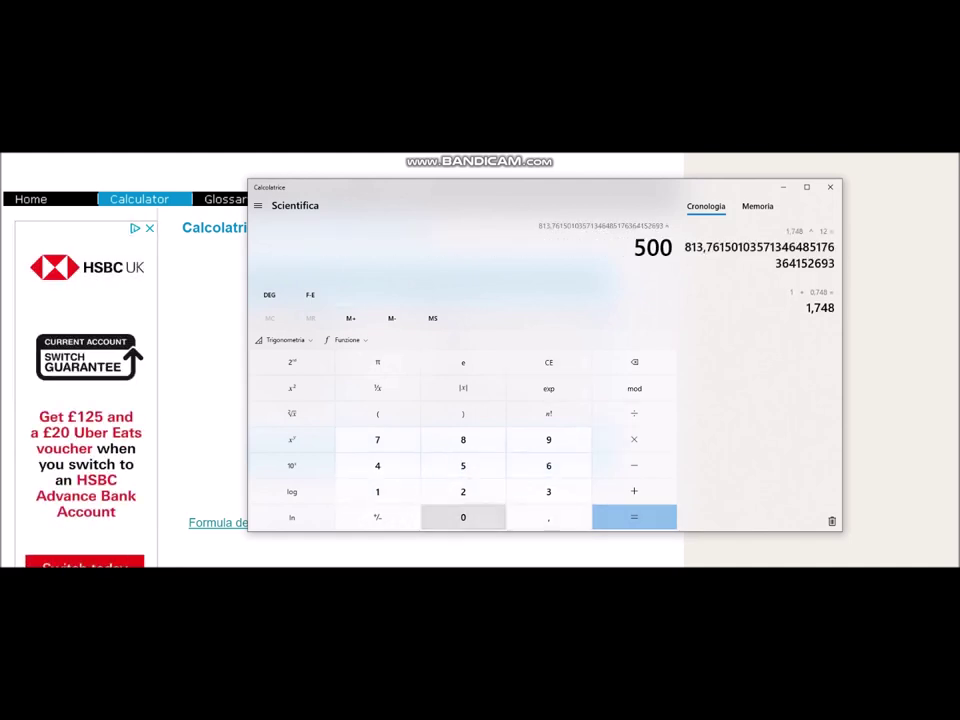
key("Return")
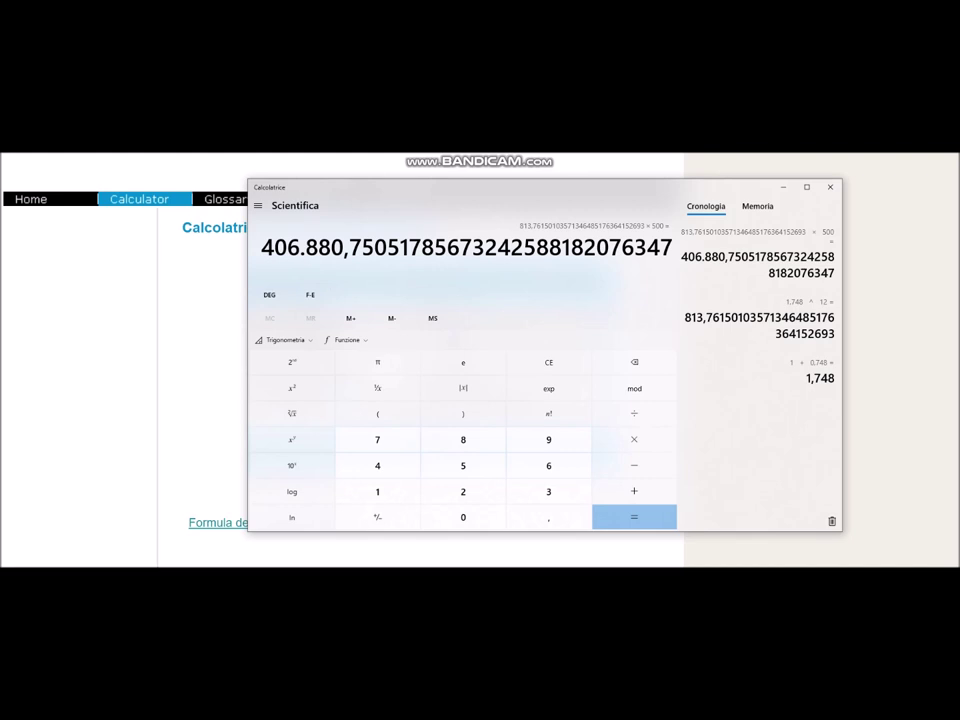
key("alt+F4")
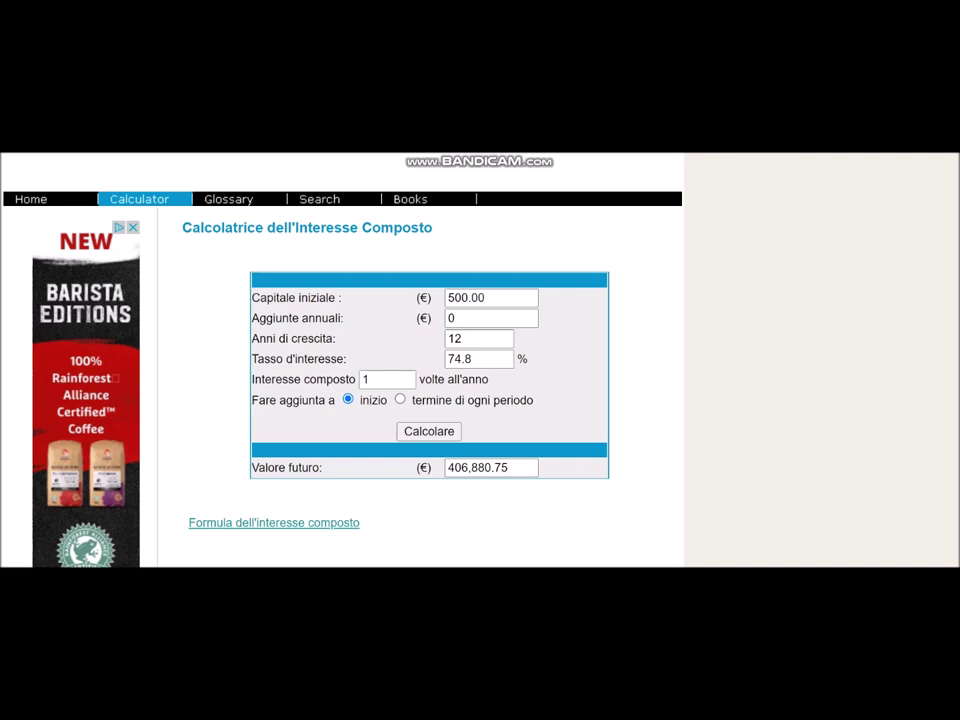
- Bring Calcolatrice back, clear the last result and multiply 7,48 by 5
key("alt+Tab")
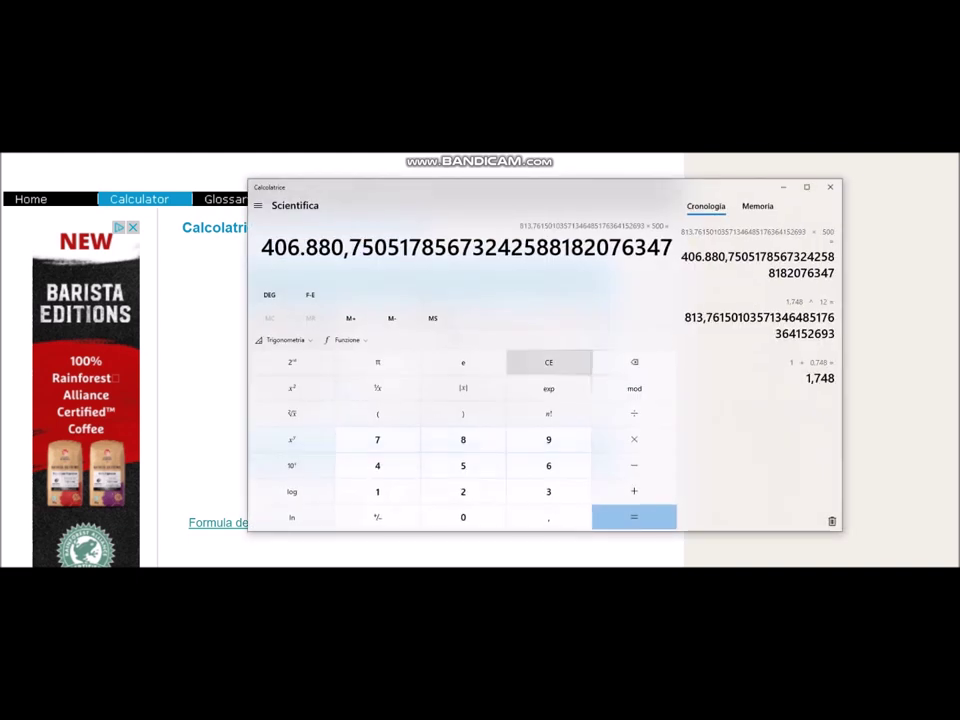
left_click(548, 362)
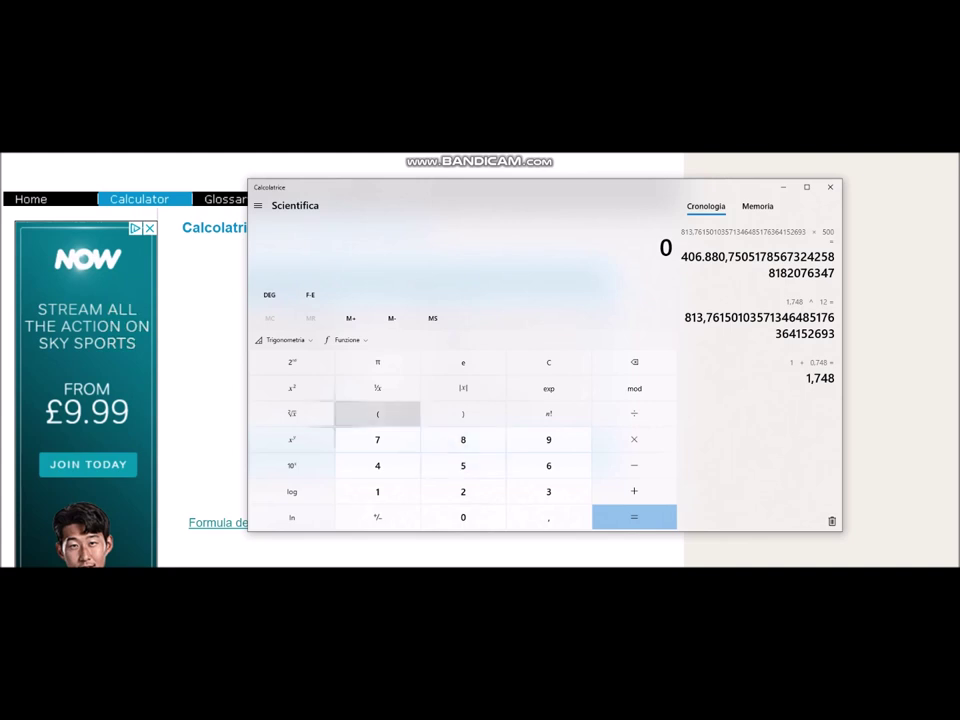
left_click(377, 439)
left_click(548, 517)
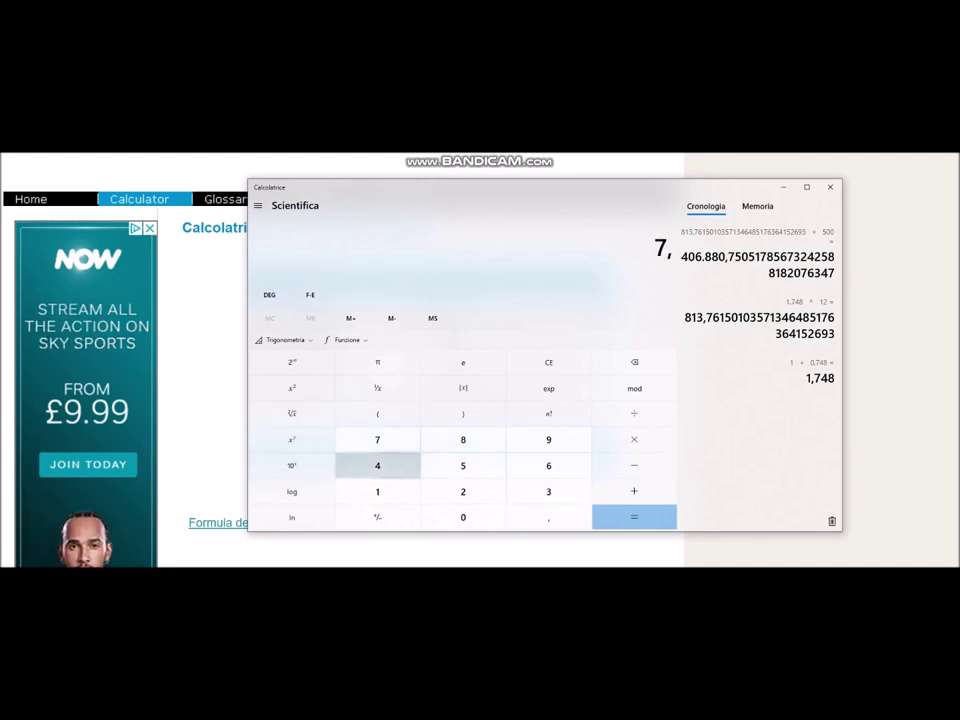
left_click(377, 465)
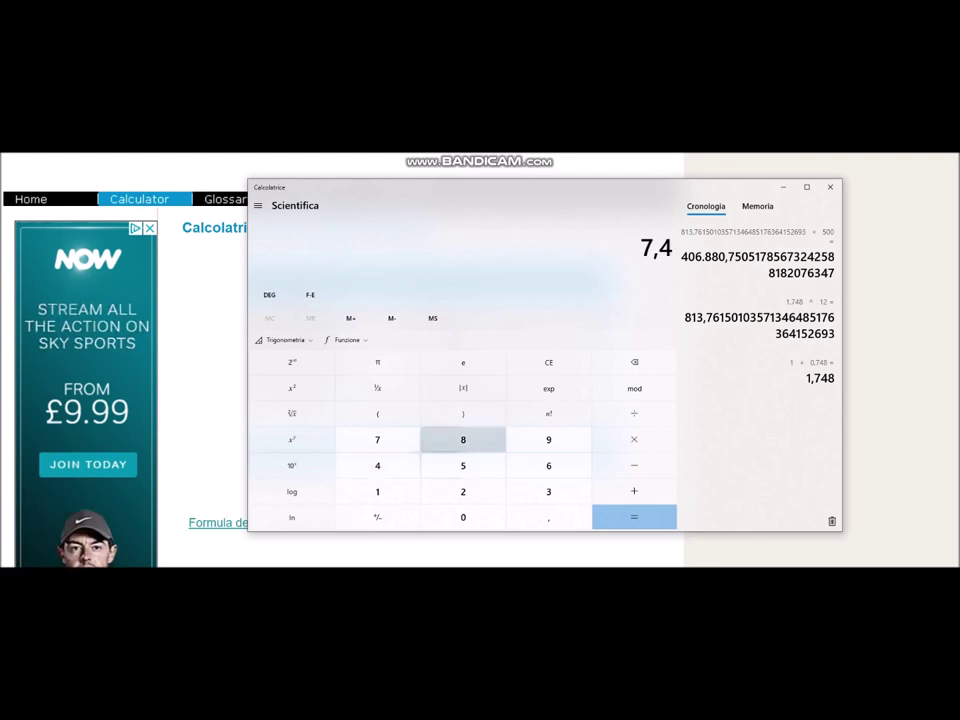
left_click(463, 439)
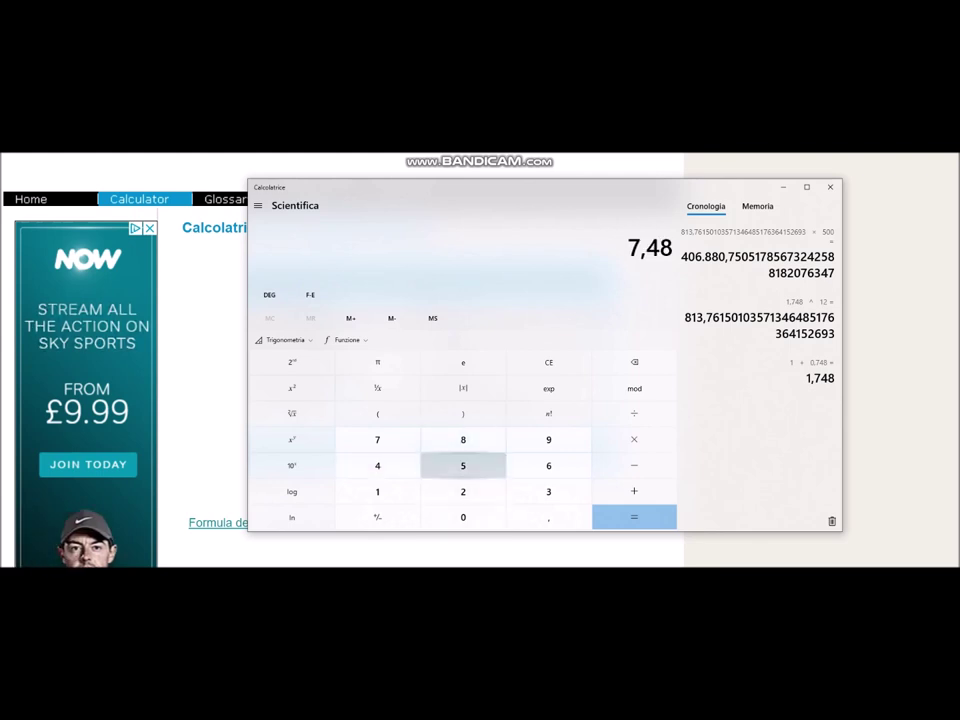
left_click(634, 439)
left_click(463, 465)
left_click(634, 517)
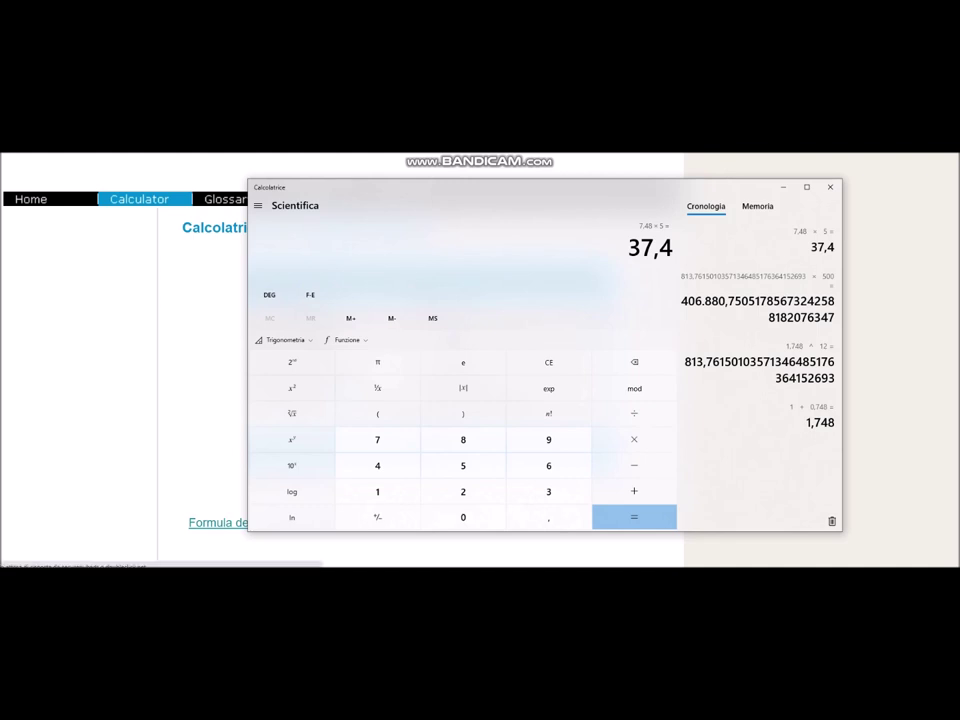
- Multiply the product by 500 and divide the result by 100 in Calcolatrice
left_click(634, 413)
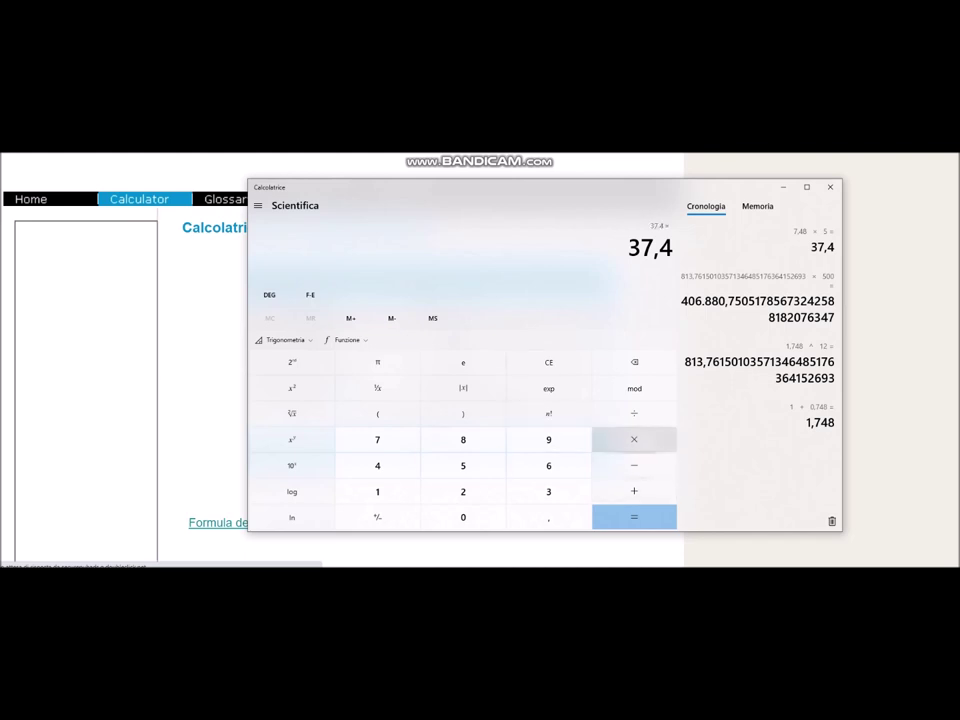
left_click(463, 465)
left_click(463, 517)
left_click(463, 517)
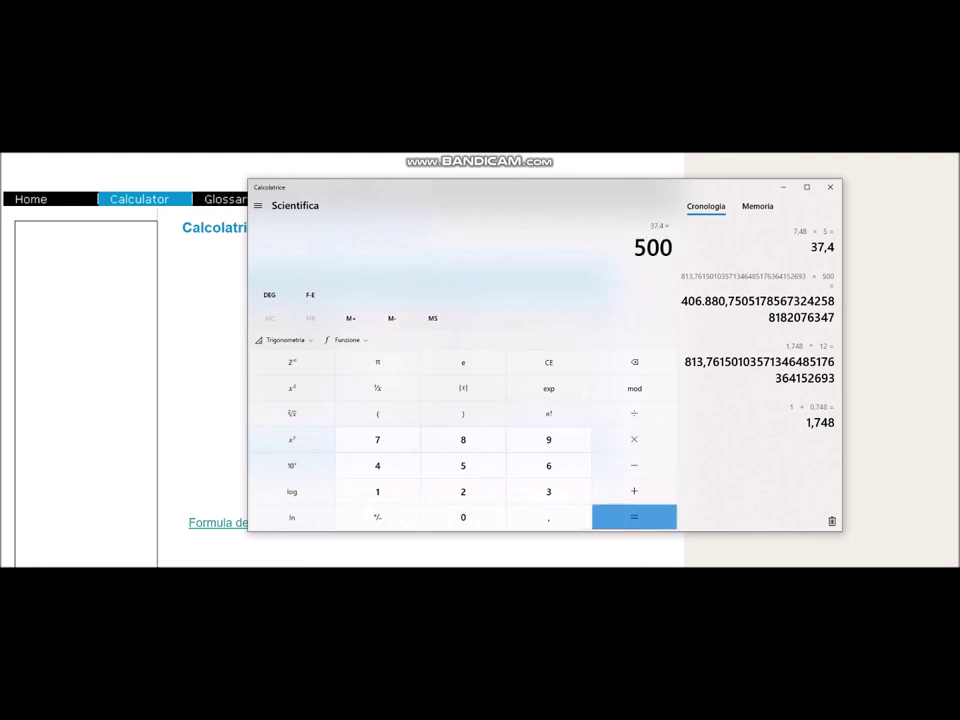
left_click(634, 517)
left_click(634, 413)
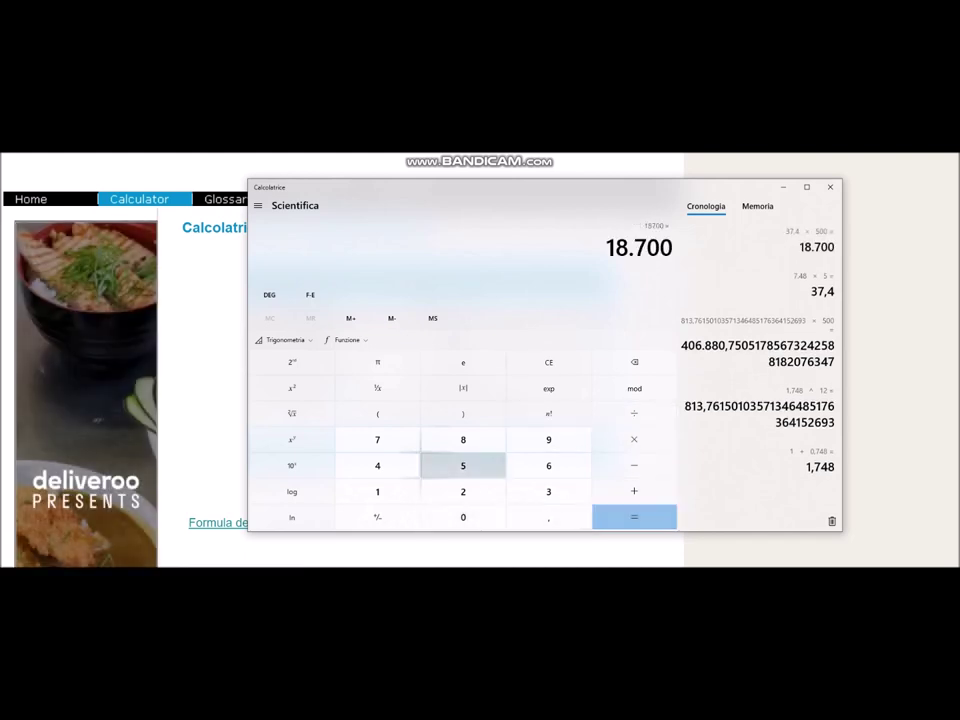
left_click(378, 491)
left_click(463, 517)
left_click(463, 517)
left_click(634, 517)
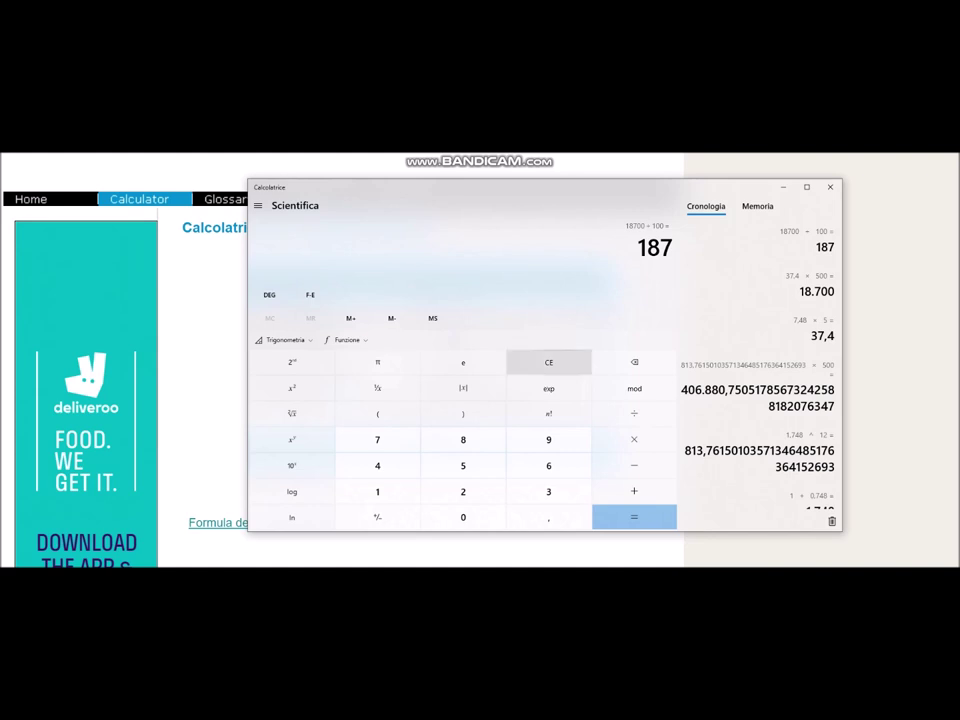
- Minimize Calcolatrice, set Tasso d'interesse to 37.40 percent in the compound interest form and calculate the future value
left_click(783, 187)
double_click(459, 358)
key("BackSpace")
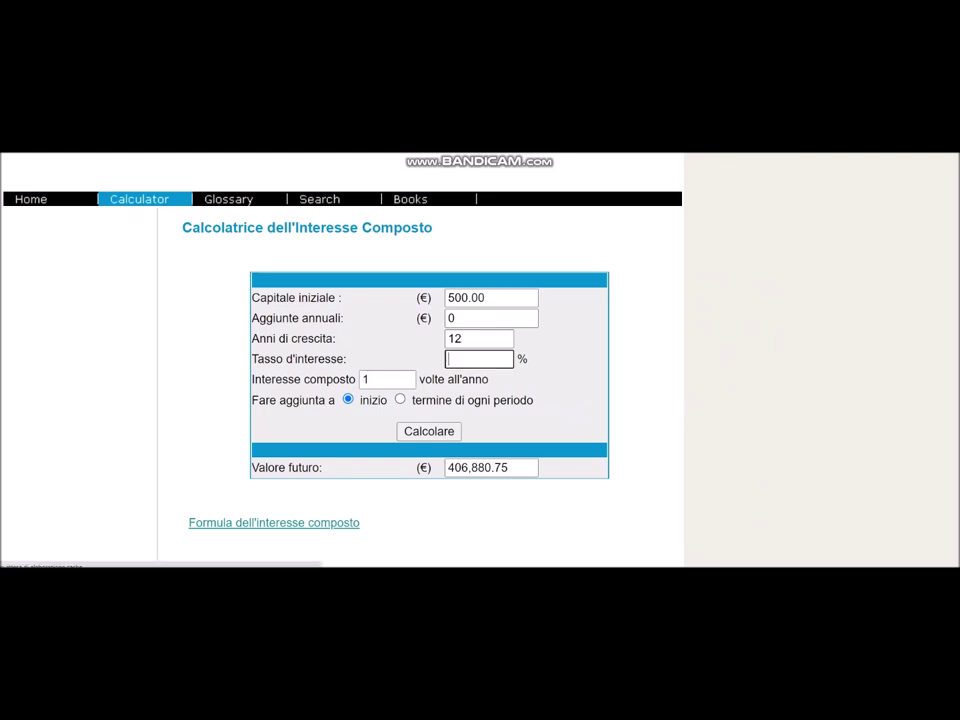
type("37.40")
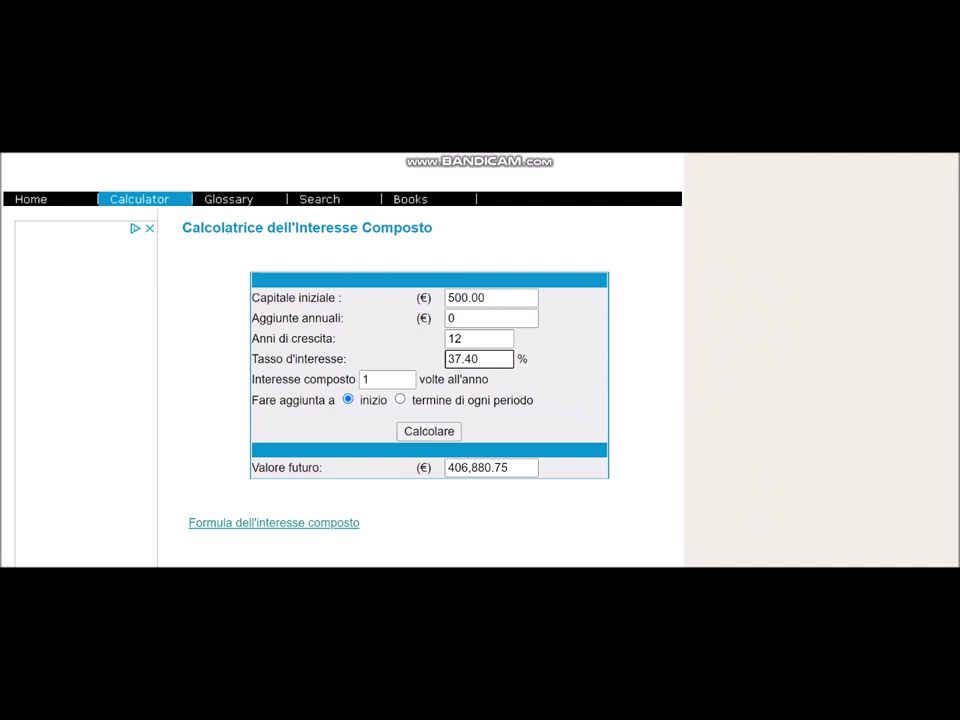
key("Return")
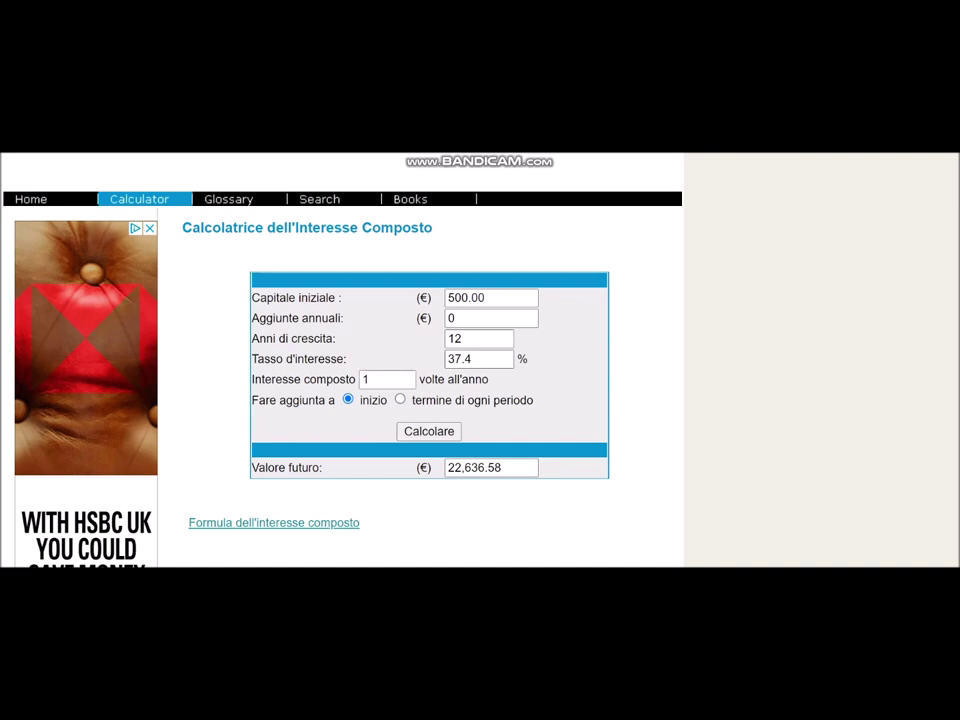
double_click(478, 358)
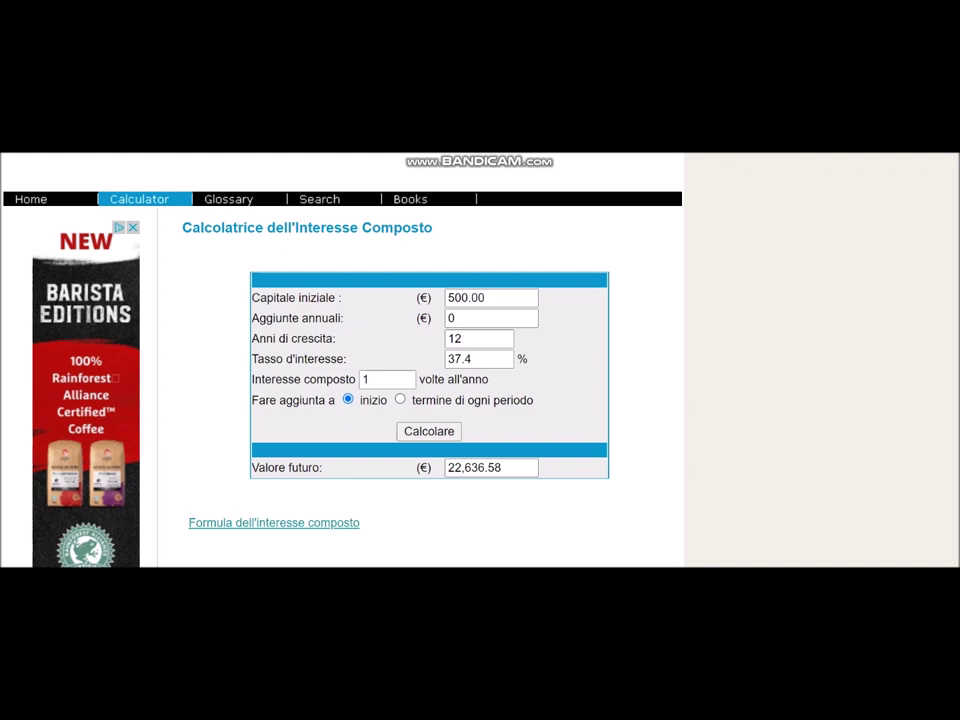
scroll(342, 360, "up", 2)
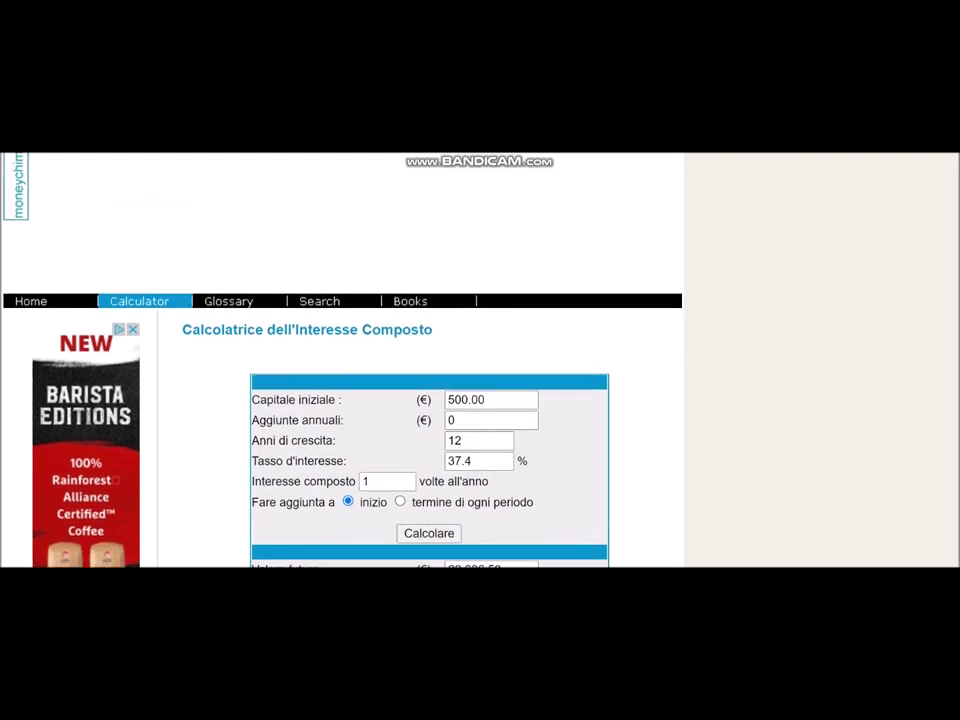
scroll(342, 430, "down", 1)
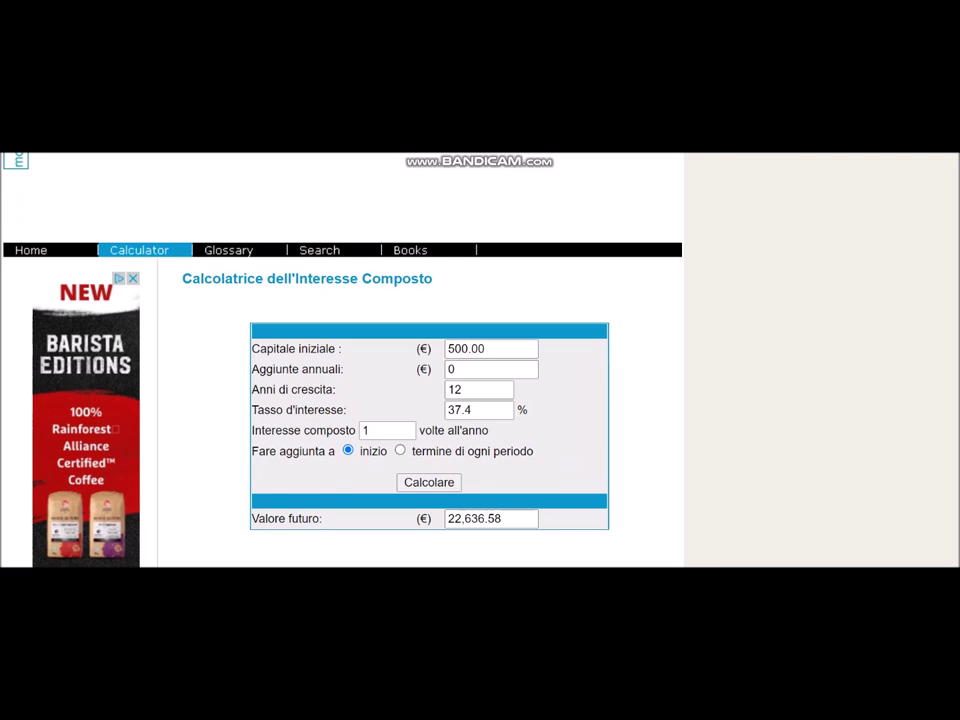
- Bring Calcolatrice back, clear the last result and add 0,374 to 1
scroll(342, 400, "down", 2)
scroll(342, 400, "up", 1)
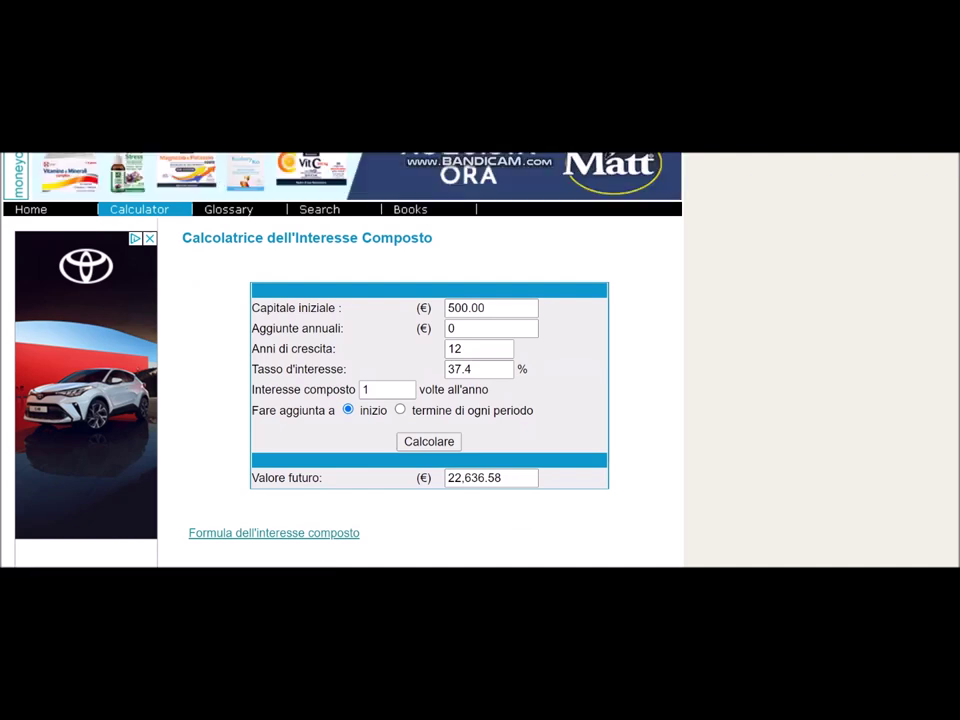
key("alt+Tab")
left_click(548, 362)
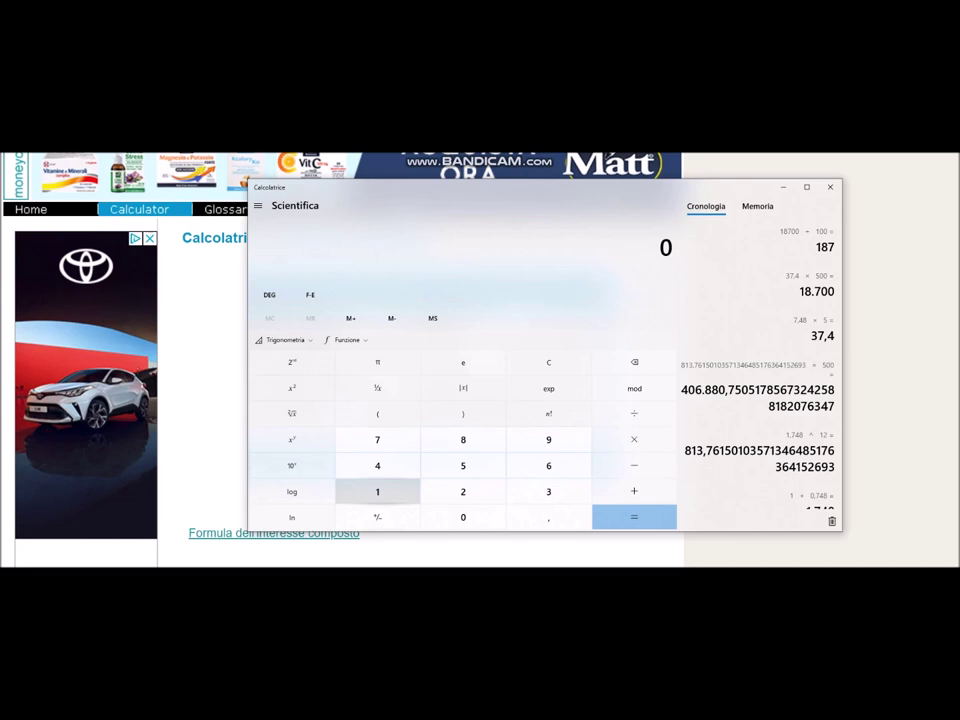
left_click(377, 491)
left_click(634, 491)
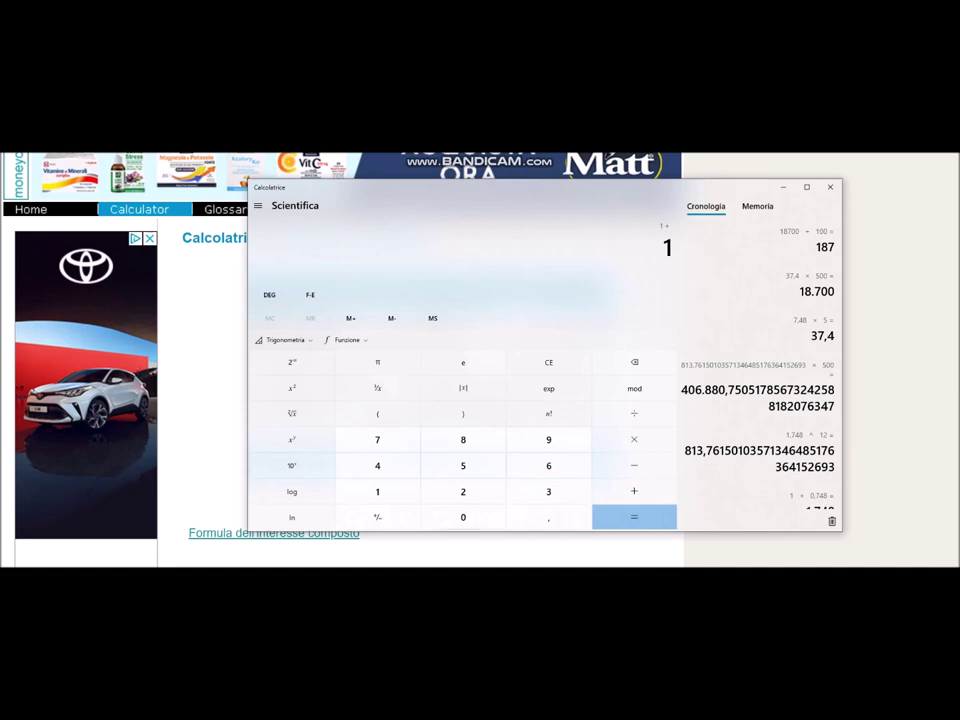
left_click(463, 517)
left_click(548, 517)
left_click(548, 491)
left_click(377, 440)
left_click(377, 465)
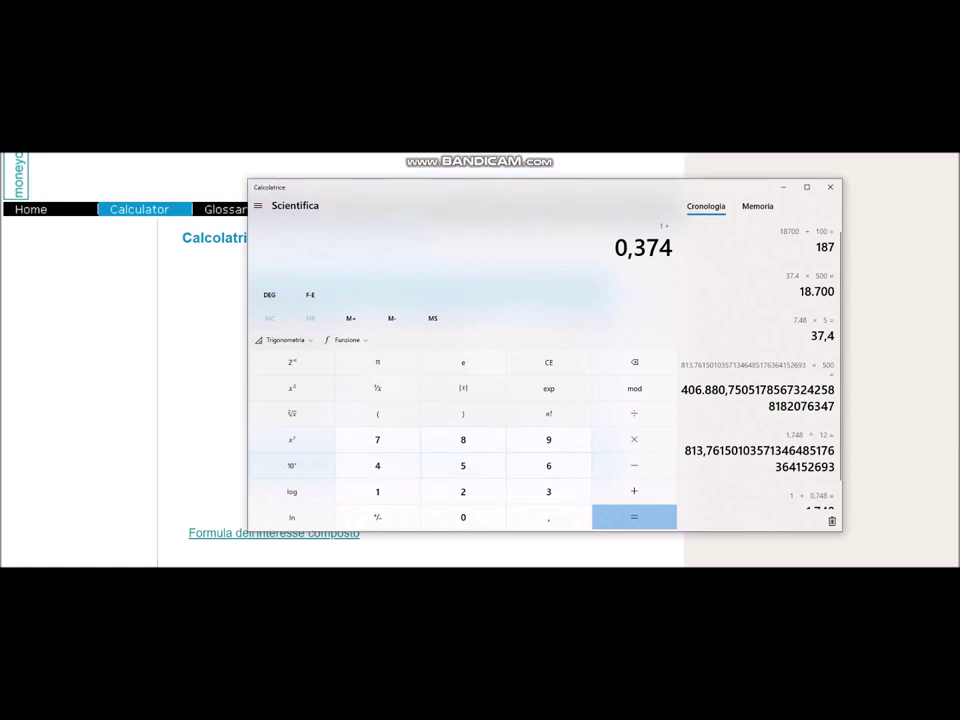
key("Return")
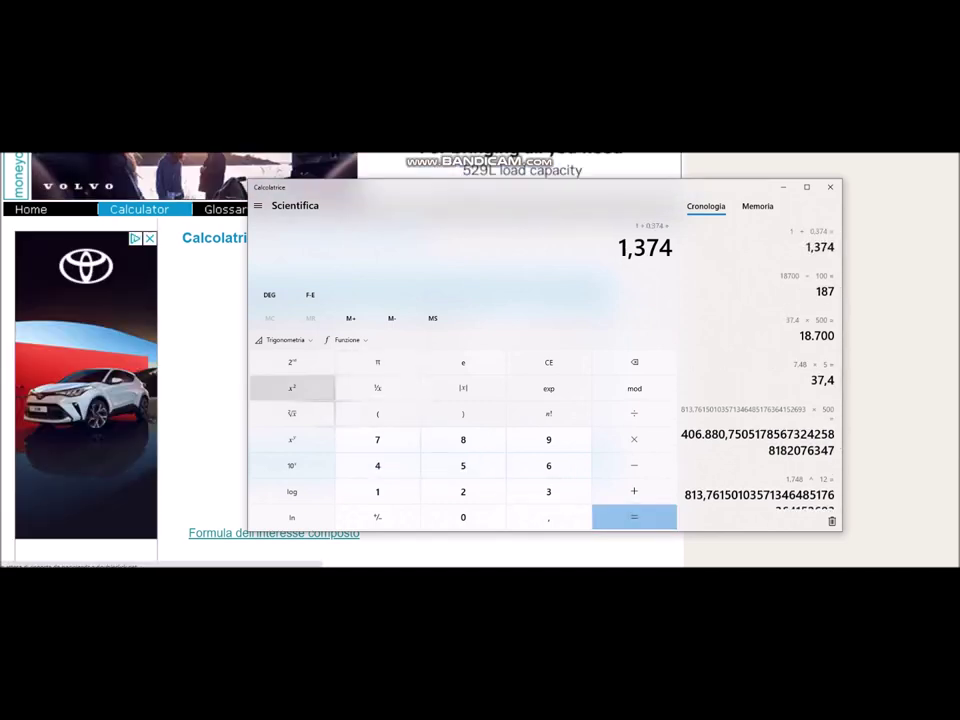
- Raise the sum to the power of 12 and multiply it by 500 in Calcolatrice, returning to the compound interest page
left_click(292, 440)
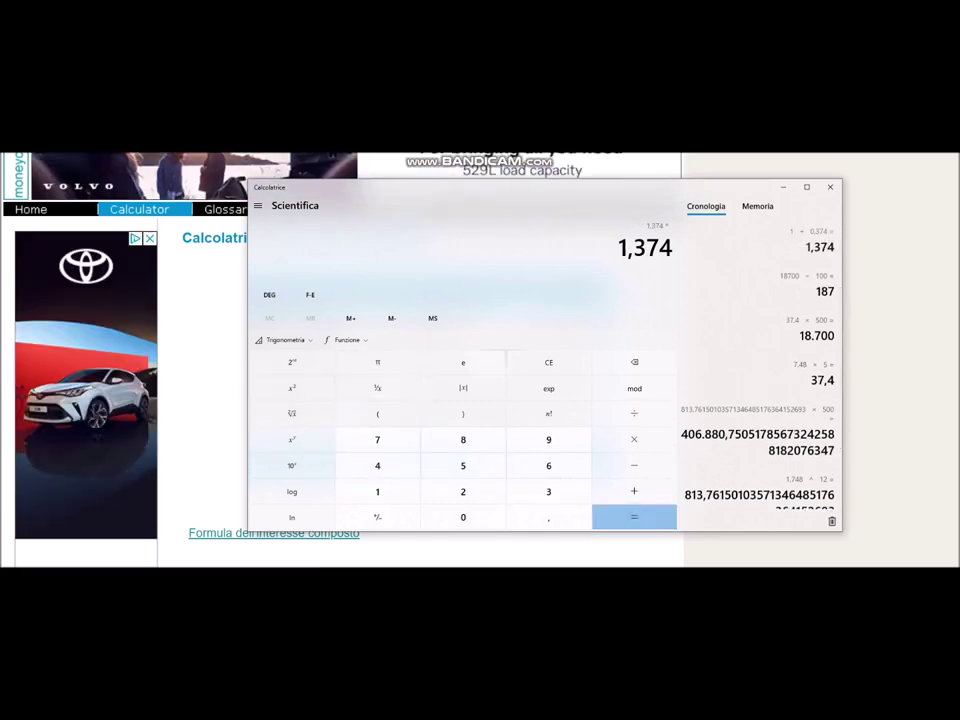
left_click(377, 491)
left_click(463, 491)
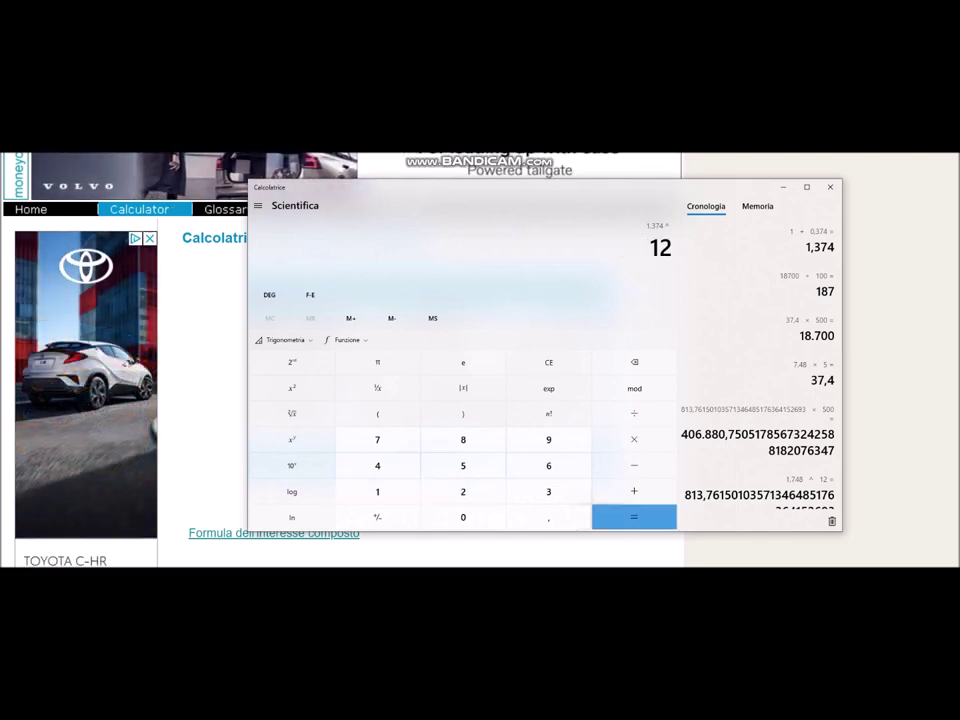
key("Return")
key("asterisk")
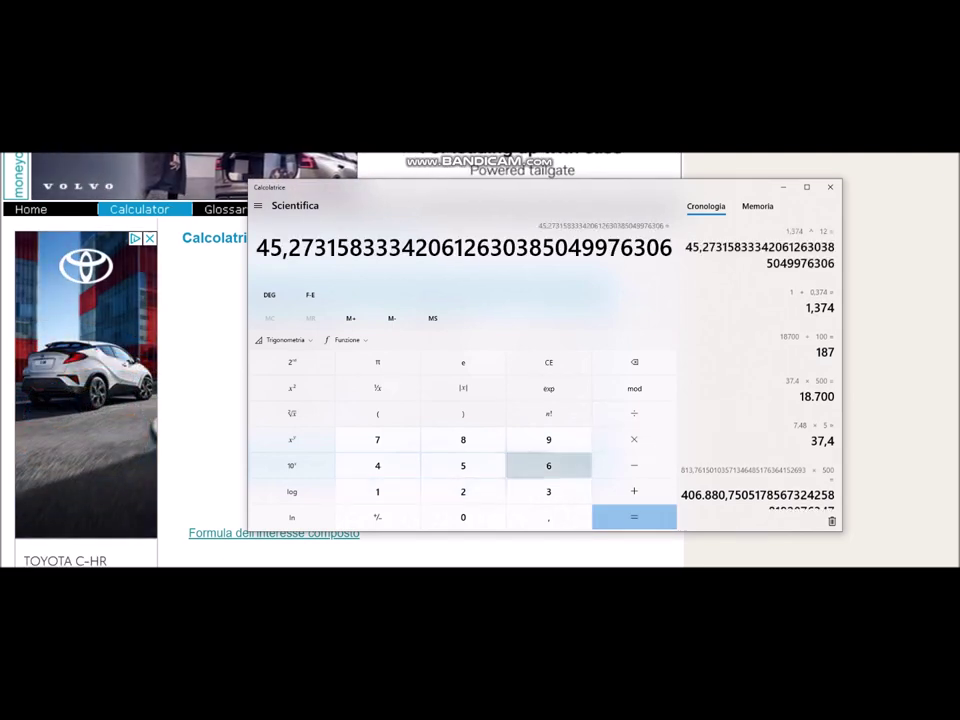
left_click(463, 465)
left_click(463, 517)
left_click(463, 517)
key("Return")
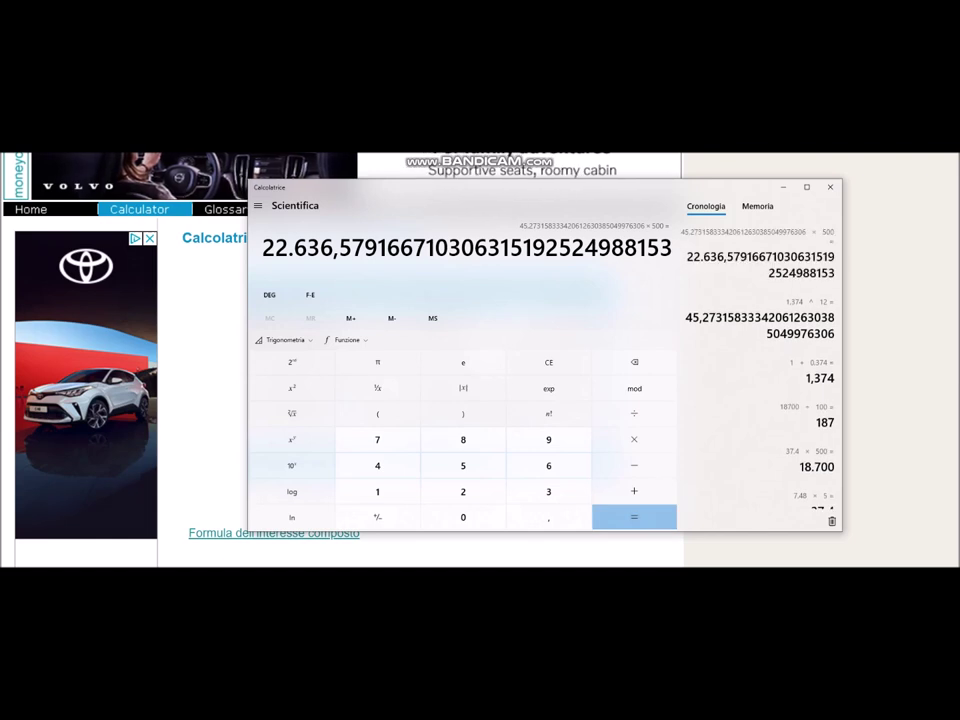
left_click(783, 187)
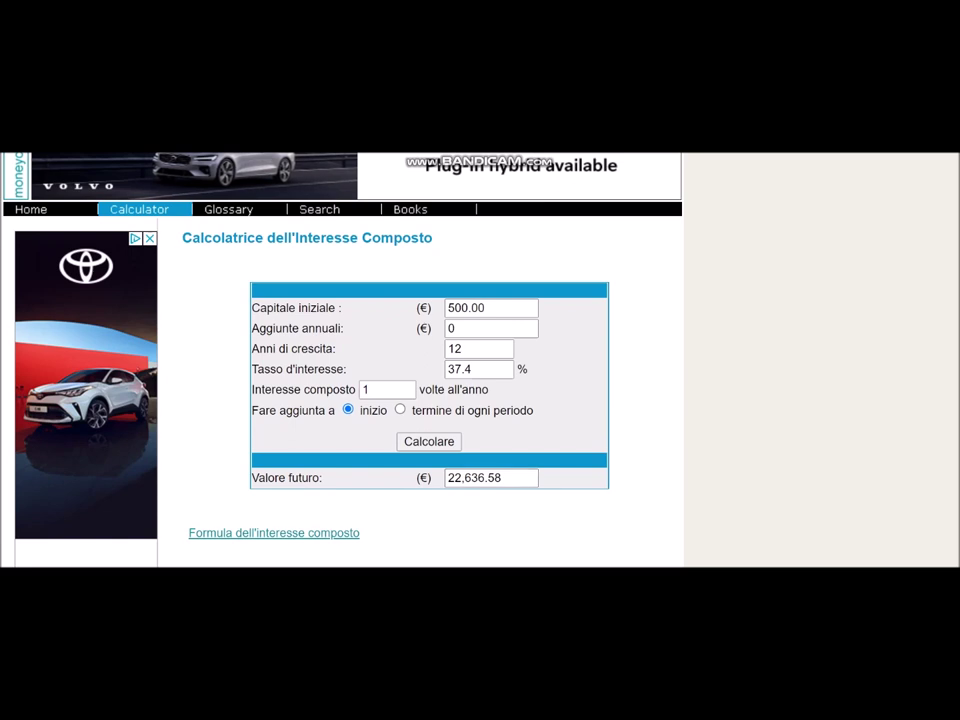
key("alt+Tab")
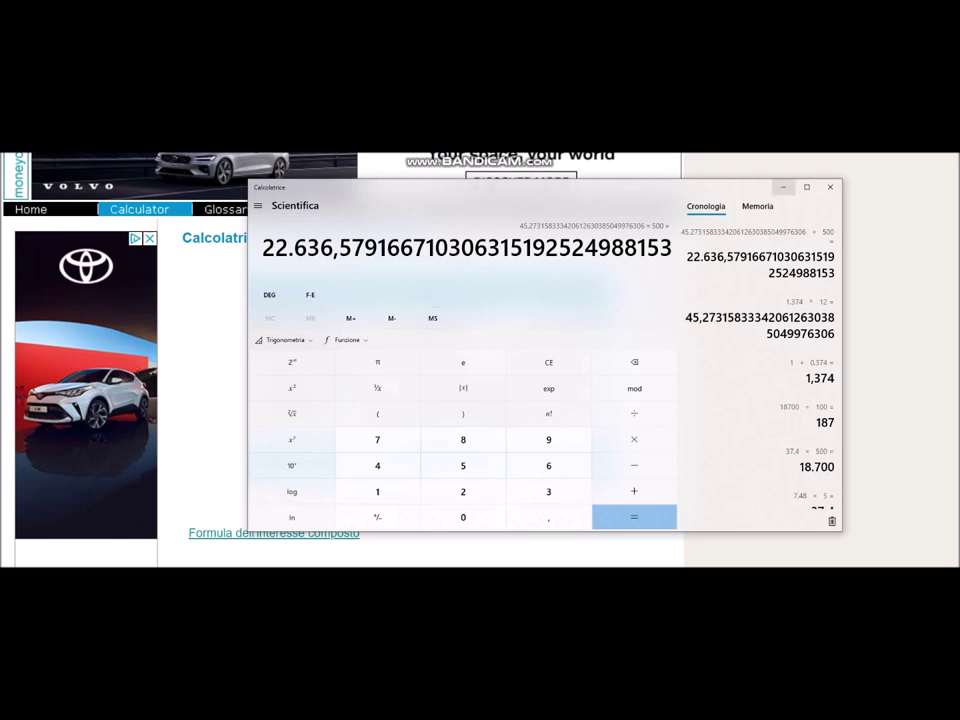
left_click(783, 187)
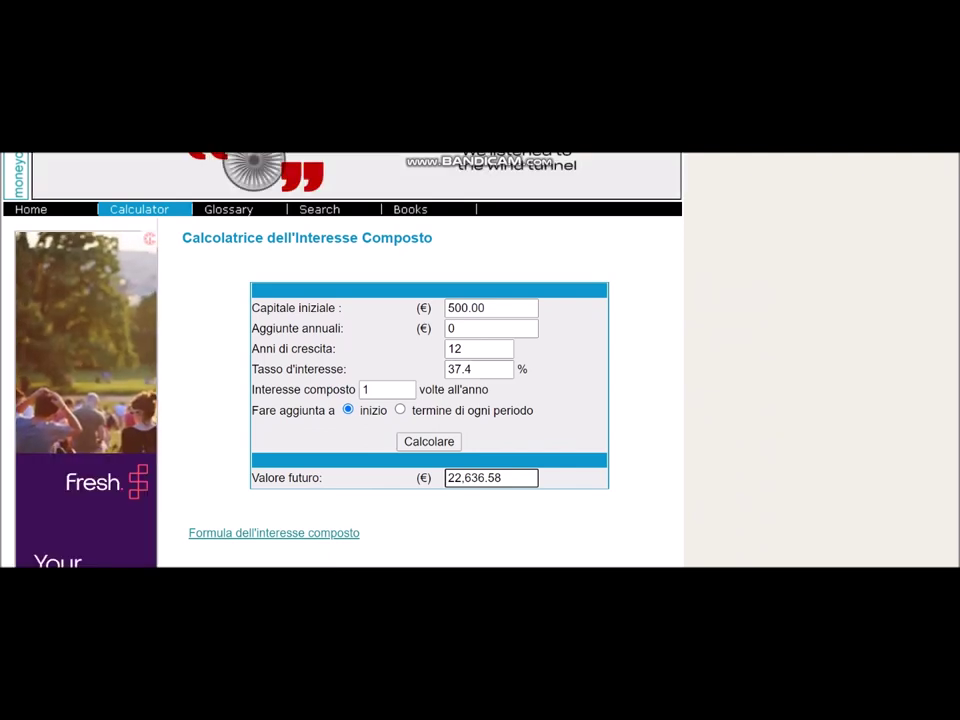
- Empty the Tasso d'interesse field, switch to Calcolatrice, clear the last result and multiply 7,48 by 3
double_click(479, 369)
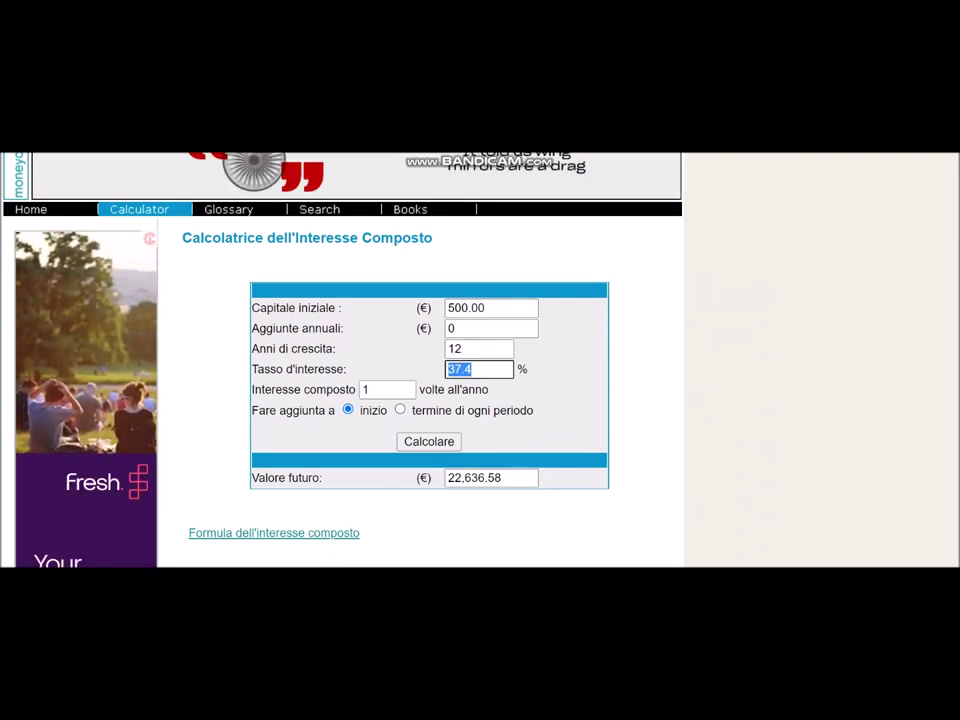
key("BackSpace")
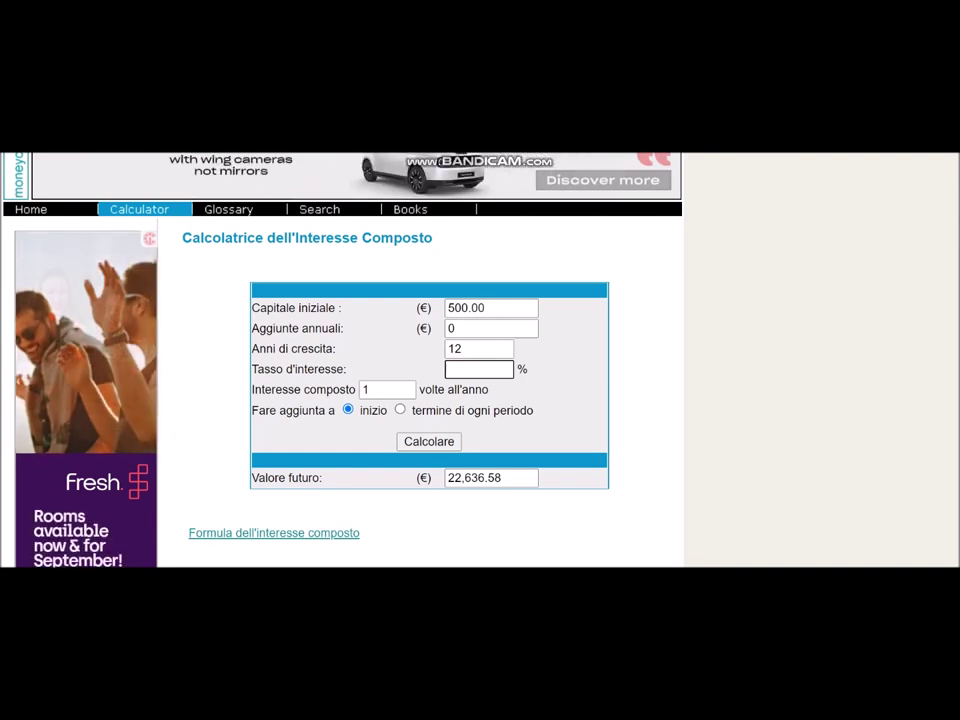
key("alt+Tab")
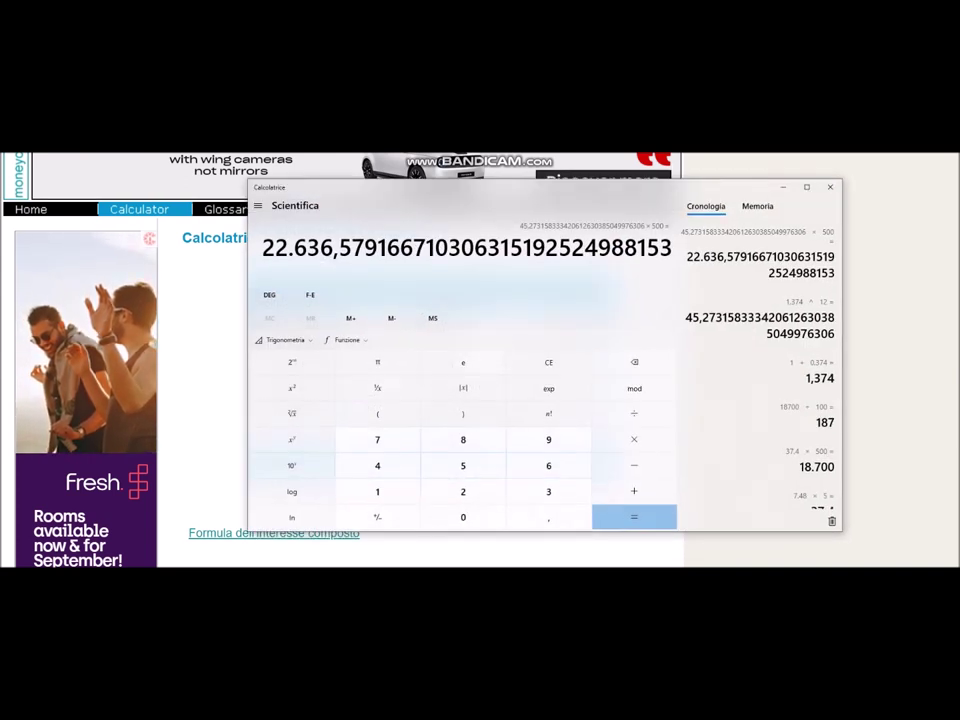
key("Escape")
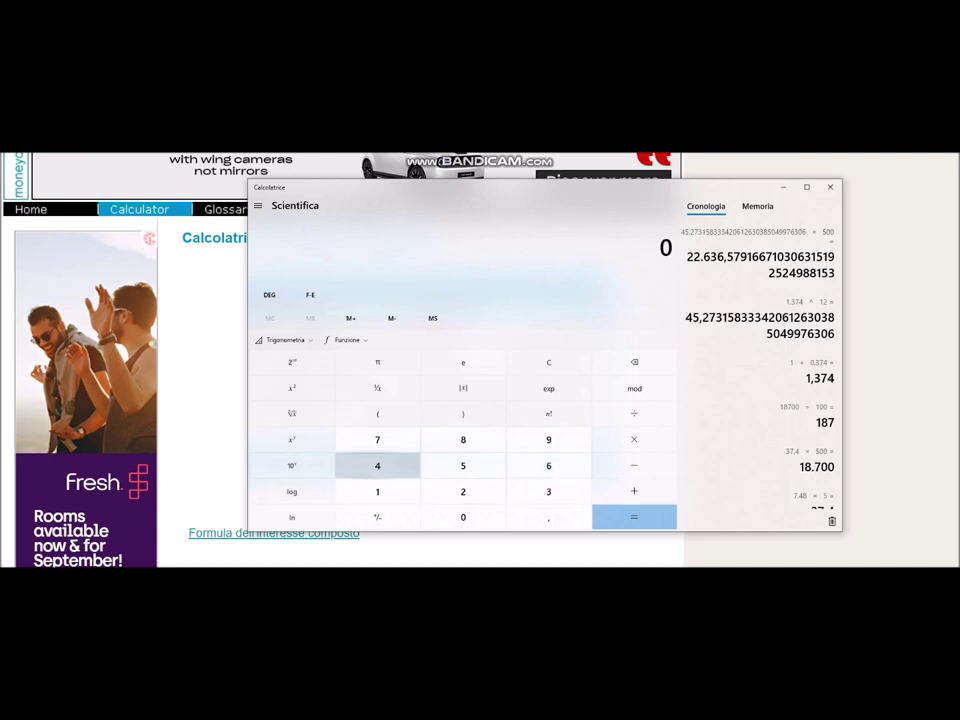
left_click(377, 440)
left_click(548, 517)
left_click(377, 466)
left_click(463, 440)
left_click(634, 440)
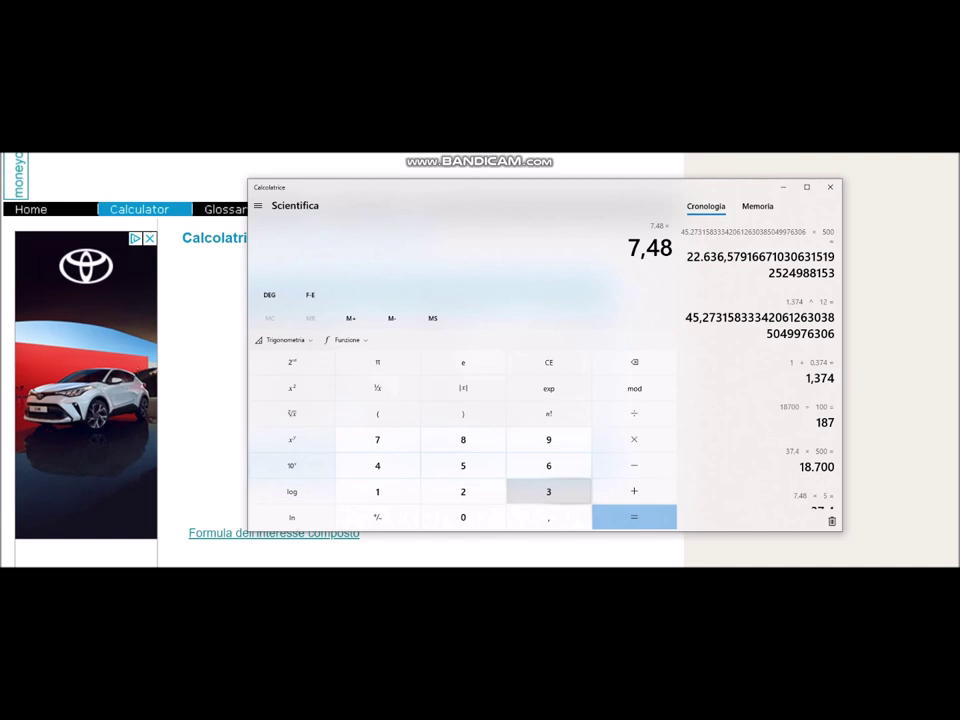
left_click(548, 491)
left_click(634, 517)
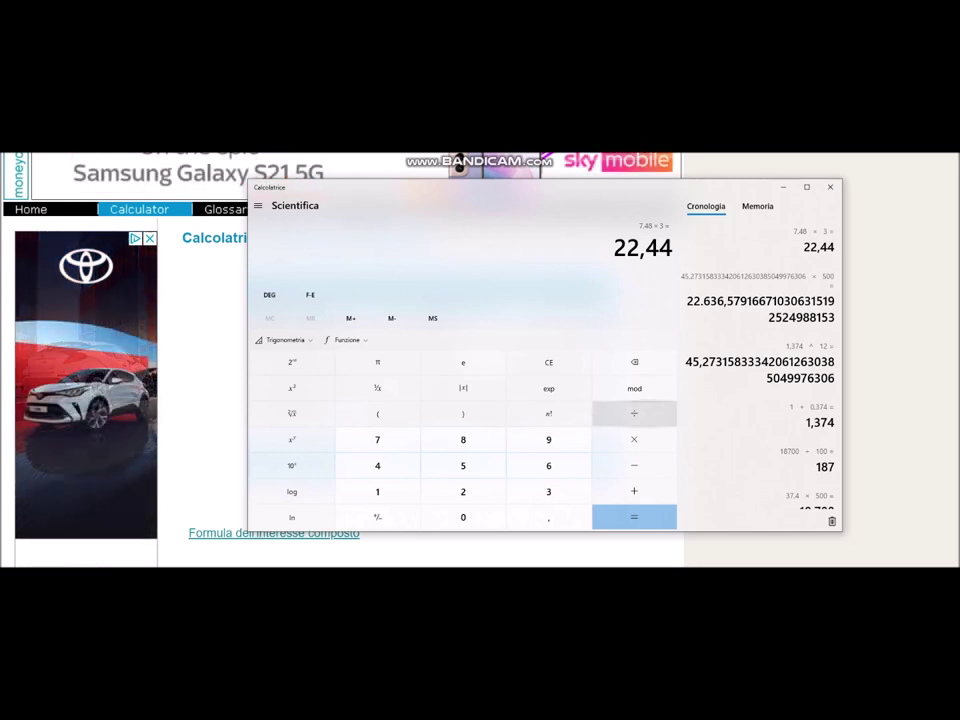
- Multiply the 7,48 × 3 product by 500 and divide the result by 100
left_click(634, 439)
left_click(463, 465)
left_click(463, 517)
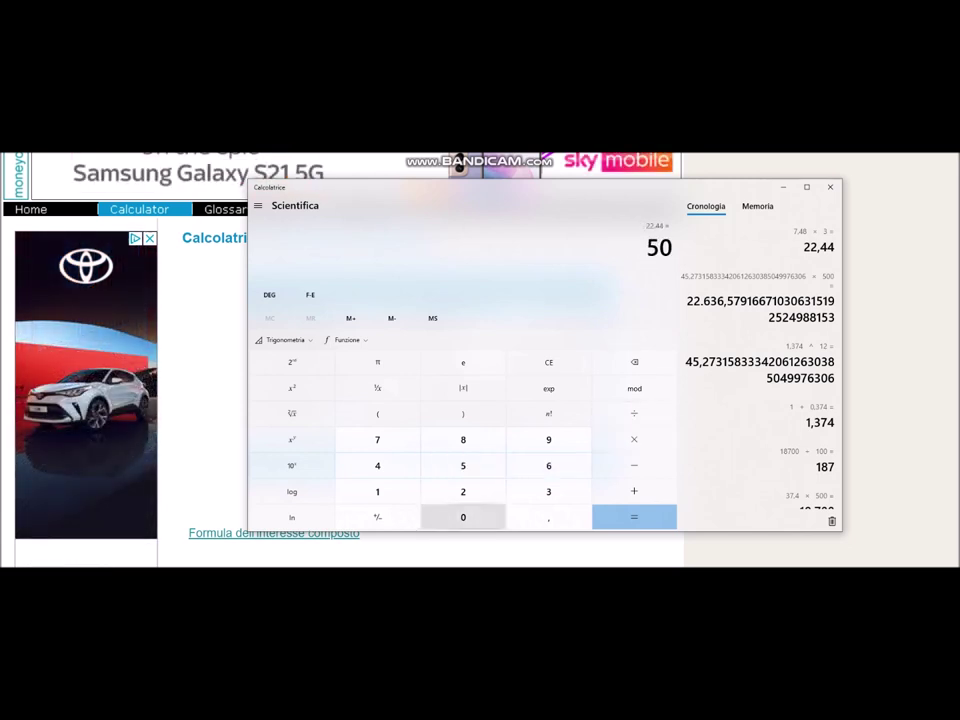
left_click(463, 517)
left_click(634, 517)
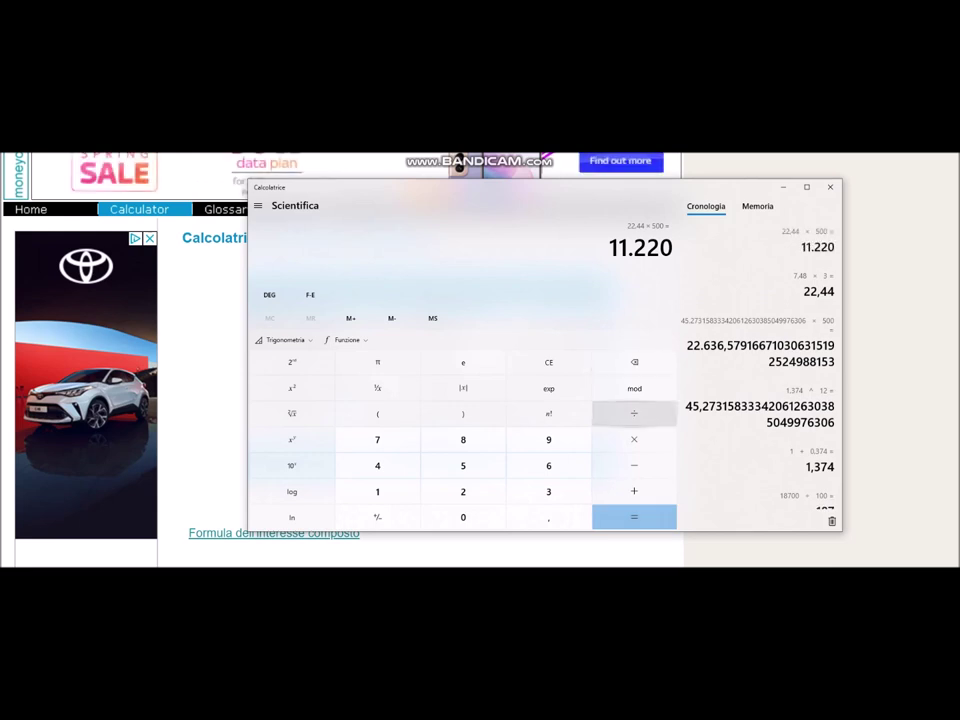
left_click(634, 413)
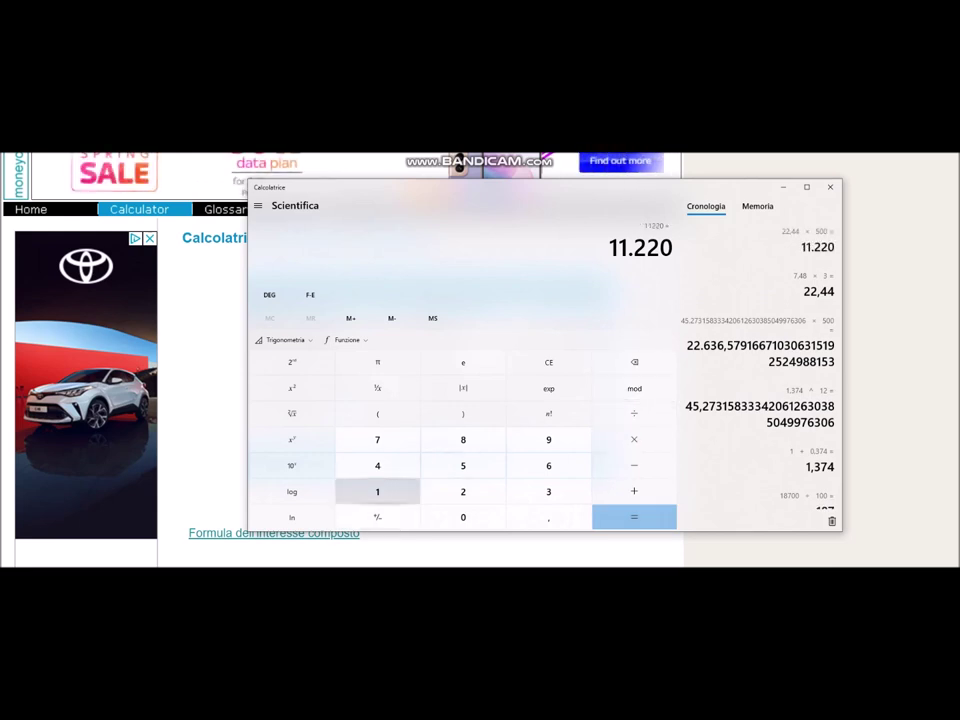
left_click(377, 491)
left_click(463, 517)
left_click(463, 517)
key("Return")
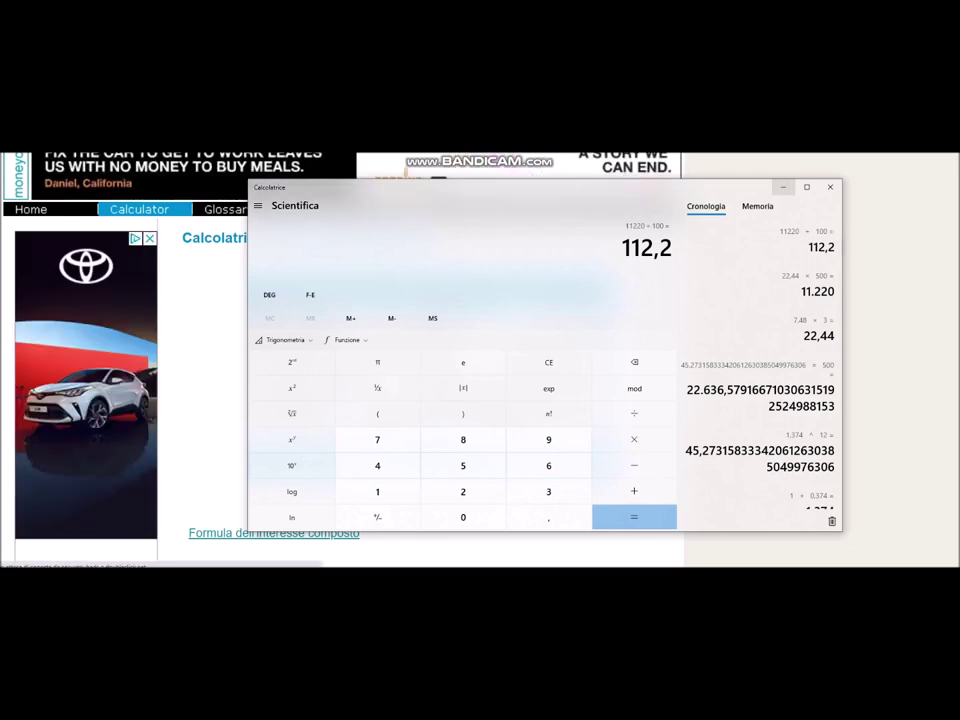
- Return to the compound interest form, set Tasso d'interesse to 22.44 percent and calculate the future value
key("alt+F4")
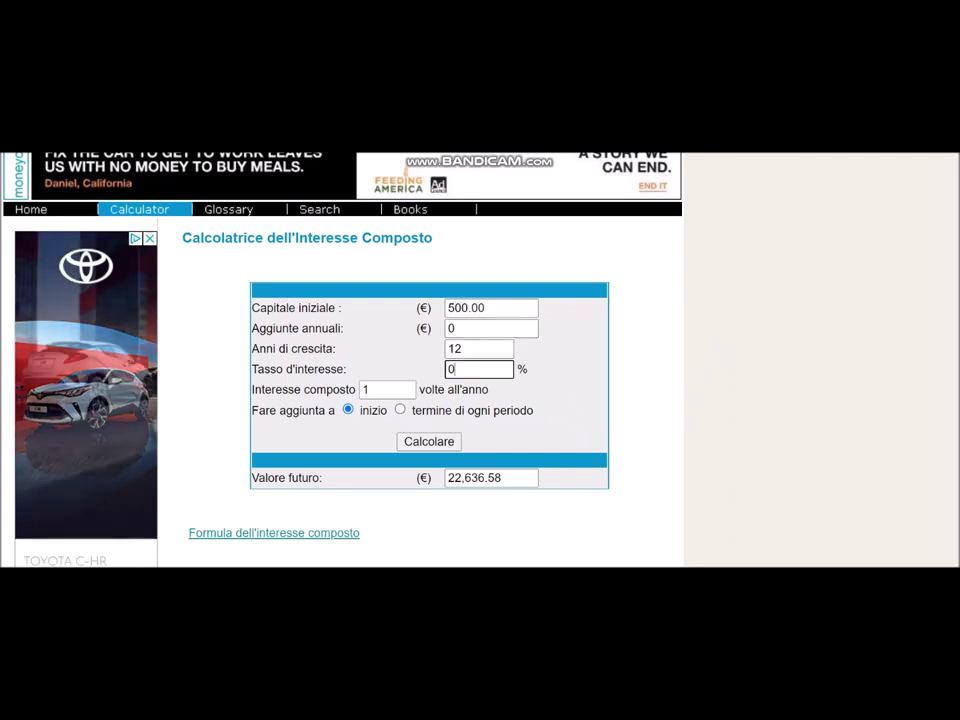
key("BackSpace")
type("22.44")
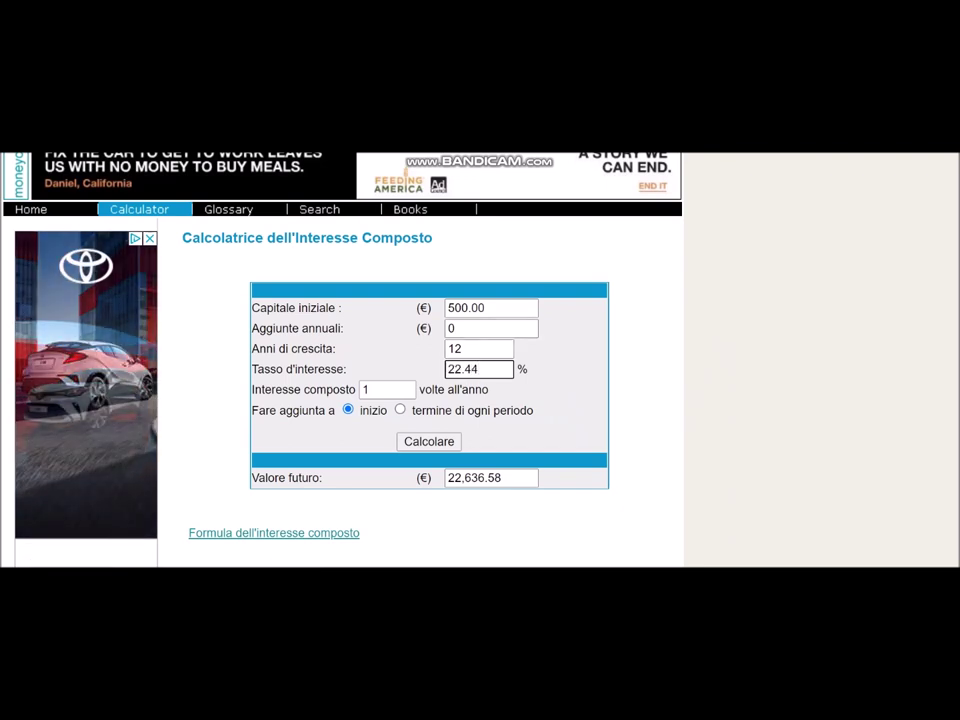
key("Return")
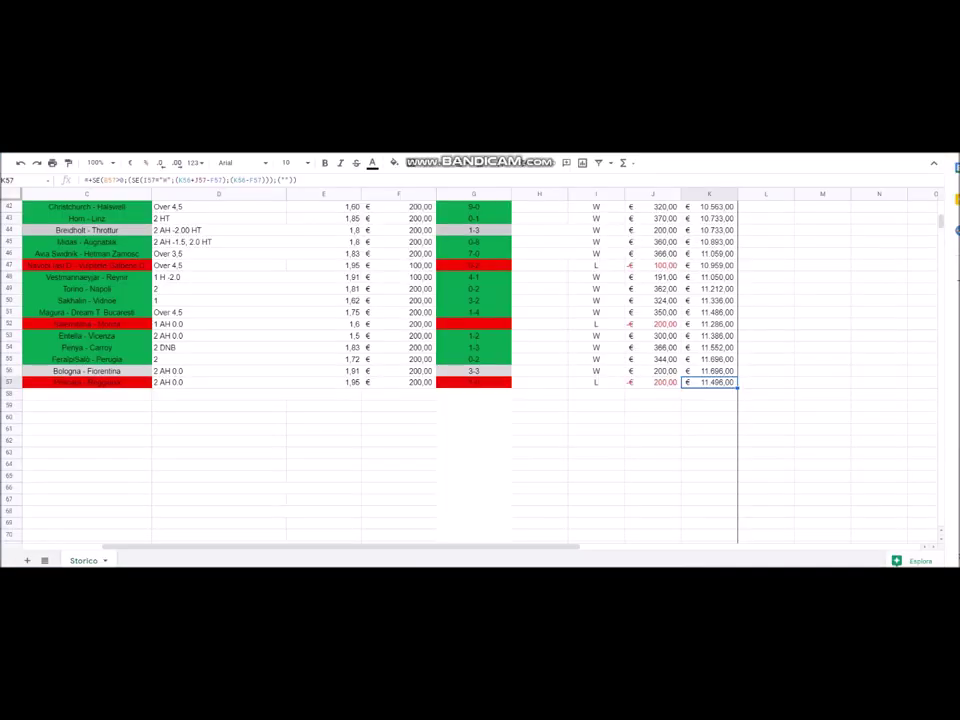
- Review the latest bets in the Storico sheet and select the step 52 cell in column A
scroll(480, 300, "up", 1)
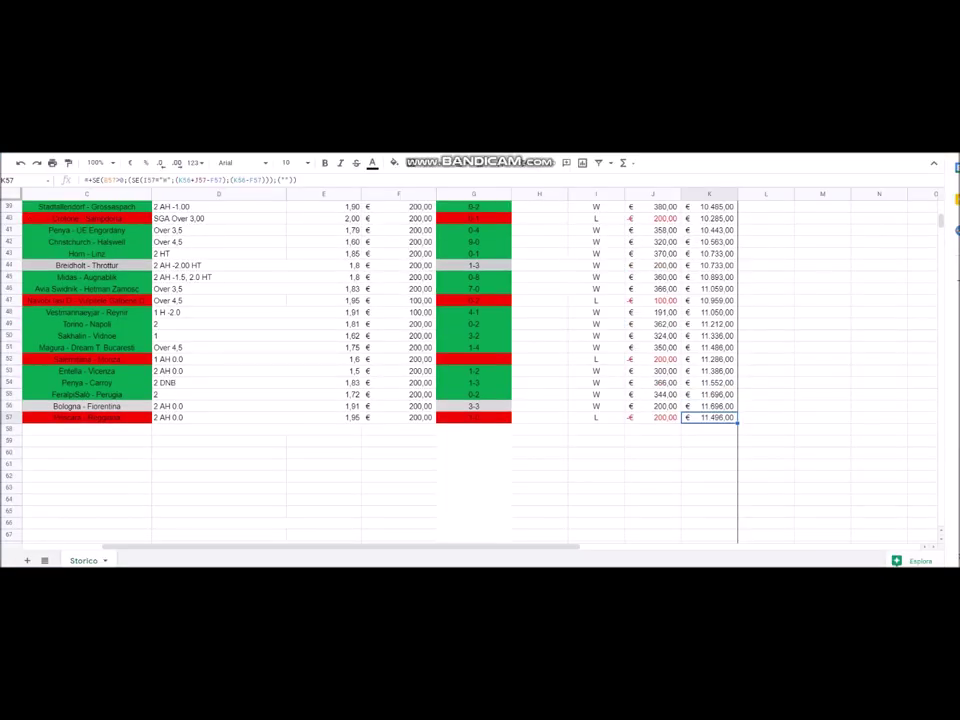
scroll(480, 370, "up", 1)
scroll(480, 370, "left", 2)
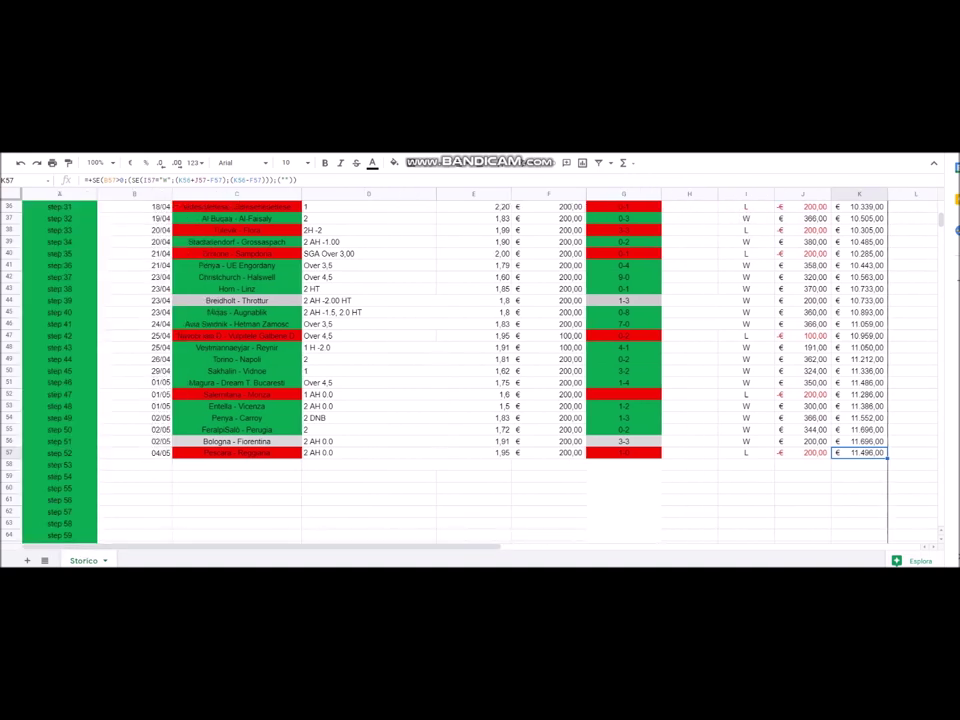
left_click(59, 453)
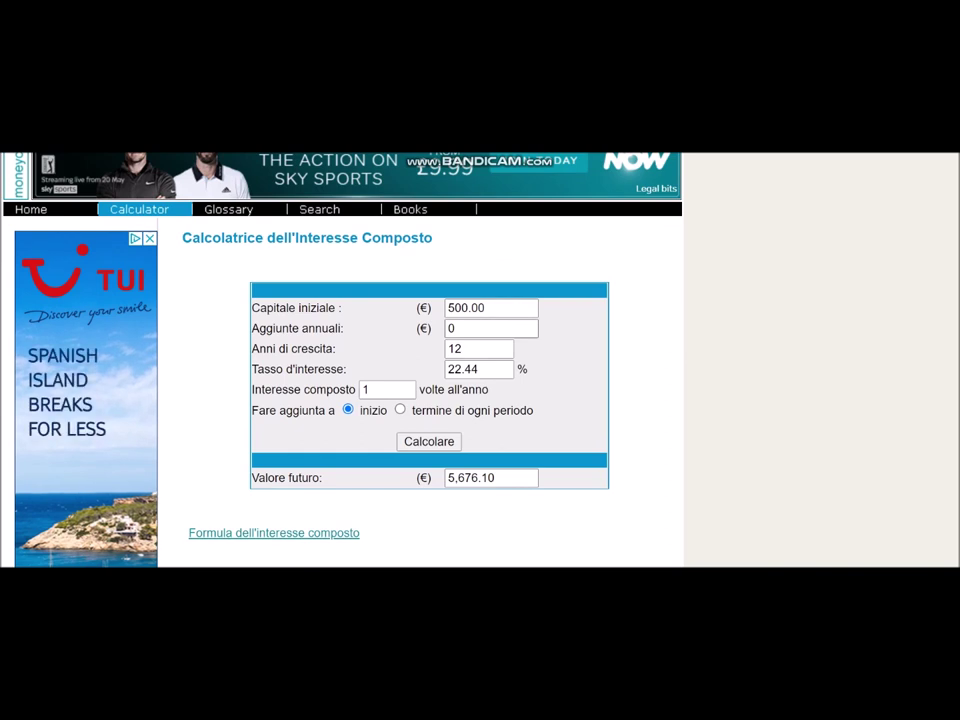
- Set Capitale iniziale to 400 euros in the compound interest form
left_click(490, 328)
left_click(486, 308)
key("ctrl+a")
key("BackSpace")
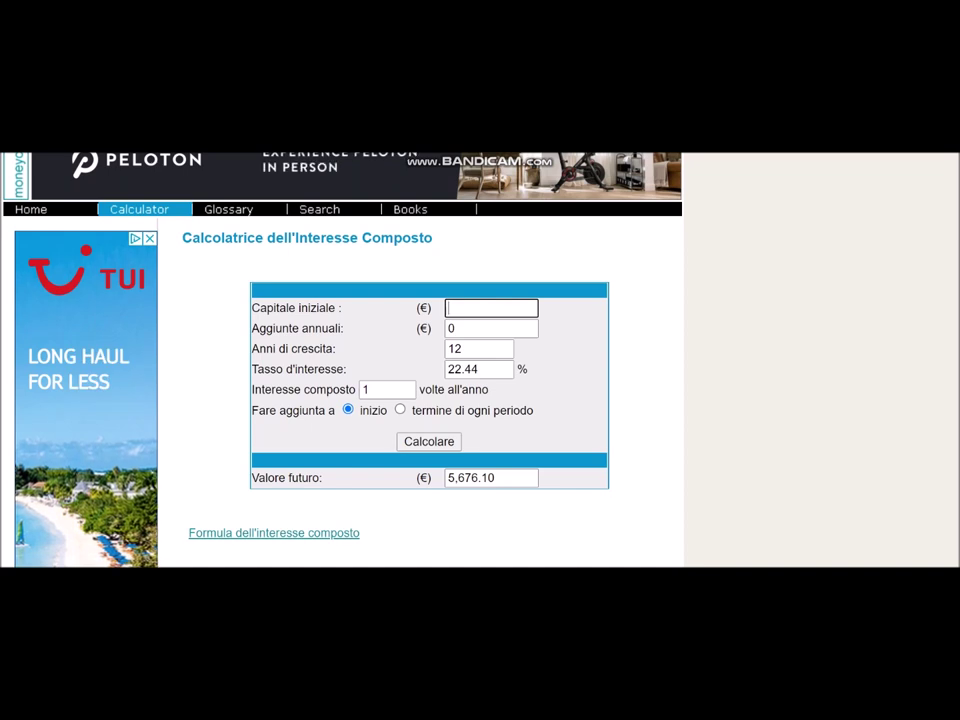
type("400")
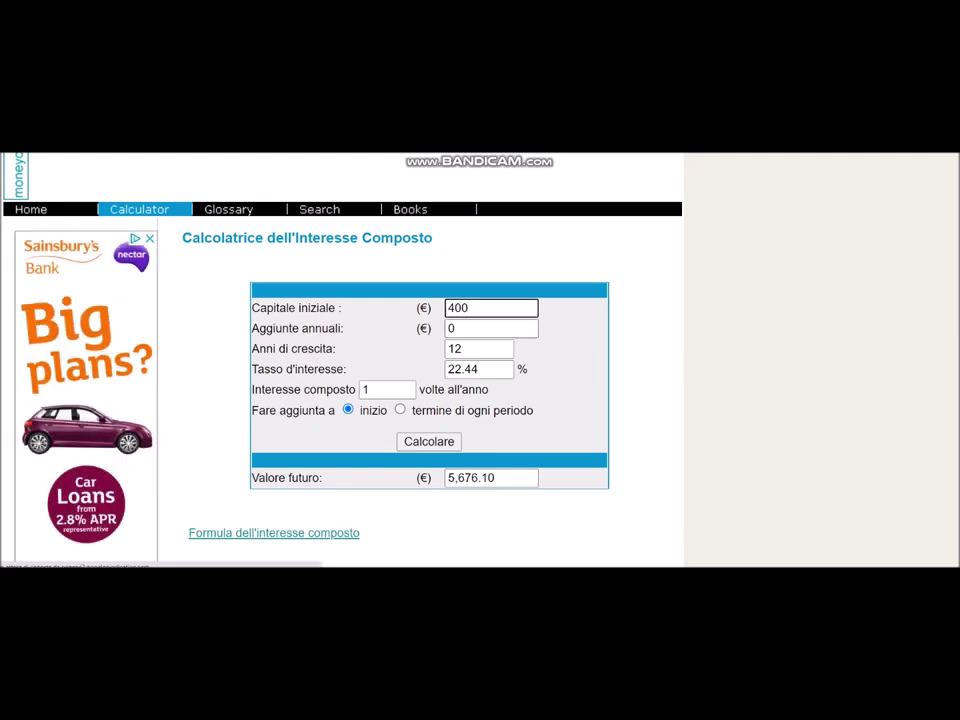
- Set Tasso d'interesse to 74.80 percent and calculate the future value of the 400 euro capital
key("Tab")
key("Tab")
key("Tab")
key("BackSpace")
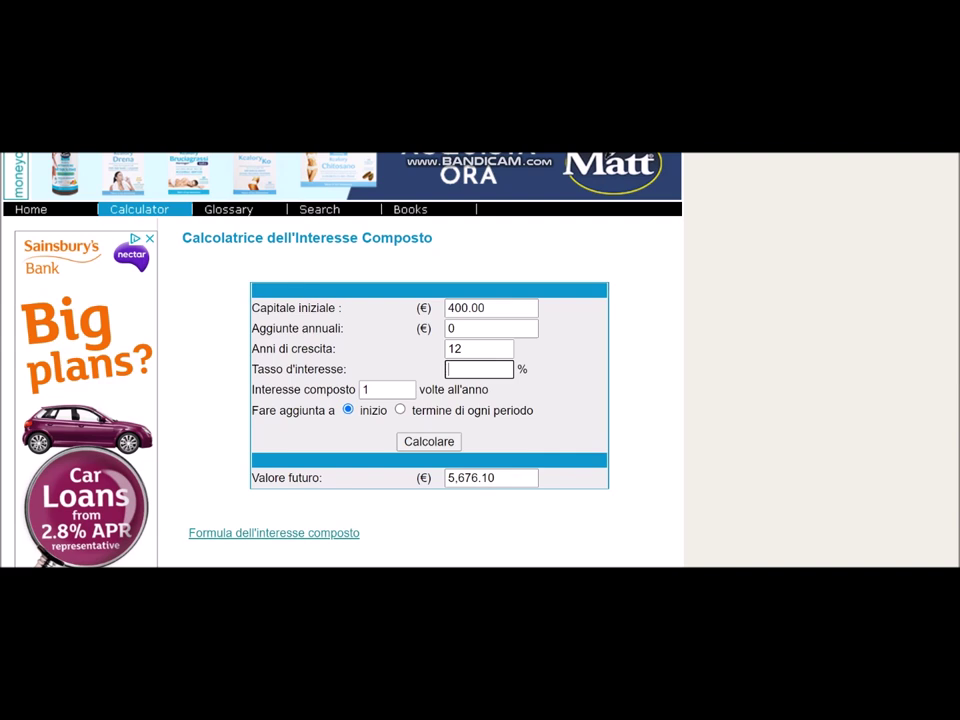
type("74.80")
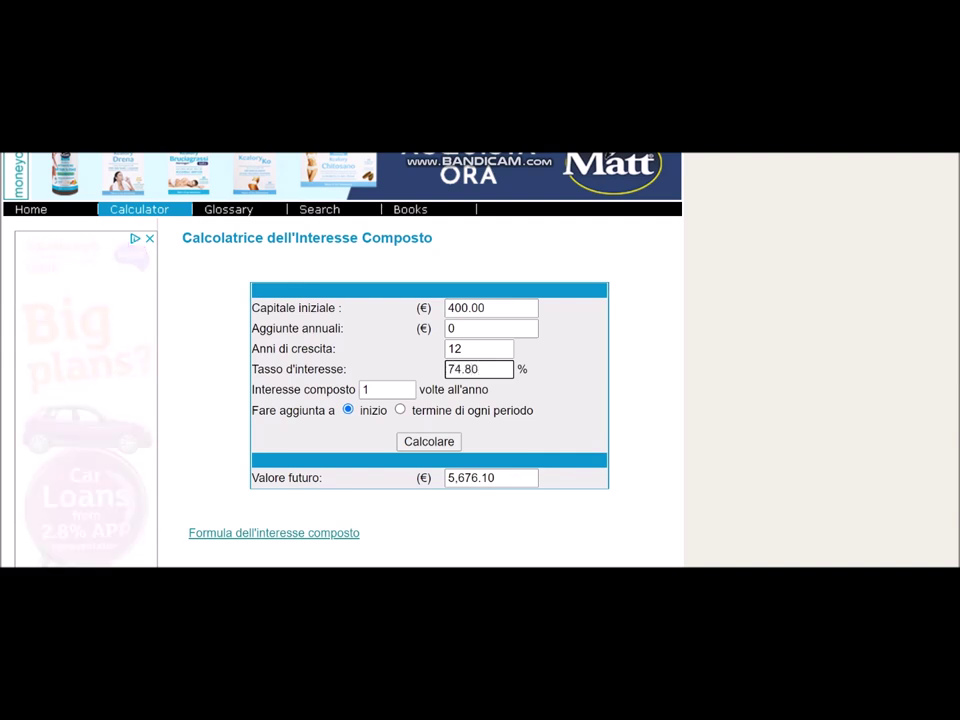
key("Return")
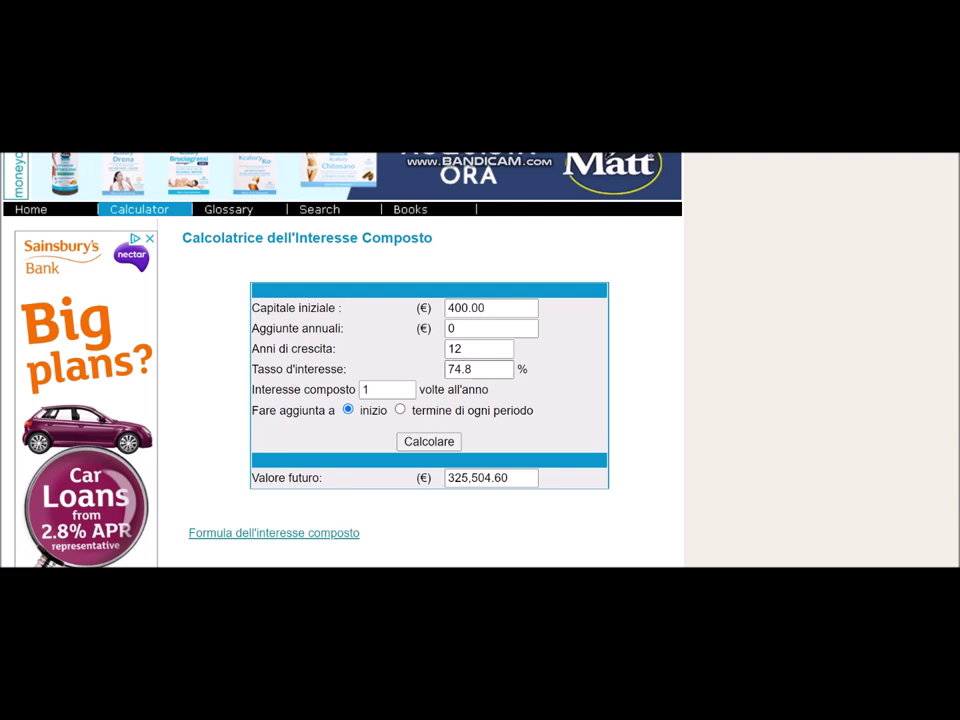
- Set Tasso d'interesse to 37.40 percent and calculate the future value of the 400 euro capital
key("Tab")
key("BackSpace")
type("37")
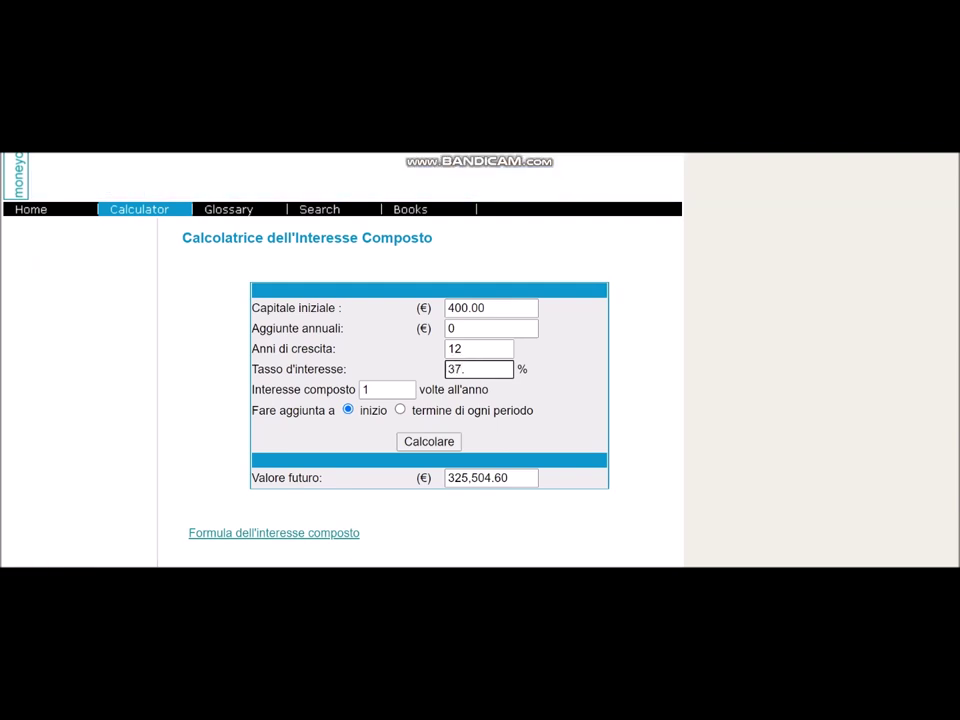
type(".4")
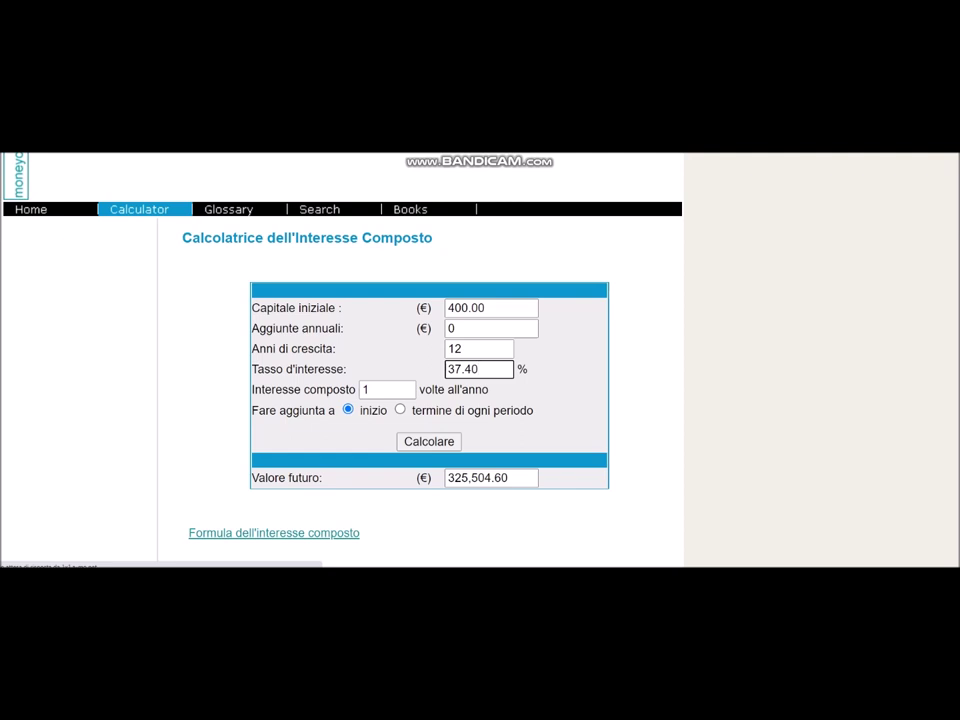
key("Return")
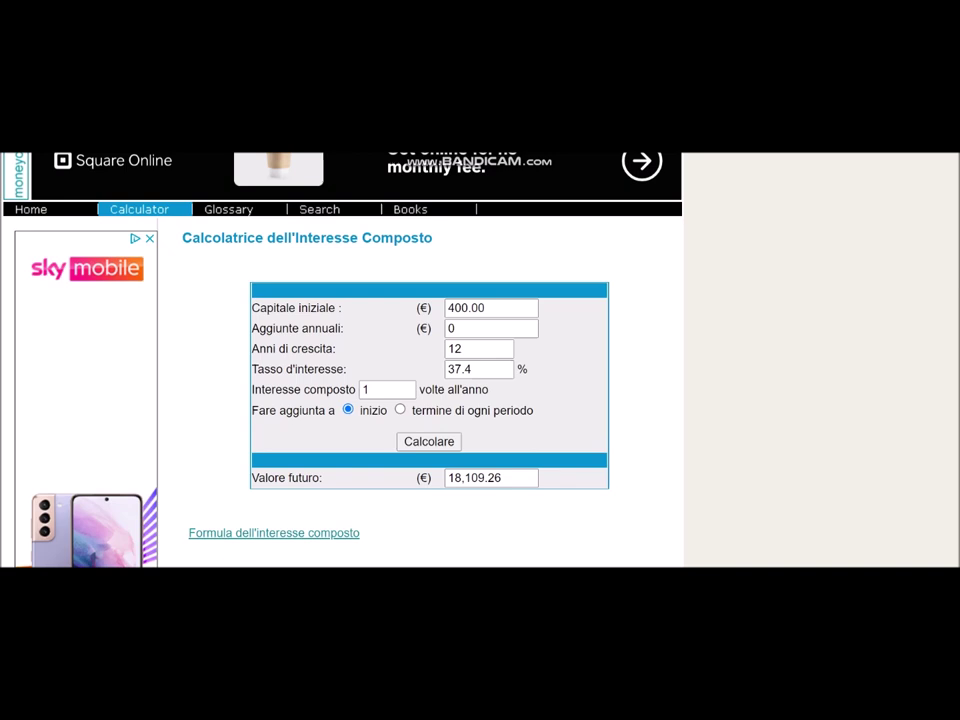
- Set Tasso d'interesse to 22.44 percent and calculate the future value of the 400 euro capital
left_click(479, 348)
left_click(472, 369)
left_click_drag(472, 369, 453, 369)
key("BackSpace")
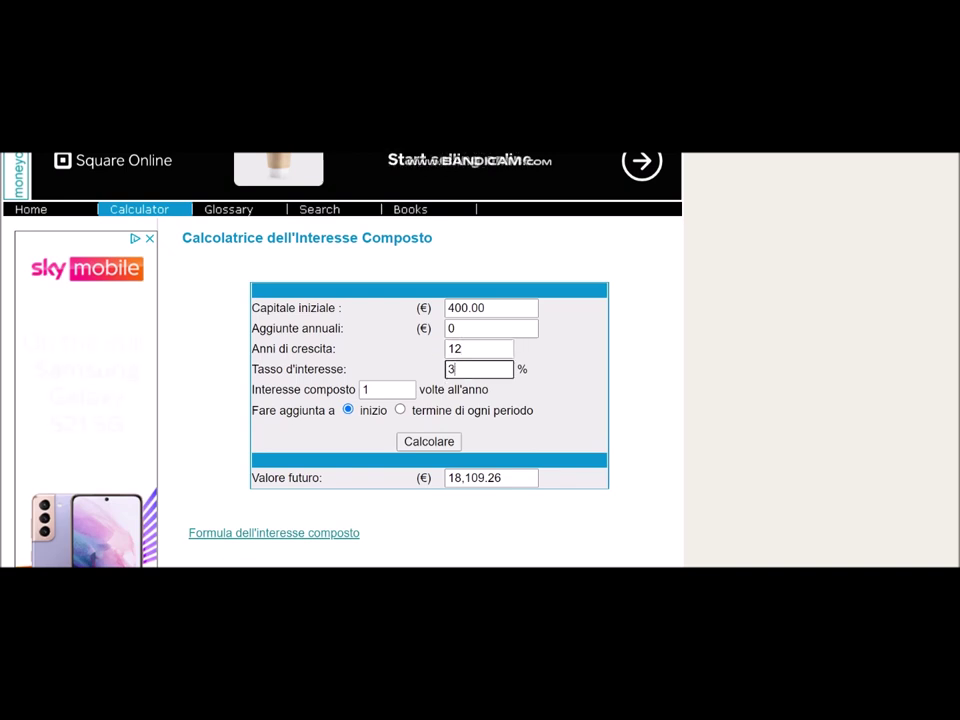
key("BackSpace")
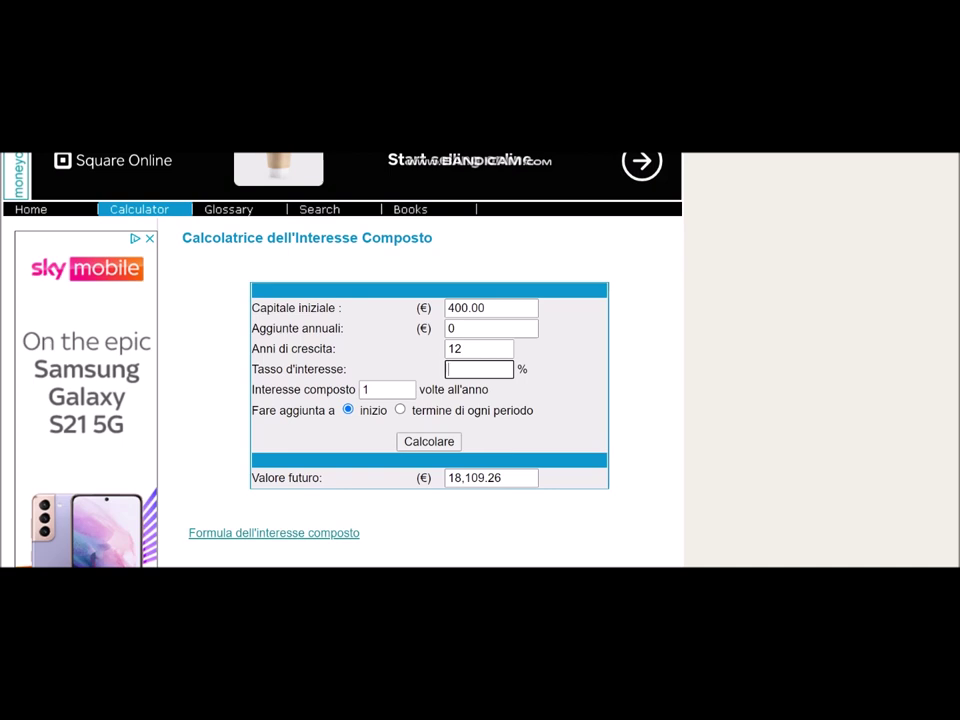
type("22.4")
type("6")
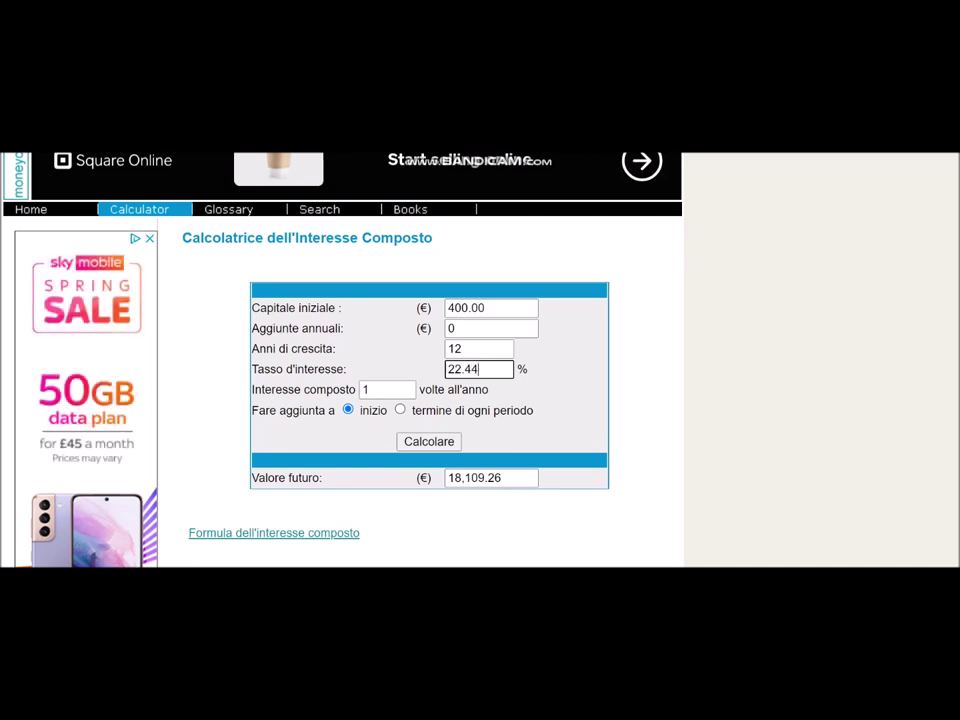
key("BackSpace")
type("4")
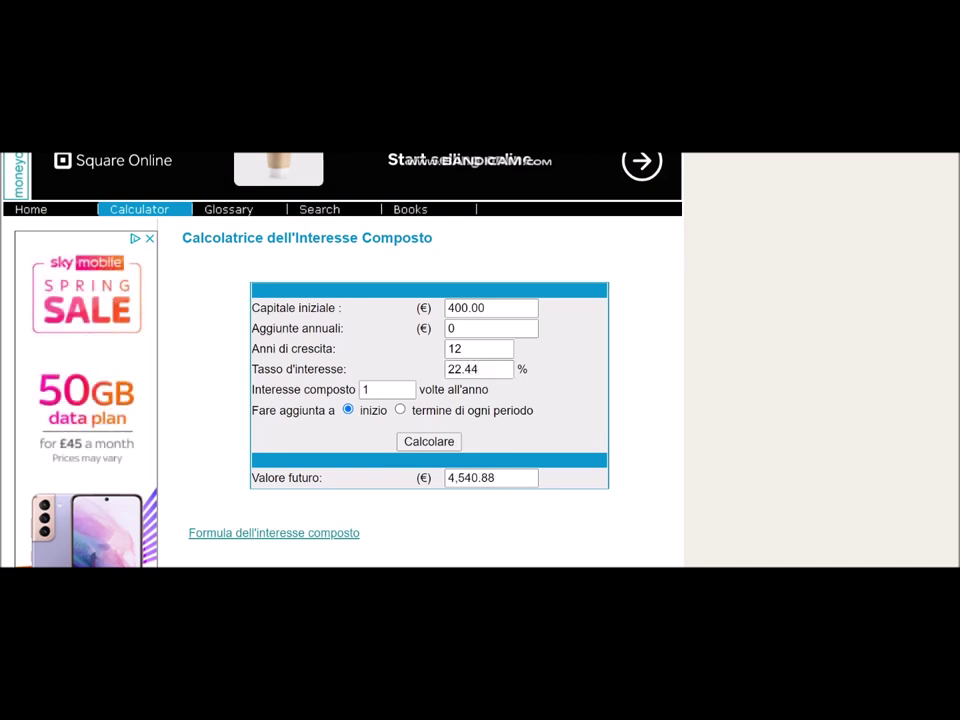
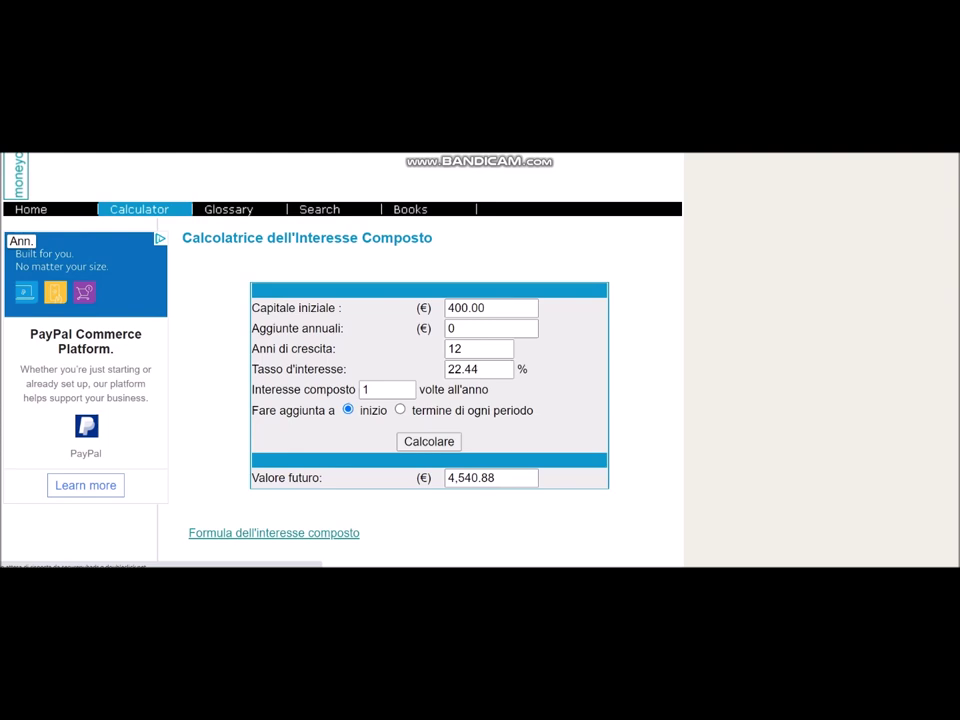
- Switch to the Storico betting sheet and check the Capitale and Stake cells above the bet list
key("ctrl+Tab")
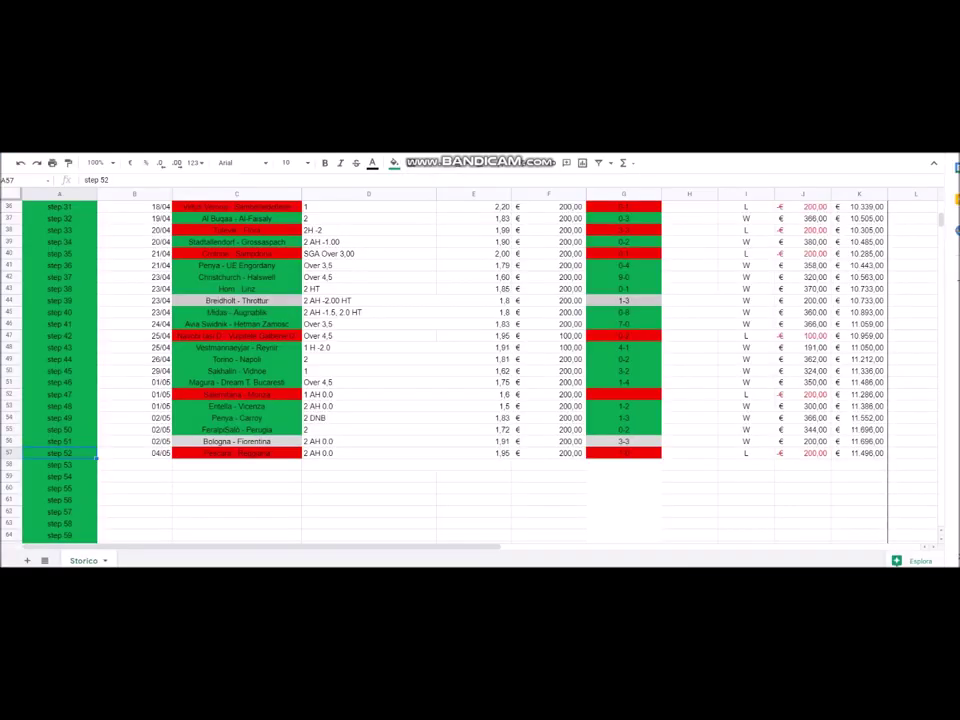
scroll(480, 370, "up", 10)
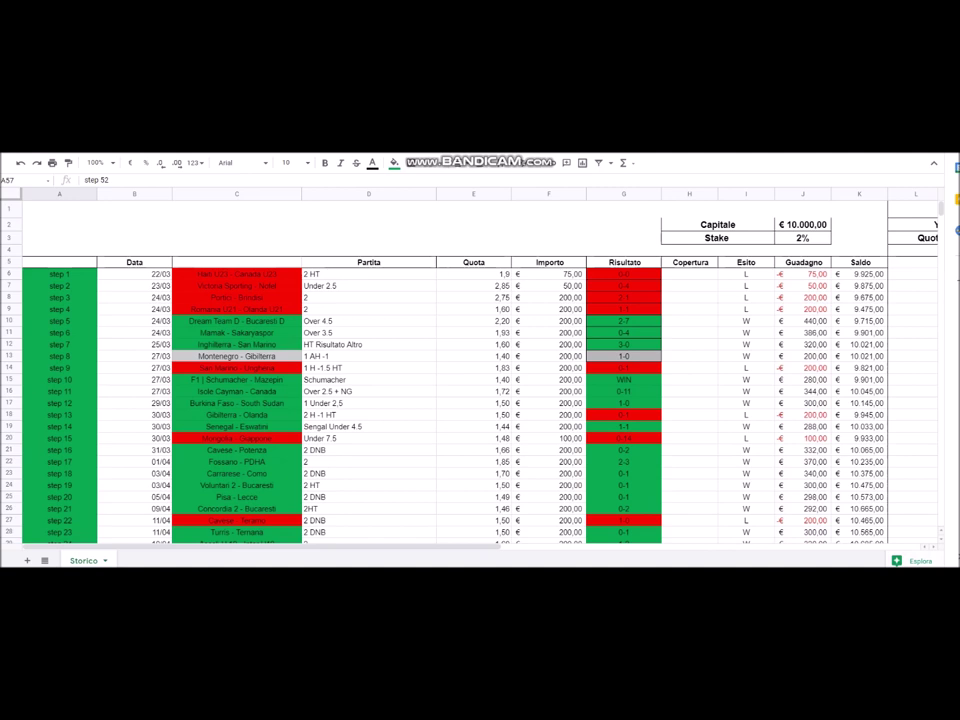
left_click(802, 224)
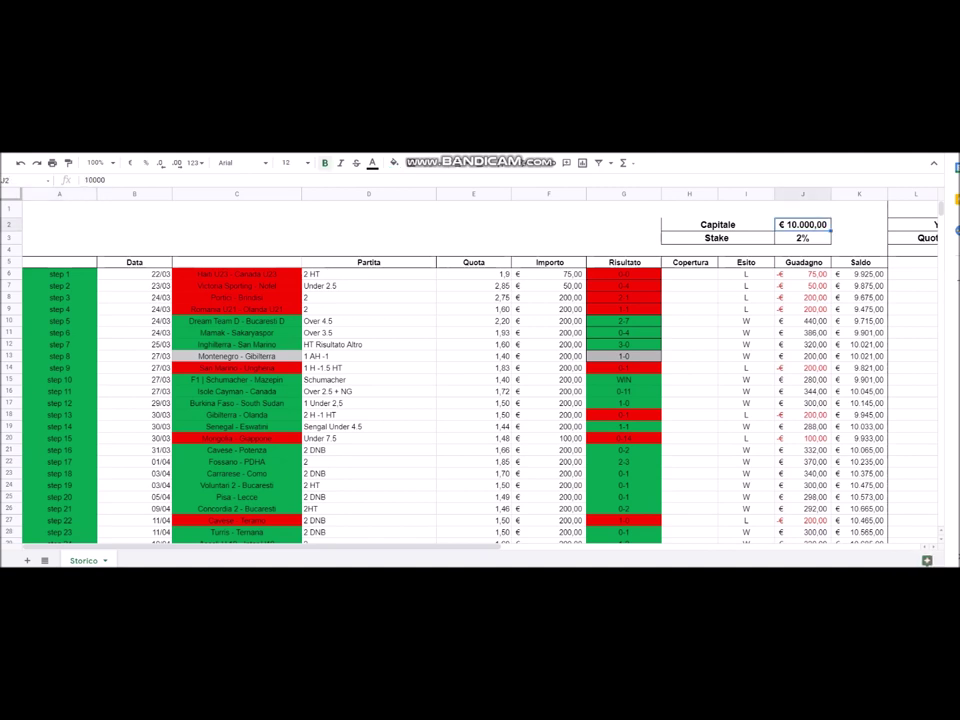
left_click(802, 238)
scroll(480, 370, "down", 2)
scroll(480, 370, "up", 2)
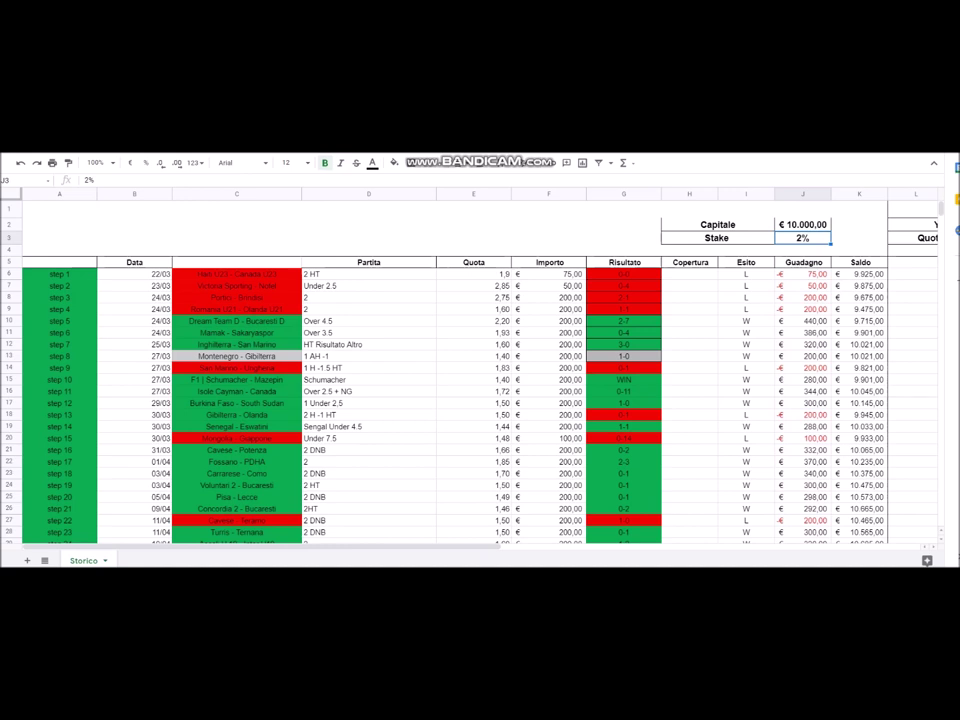
left_click(802, 224)
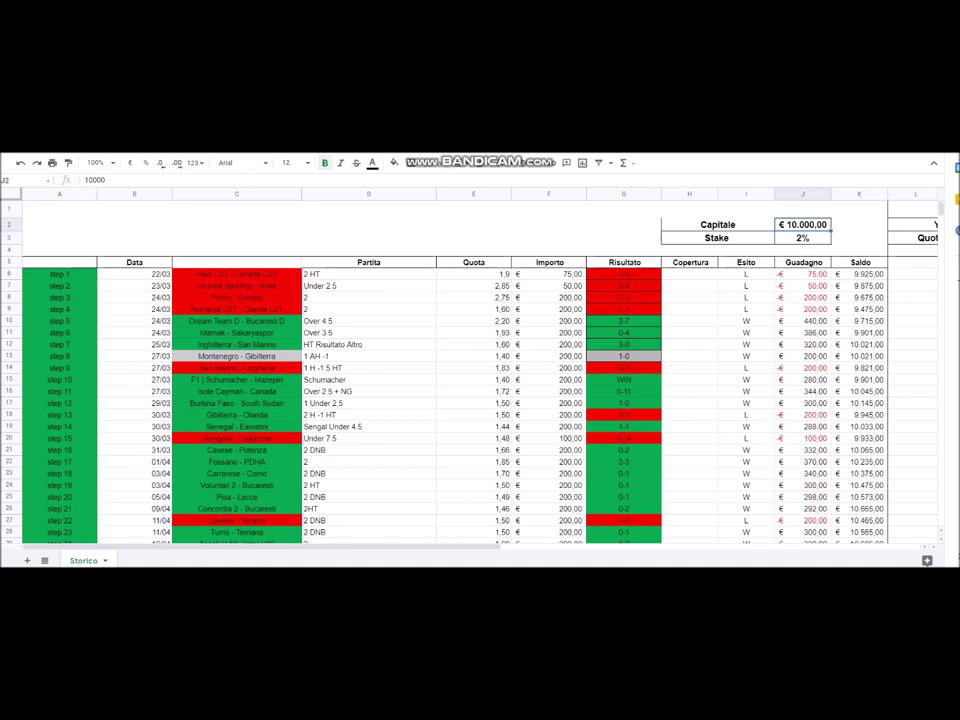
- Review the bet history down to step 52 and select that bet's Saldo cell
scroll(470, 380, "down", 1)
scroll(470, 380, "up", 1)
scroll(470, 380, "down", 1)
scroll(470, 380, "up", 1)
scroll(470, 370, "down", 9)
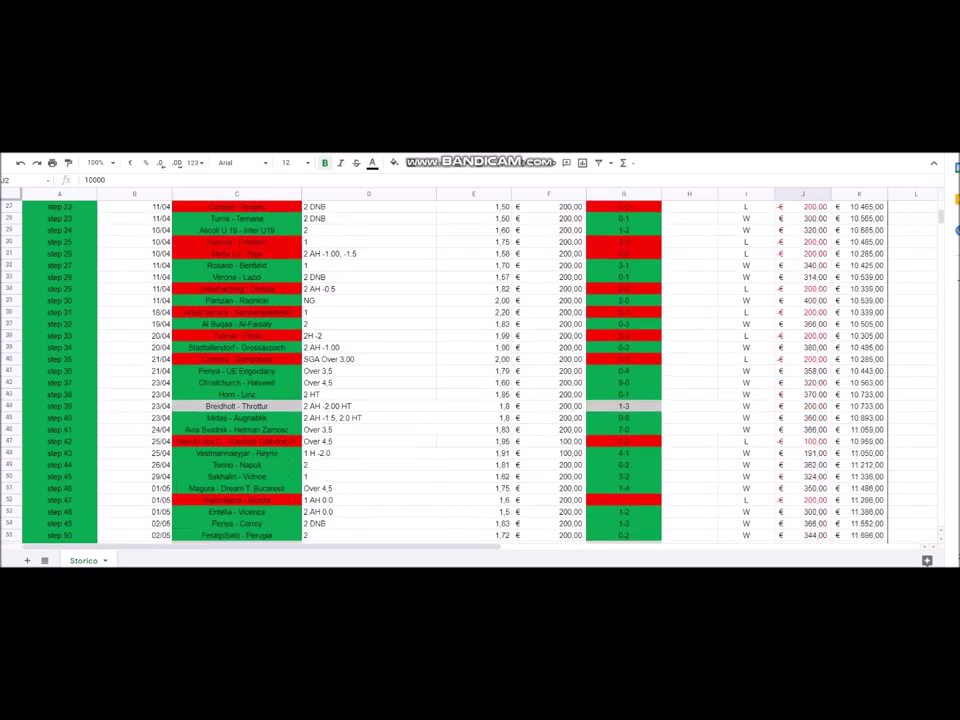
scroll(470, 370, "down", 2)
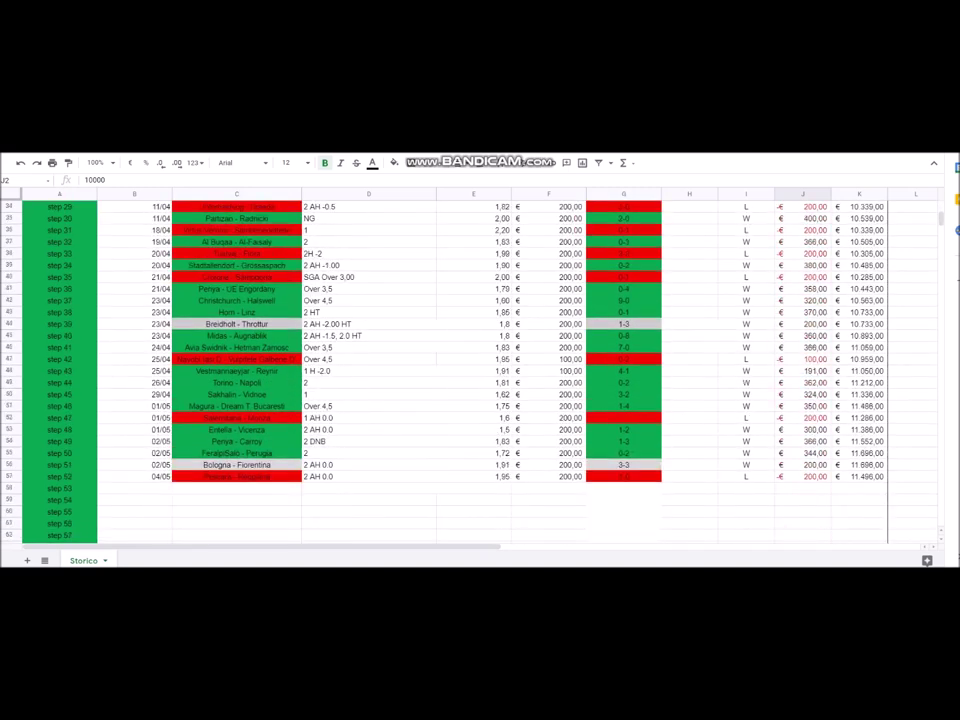
left_click(858, 476)
- Recheck the Stake and Capitale cells and compare the starting capital with the Saldo of step 52
scroll(470, 370, "up", 7)
scroll(470, 370, "up", 4)
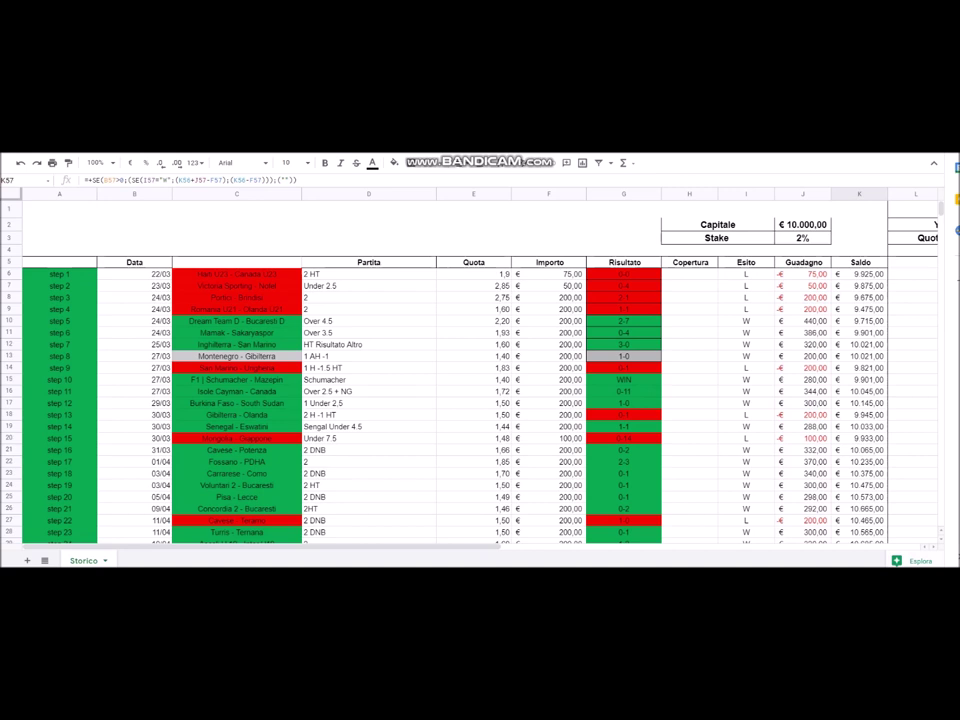
left_click(802, 238)
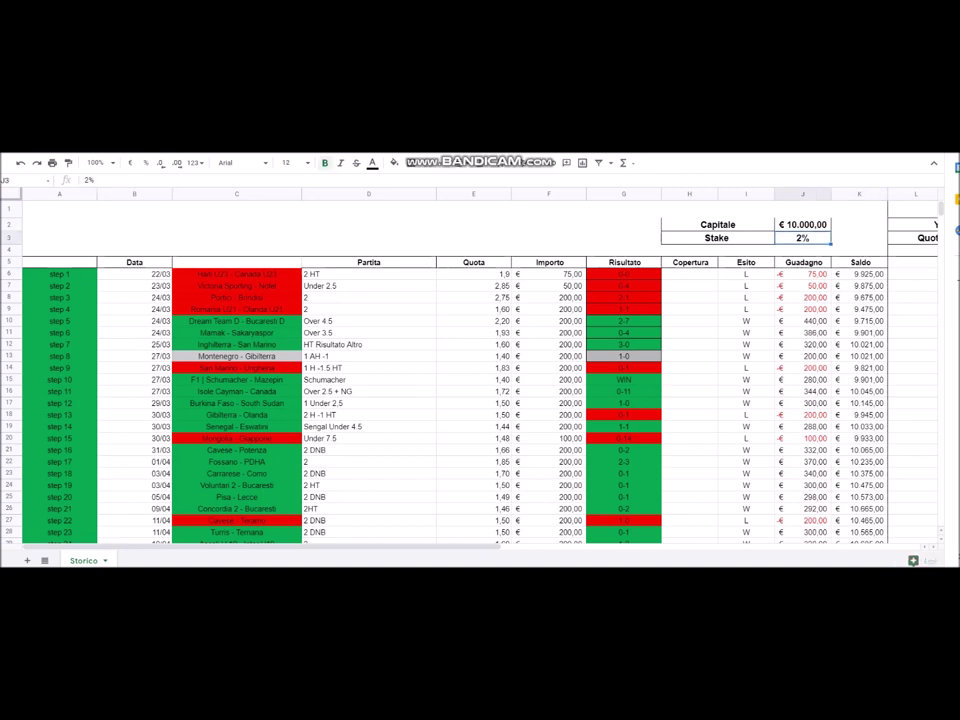
left_click(802, 224)
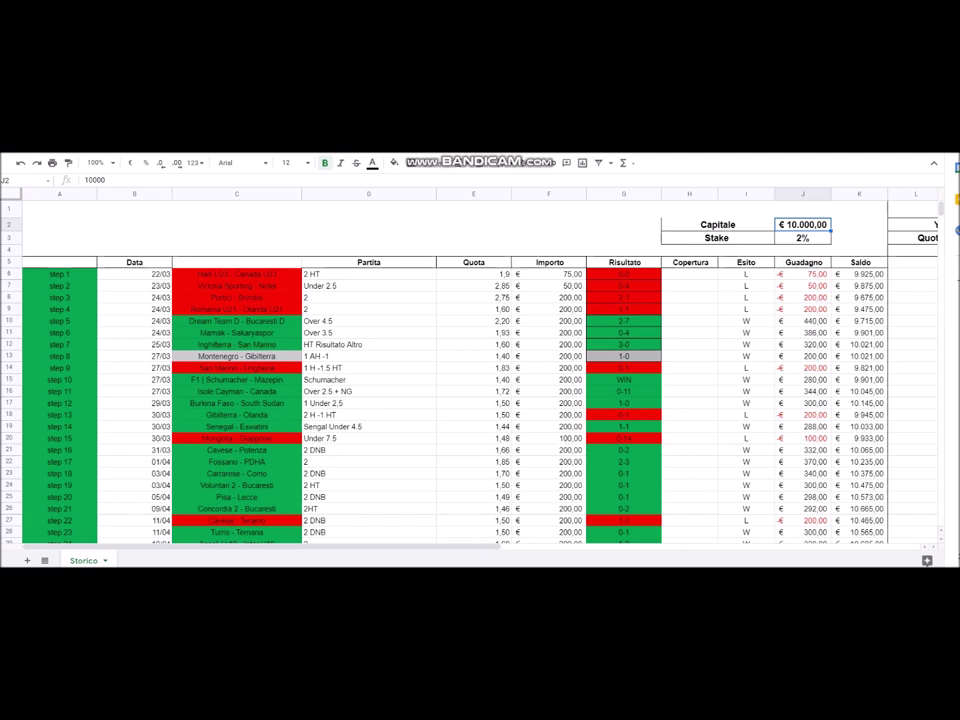
scroll(470, 370, "down", 10)
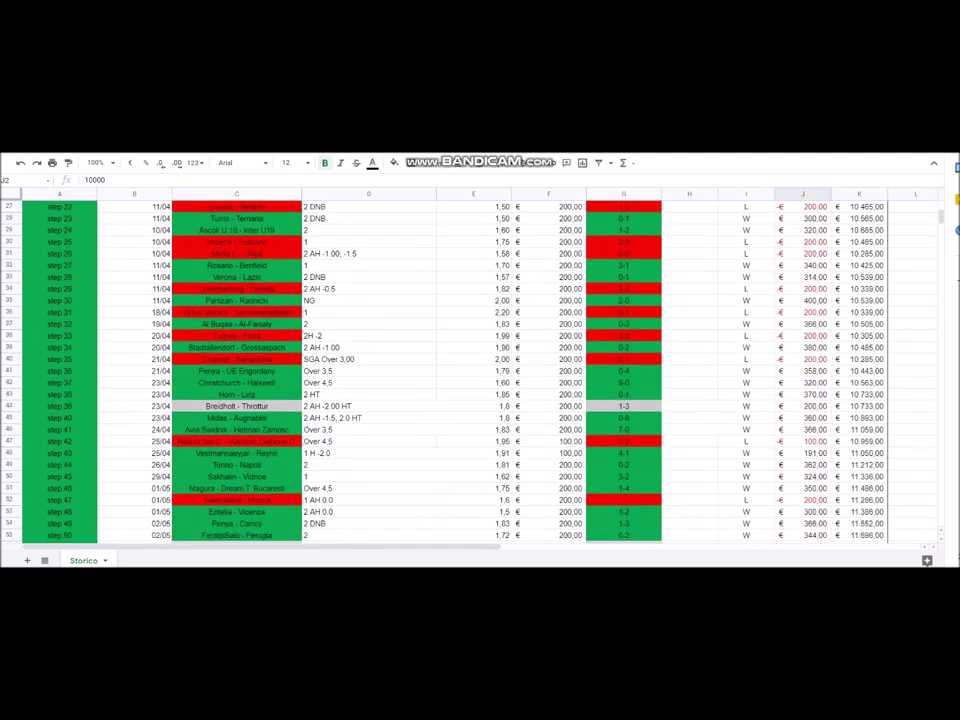
scroll(470, 370, "down", 3)
left_click(858, 429)
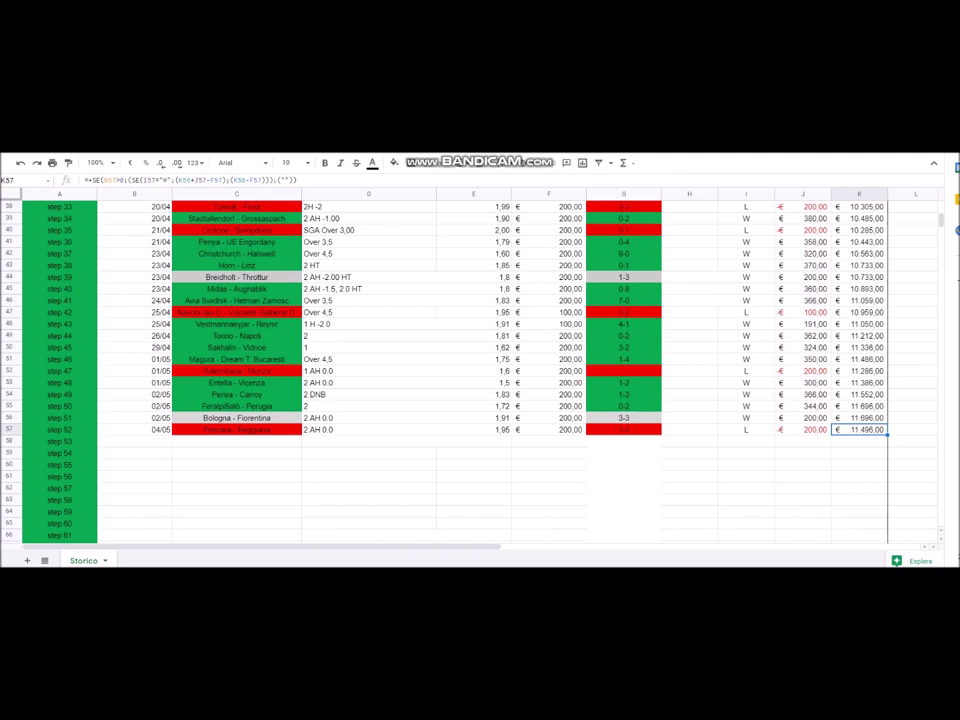
scroll(470, 370, "up", 12)
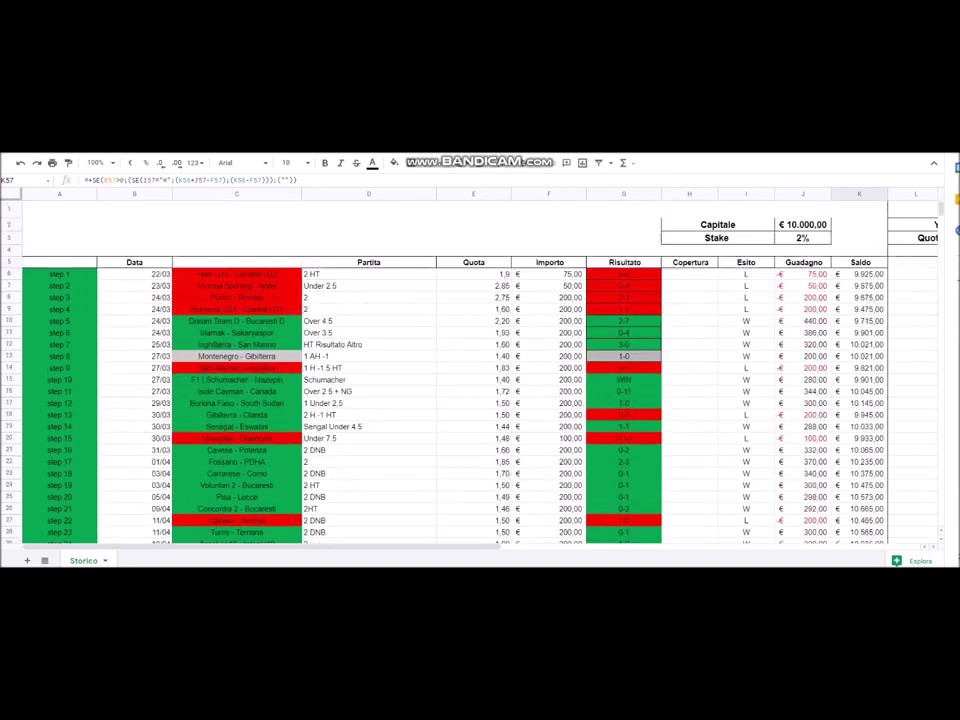